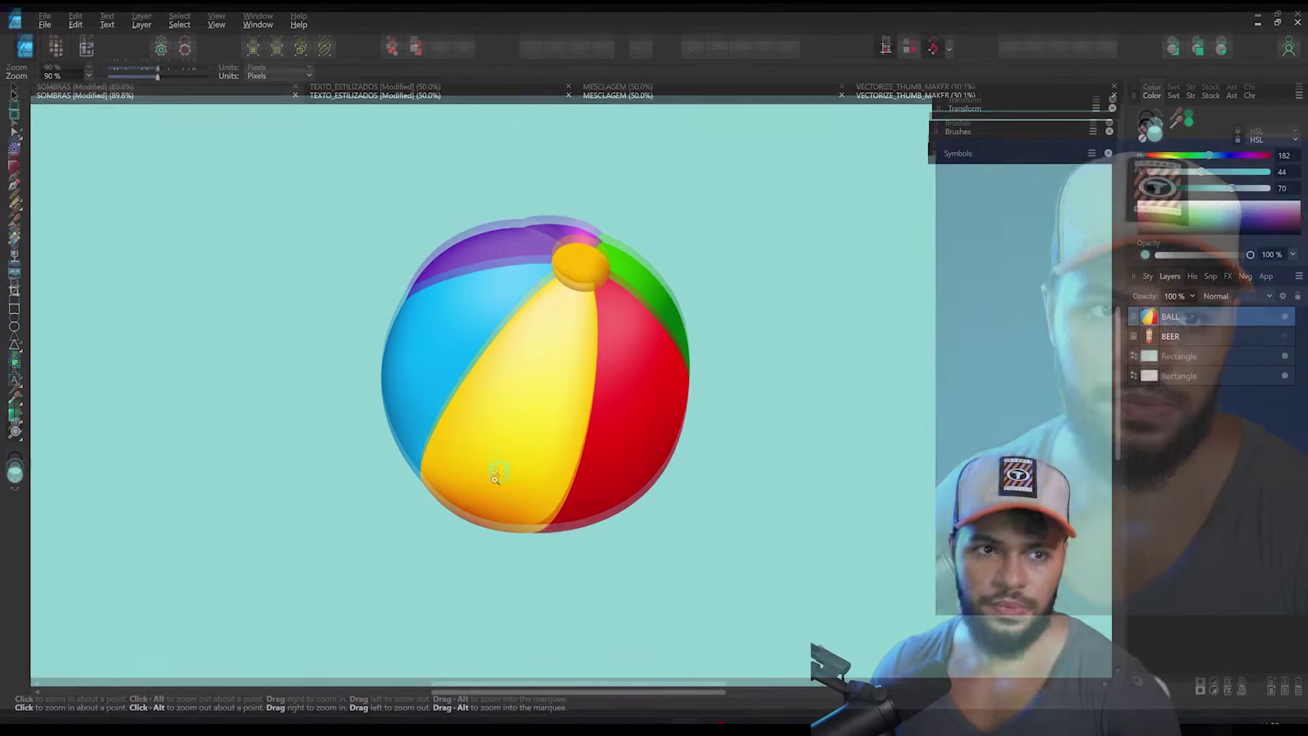
Move the beach ball a little up and to the side on the turquoise background
{"action": "key", "text": "v"}
{"action": "left_click", "coordinate": [523, 419]}
{"action": "left_click_drag", "start_coordinate": [561, 457], "coordinate": [527, 411]}
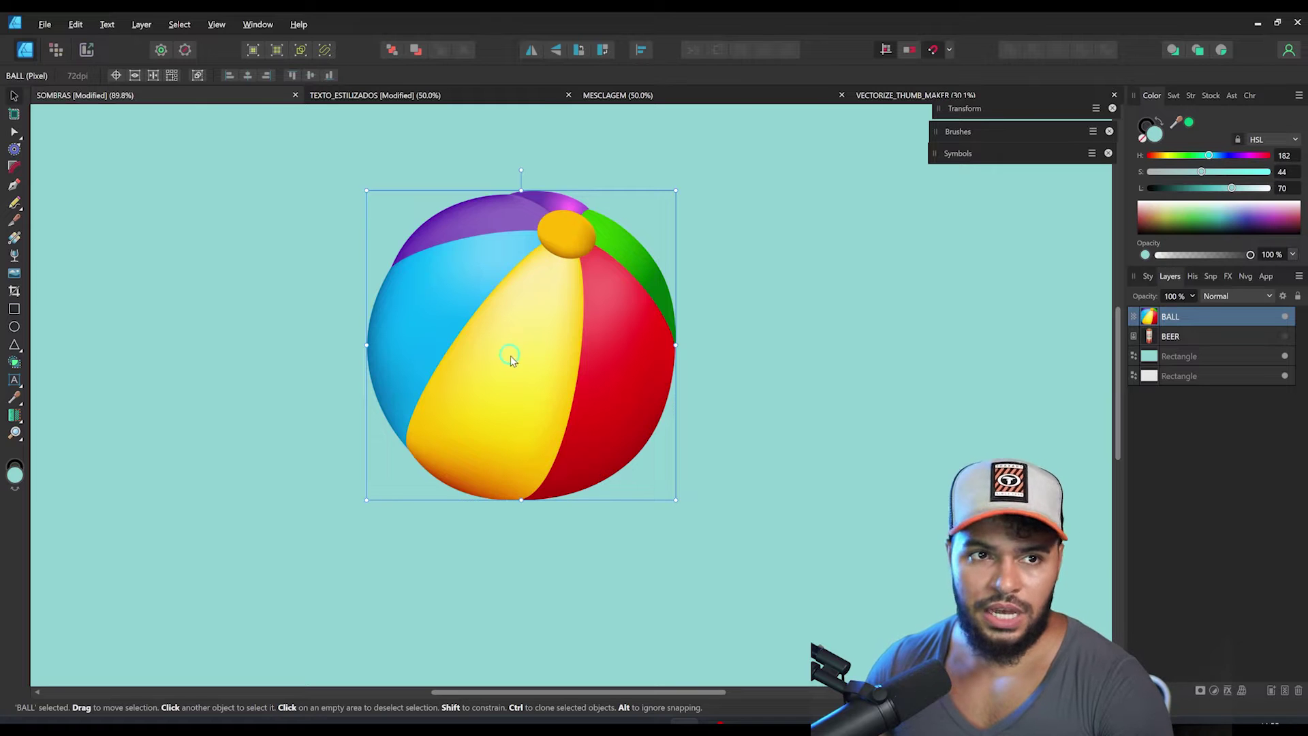
{"action": "mouse_move", "coordinate": [534, 341]}
{"action": "left_mouse_down"}
{"action": "mouse_move", "coordinate": [504, 347]}
{"action": "mouse_move", "coordinate": [538, 317]}
{"action": "left_mouse_up"}
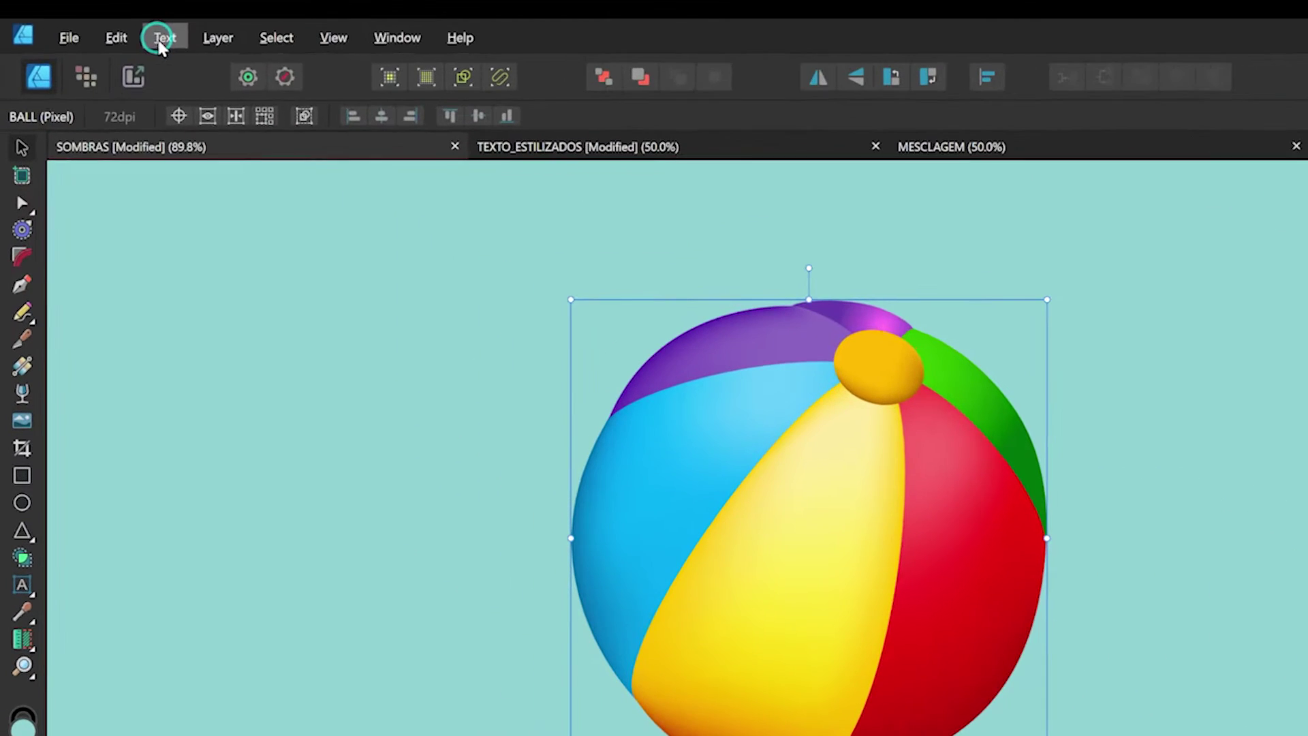
Duplicate the beach ball and shift the copy horizontally to the right so it partly overlaps the original
{"action": "left_click", "coordinate": [75, 24]}
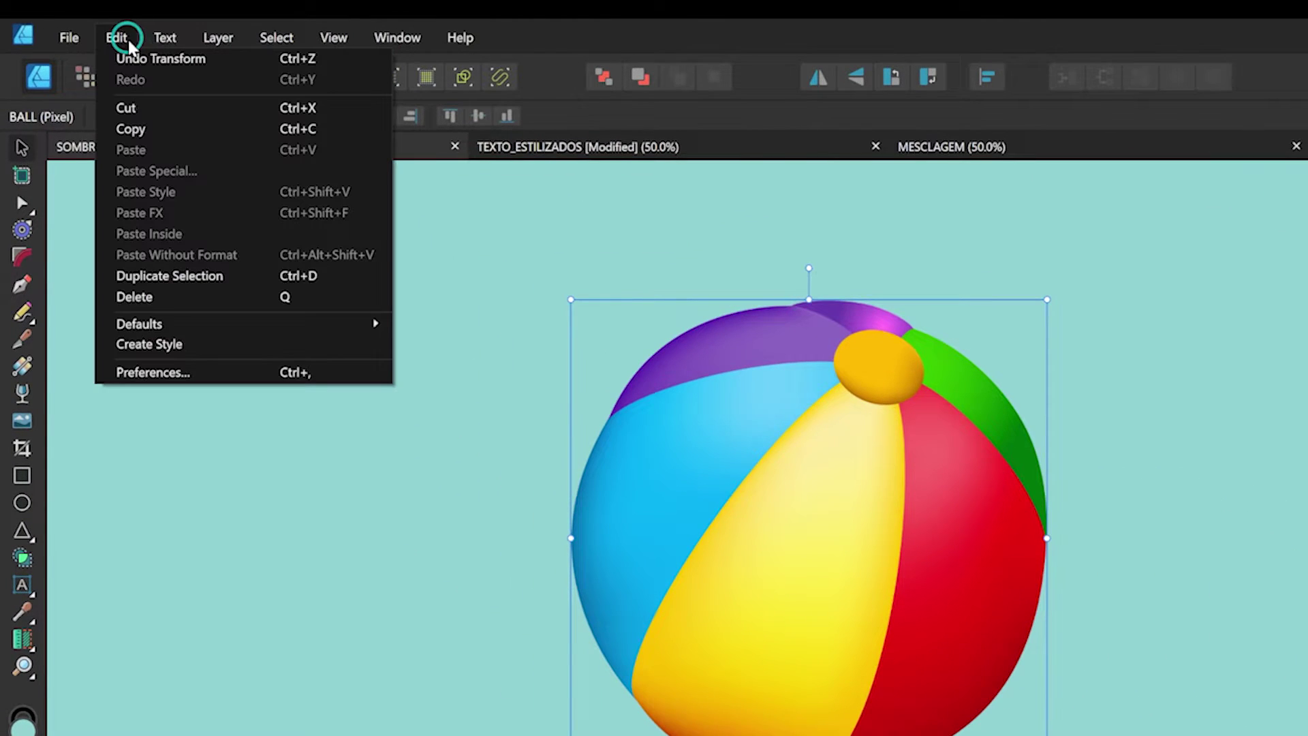
{"action": "left_click", "coordinate": [145, 269]}
{"action": "left_click_drag", "start_coordinate": [723, 444], "coordinate": [819, 448]}
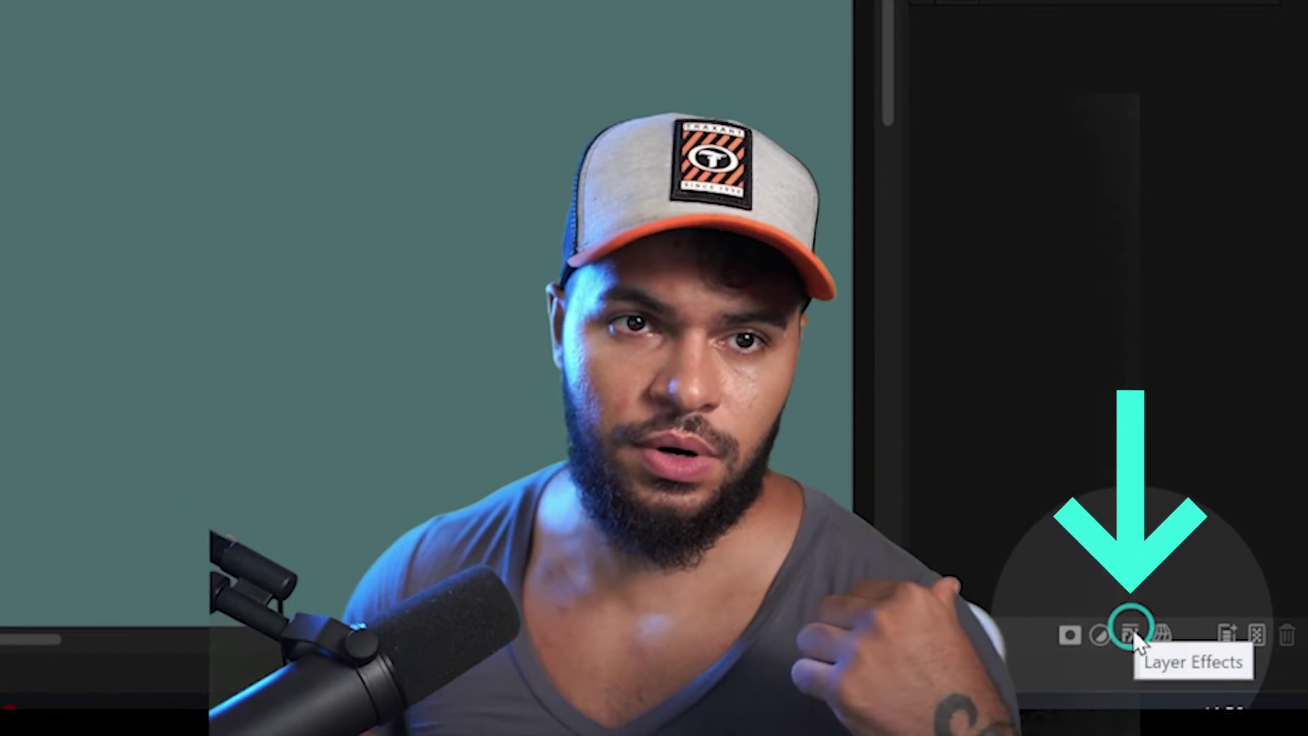
Apply a black Color Overlay layer effect at 100% opacity to the duplicated ball
{"action": "left_click", "coordinate": [1131, 635]}
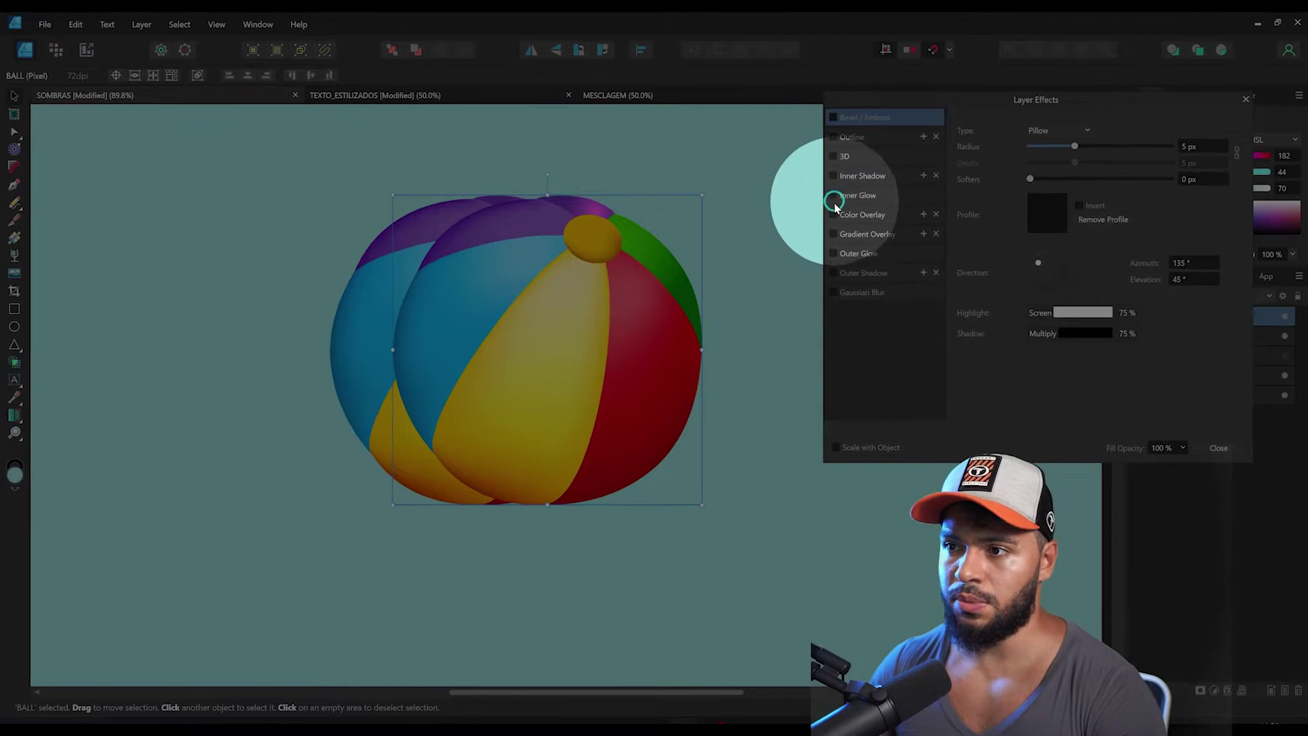
{"action": "left_click", "coordinate": [833, 215]}
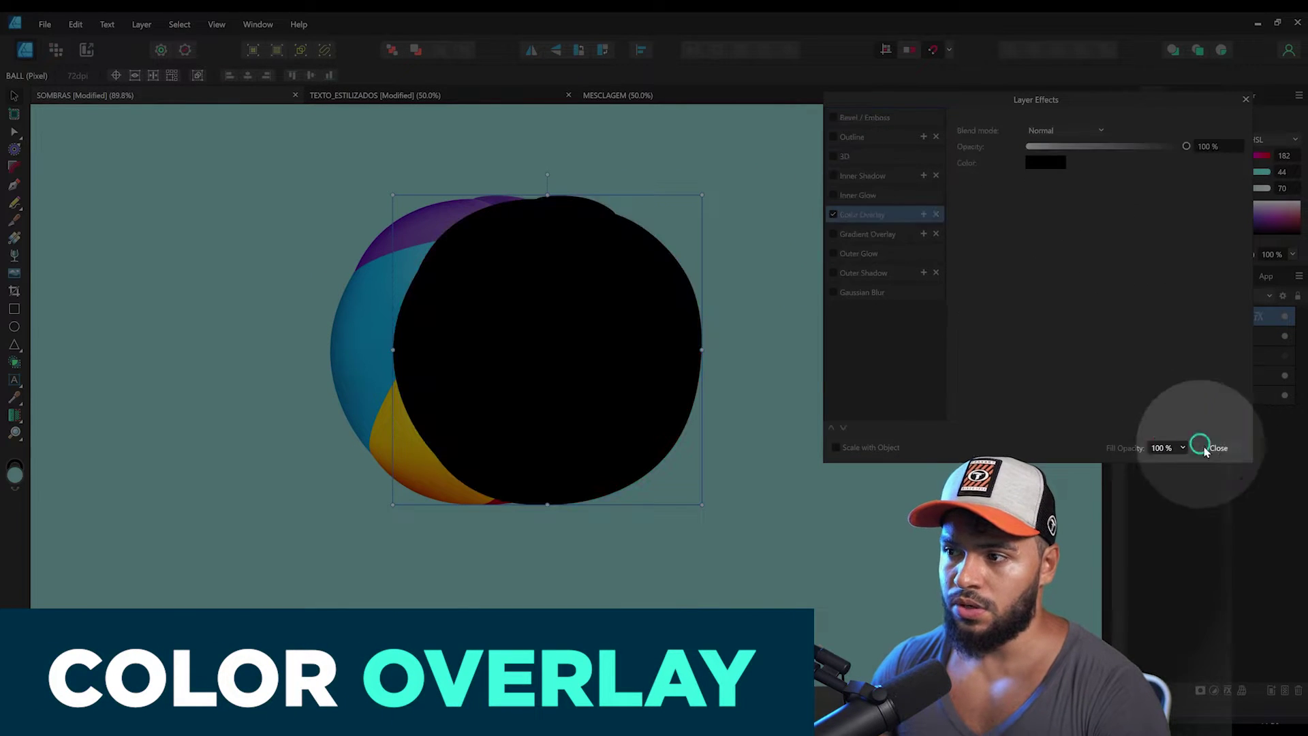
{"action": "left_click", "coordinate": [1219, 448]}
Shift the black ball copy further right and place its layer beneath the original ball
{"action": "left_click_drag", "start_coordinate": [516, 327], "coordinate": [571, 327]}
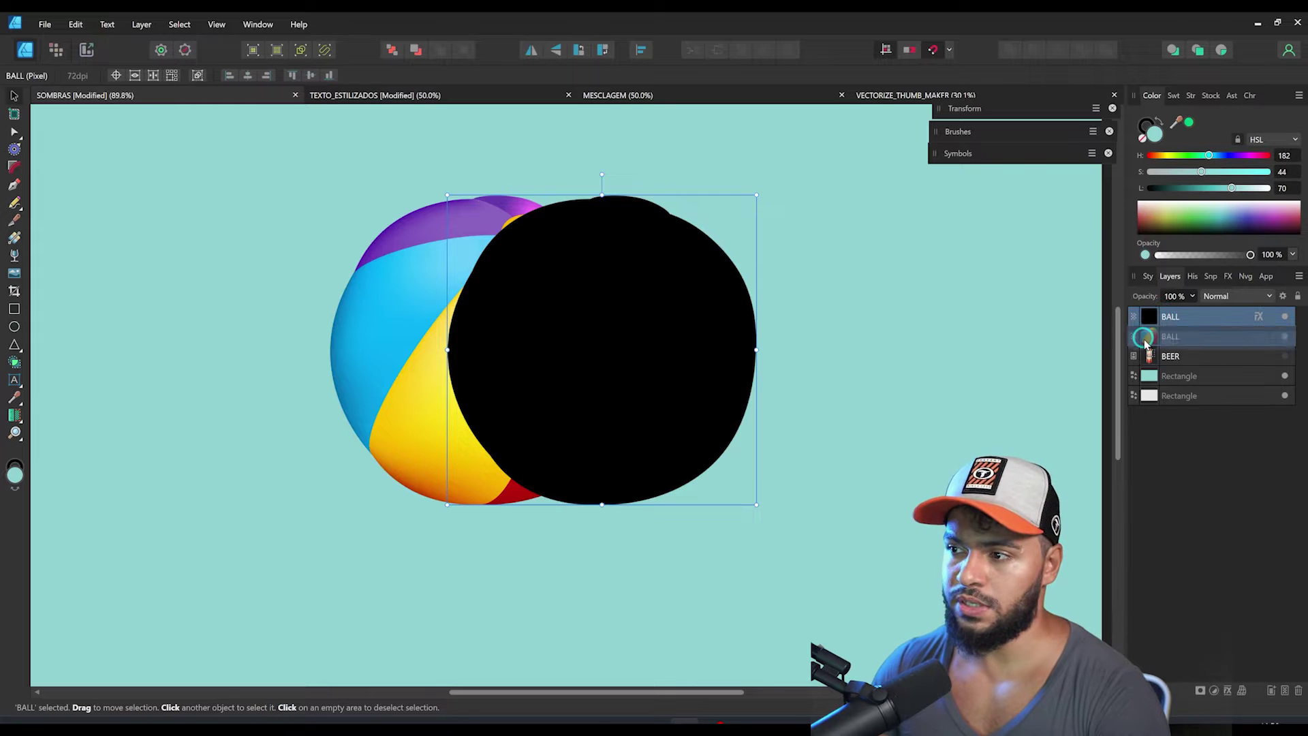
{"action": "left_click_drag", "start_coordinate": [1144, 345], "coordinate": [1146, 346]}
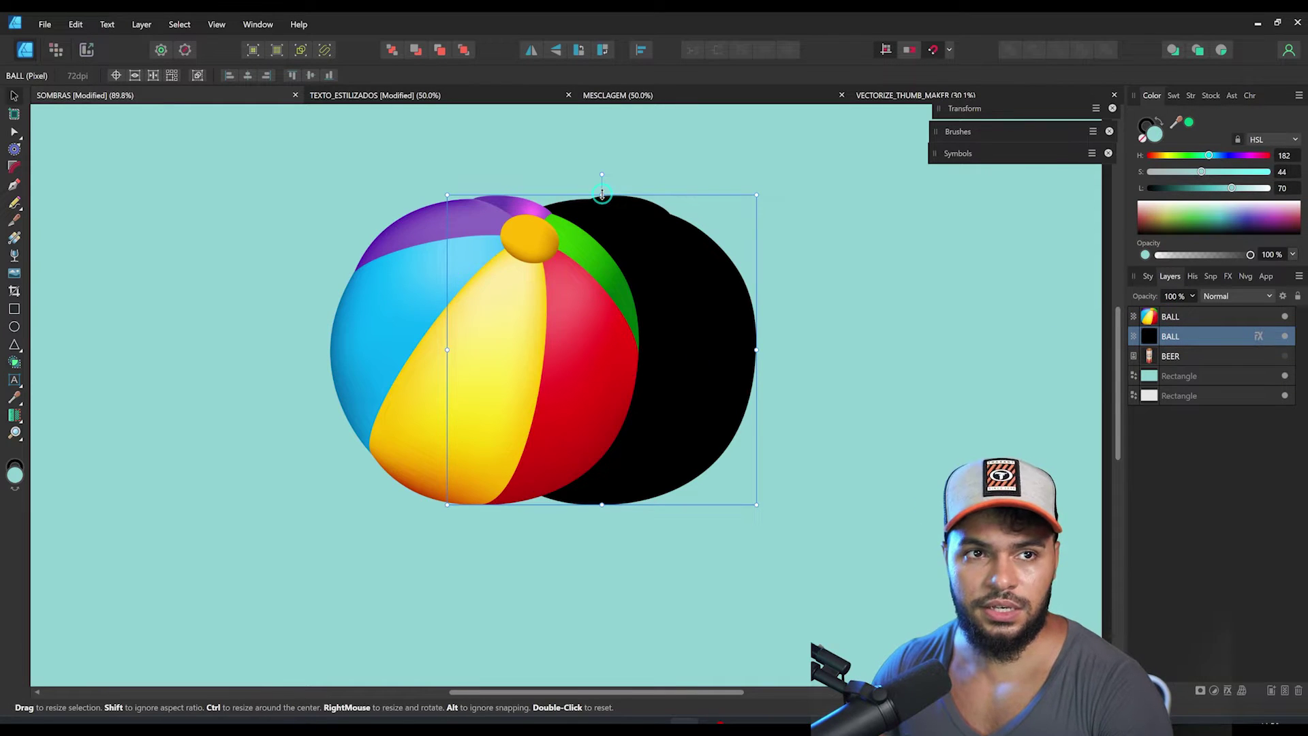
Squash the black copy vertically onto the ball's base line and shear it rightward into a flat cast shadow
{"action": "left_click_drag", "start_coordinate": [603, 195], "coordinate": [620, 452]}
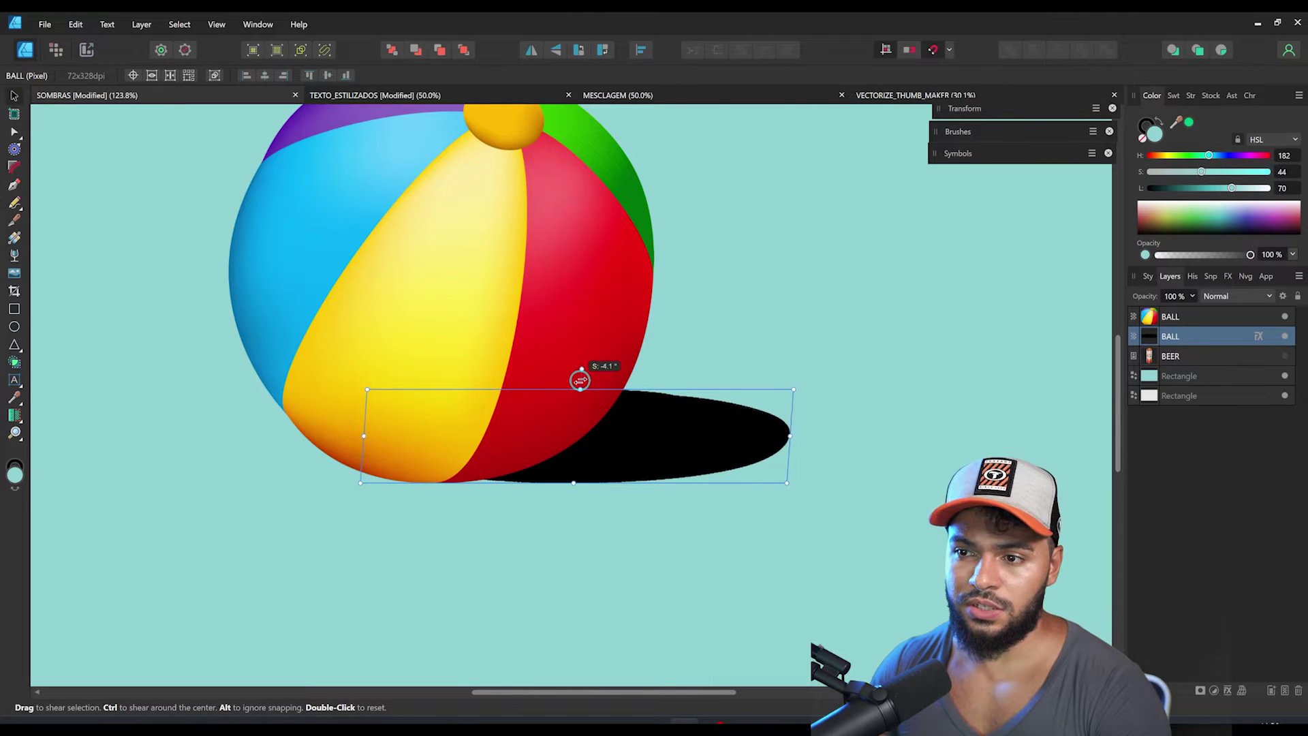
{"action": "left_click_drag", "start_coordinate": [580, 379], "coordinate": [698, 387]}
{"action": "left_click_drag", "start_coordinate": [666, 387], "coordinate": [684, 387]}
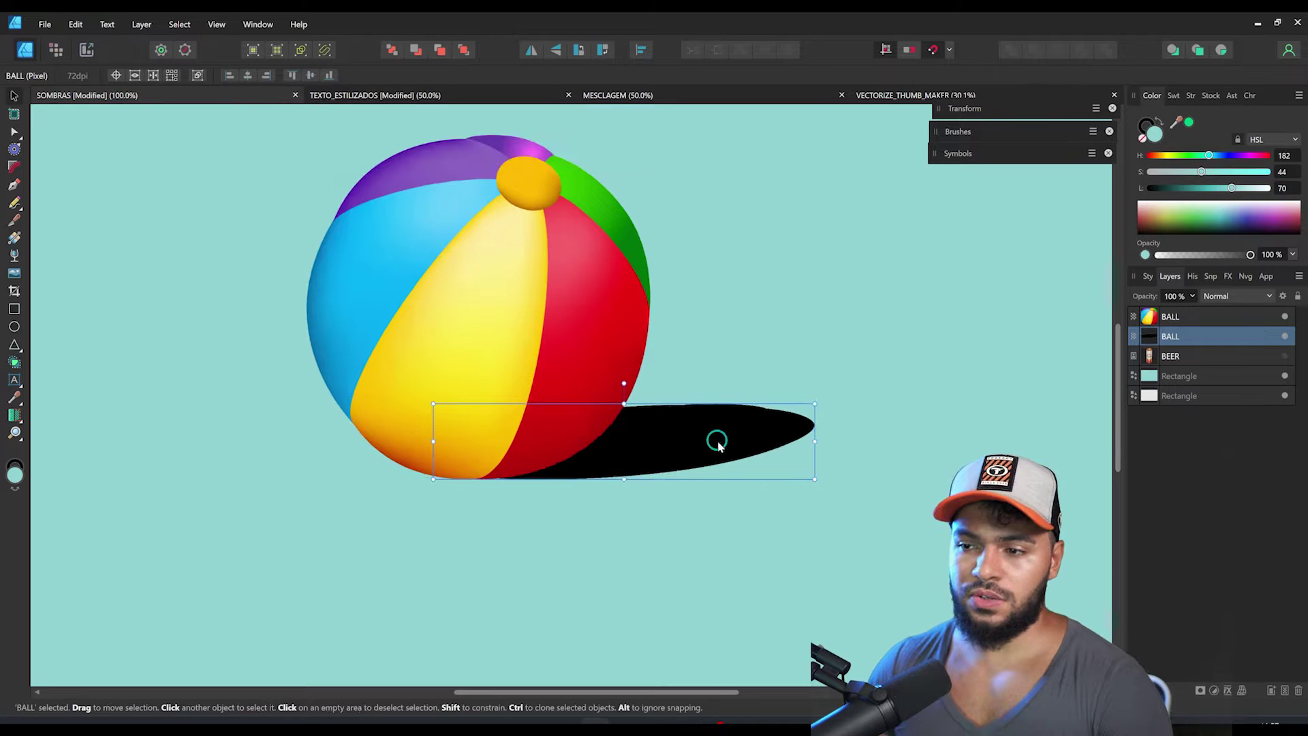
Inspect the flattened black shadow and its contact area with the base of the ball
{"action": "key", "text": "ctrl+space"}
{"action": "left_click_drag", "start_coordinate": [432, 472], "coordinate": [625, 476]}
{"action": "key", "text": "ctrl+space"}
{"action": "left_click_drag", "start_coordinate": [542, 485], "coordinate": [463, 470]}
{"action": "key", "text": "space"}
{"action": "key", "text": "ctrl+space"}
{"action": "left_click_drag", "start_coordinate": [824, 399], "coordinate": [616, 458]}
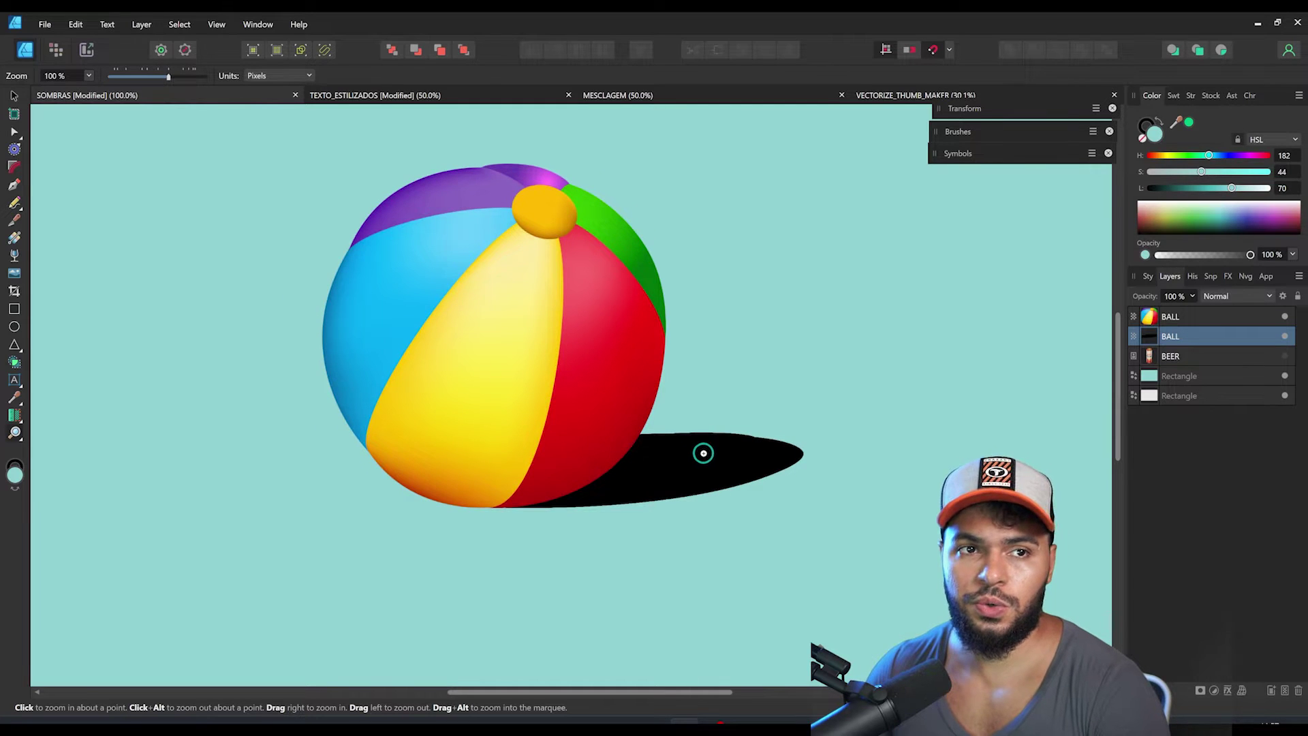
{"action": "left_click_drag", "start_coordinate": [714, 453], "coordinate": [583, 480]}
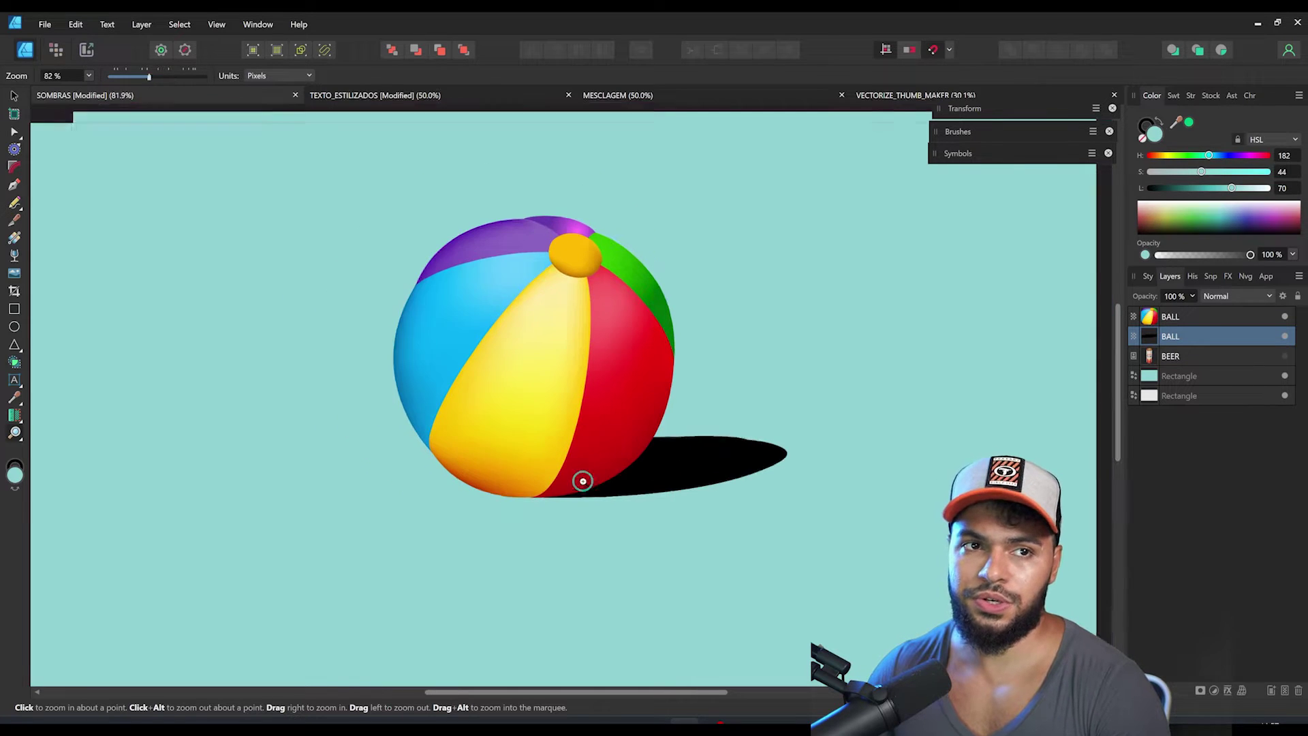
{"action": "left_click_drag", "start_coordinate": [658, 463], "coordinate": [729, 450]}
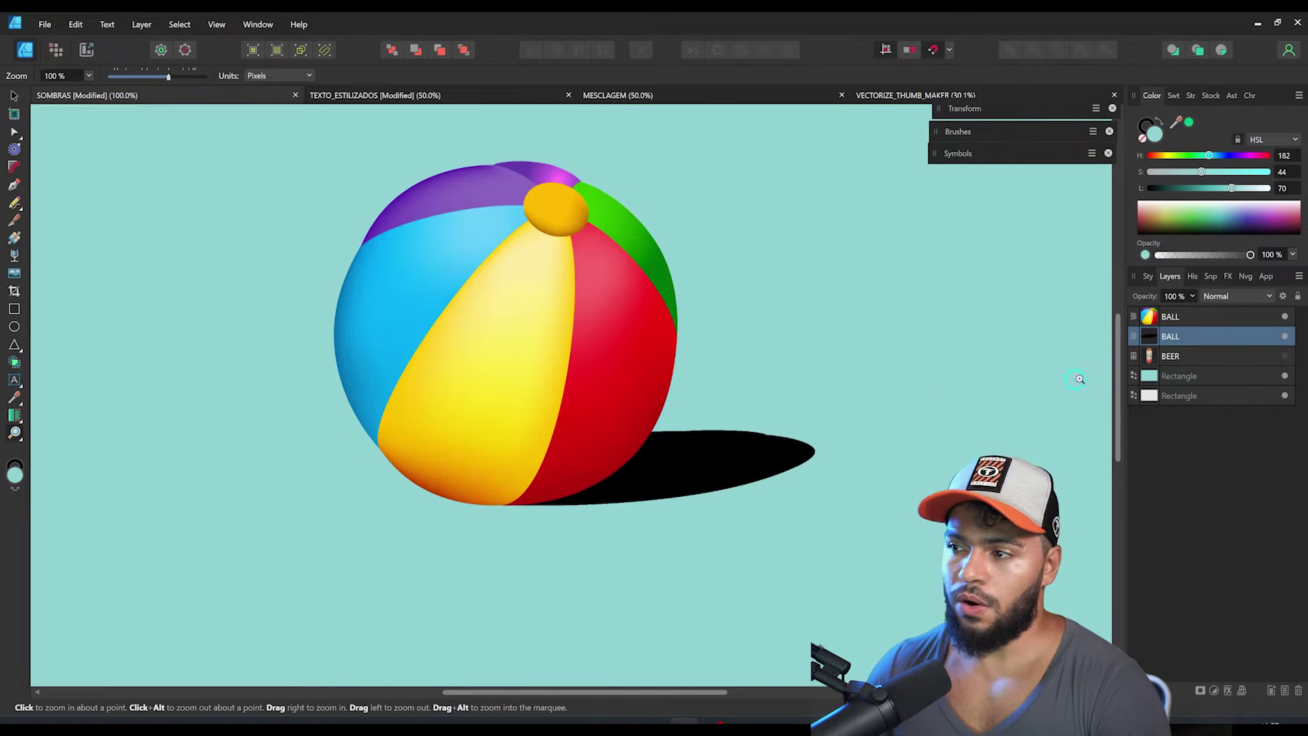
Group the flattened shadow layer on its own and expand the group to show its contents
{"action": "left_click", "coordinate": [14, 257]}
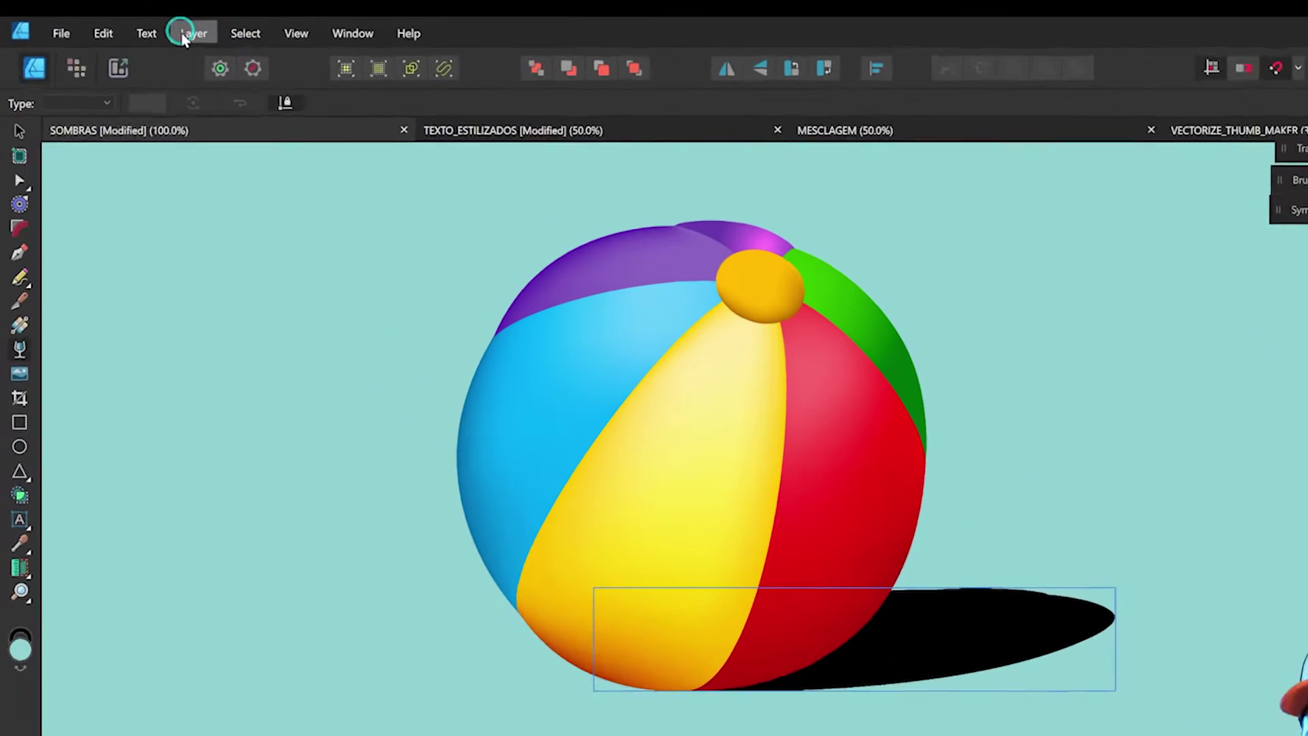
{"action": "left_click", "coordinate": [139, 25]}
{"action": "left_click", "coordinate": [153, 40]}
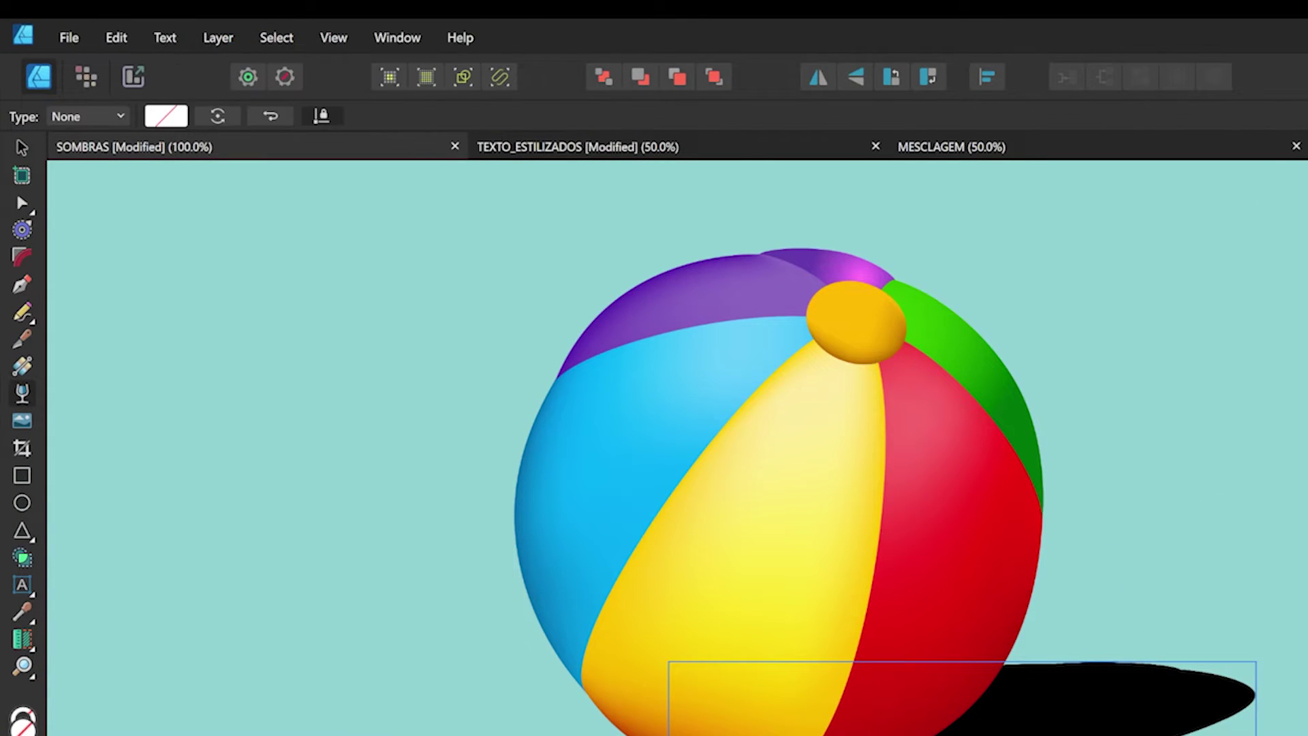
{"action": "left_click", "coordinate": [1134, 336]}
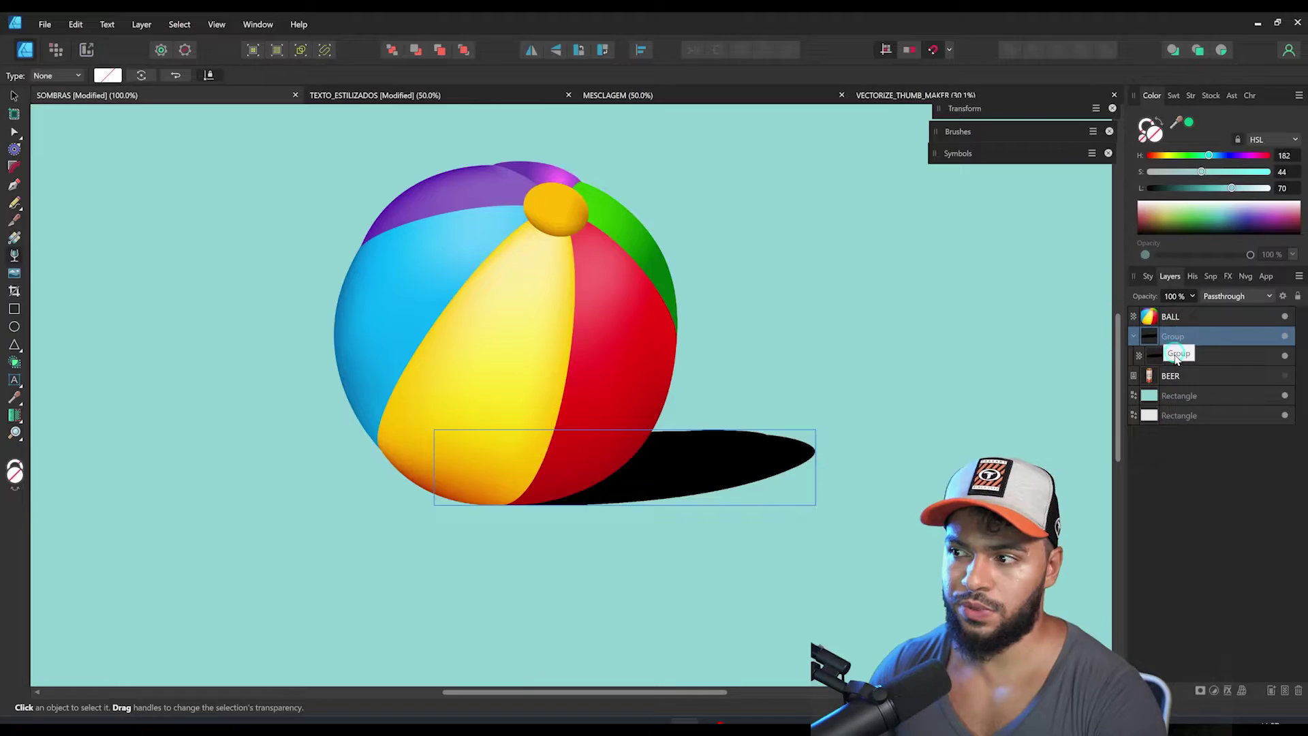
Apply a linear transparency gradient to the shadow group, fading it from the ball's base toward the upper right
{"action": "left_click_drag", "start_coordinate": [602, 475], "coordinate": [789, 321]}
{"action": "left_click_drag", "start_coordinate": [602, 476], "coordinate": [581, 489]}
{"action": "key", "text": "z"}
{"action": "left_click_drag", "start_coordinate": [763, 314], "coordinate": [727, 379]}
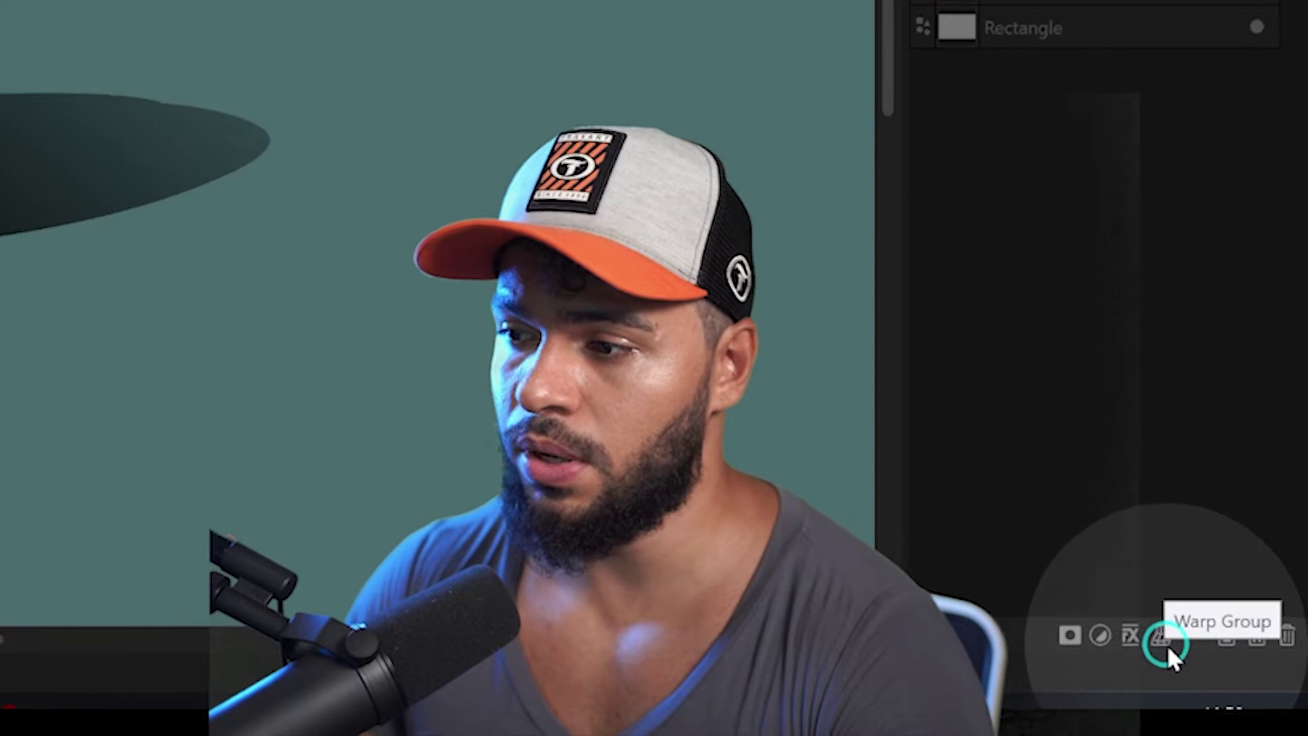
Add a Gaussian Blur layer effect with a radius of about 40.4 px to the shadow group
{"action": "left_click", "coordinate": [1131, 634]}
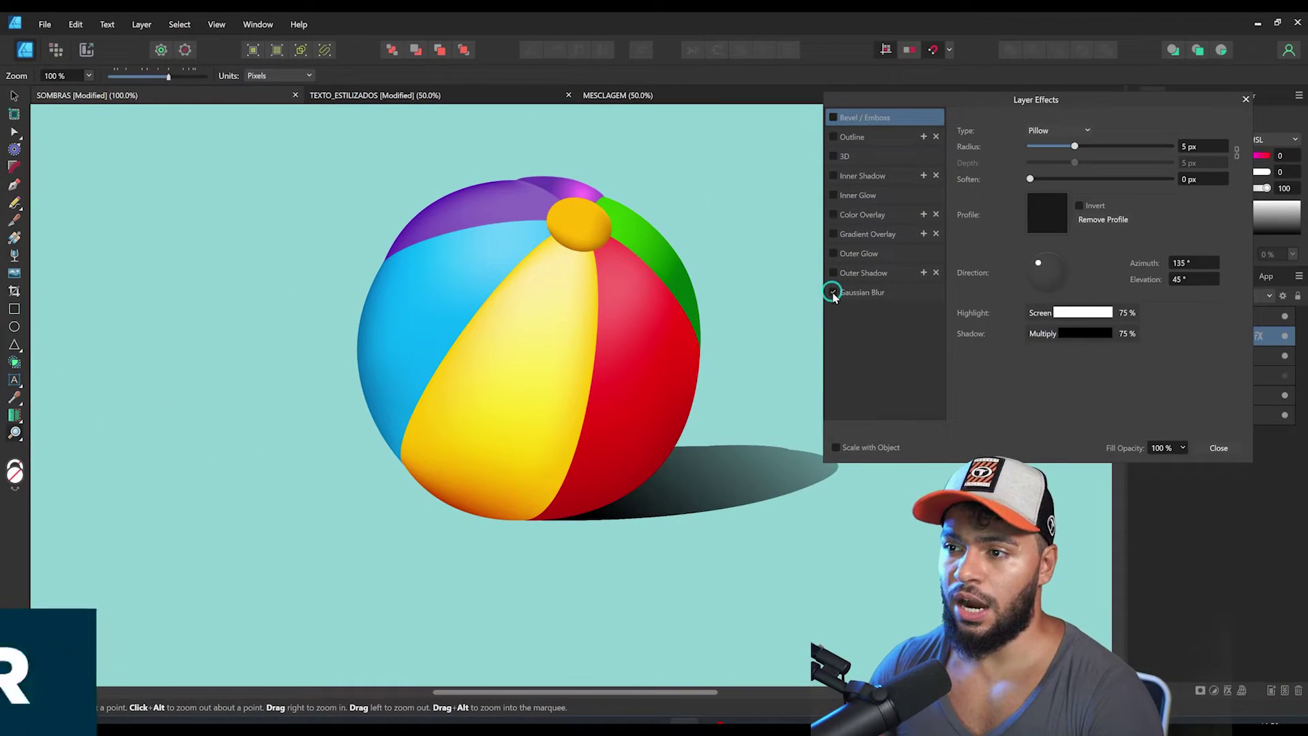
{"action": "left_click", "coordinate": [839, 292]}
{"action": "left_click_drag", "start_coordinate": [1030, 131], "coordinate": [1152, 133]}
{"action": "scroll", "coordinate": [578, 491], "scroll_direction": "up", "scroll_amount": 6}
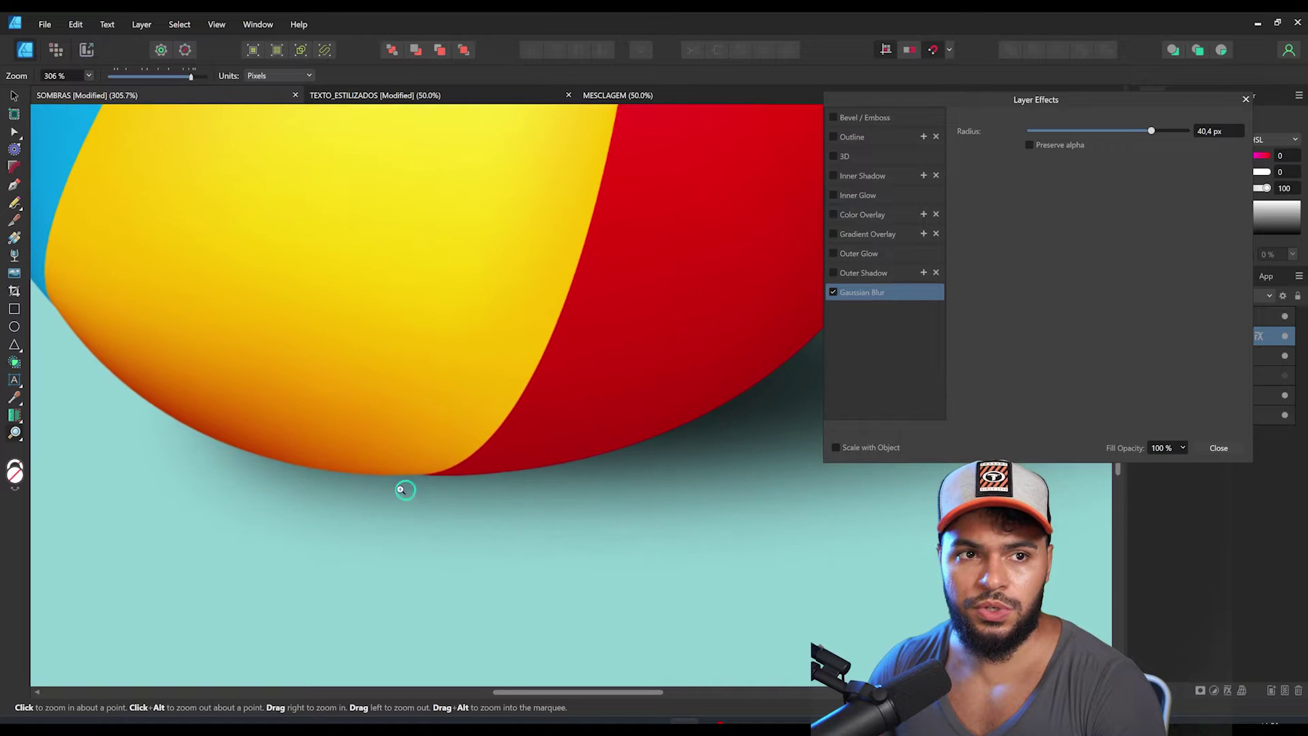
{"action": "scroll", "coordinate": [317, 478], "scroll_direction": "down", "scroll_amount": 2}
{"action": "scroll", "coordinate": [436, 463], "scroll_direction": "down", "scroll_amount": 3}
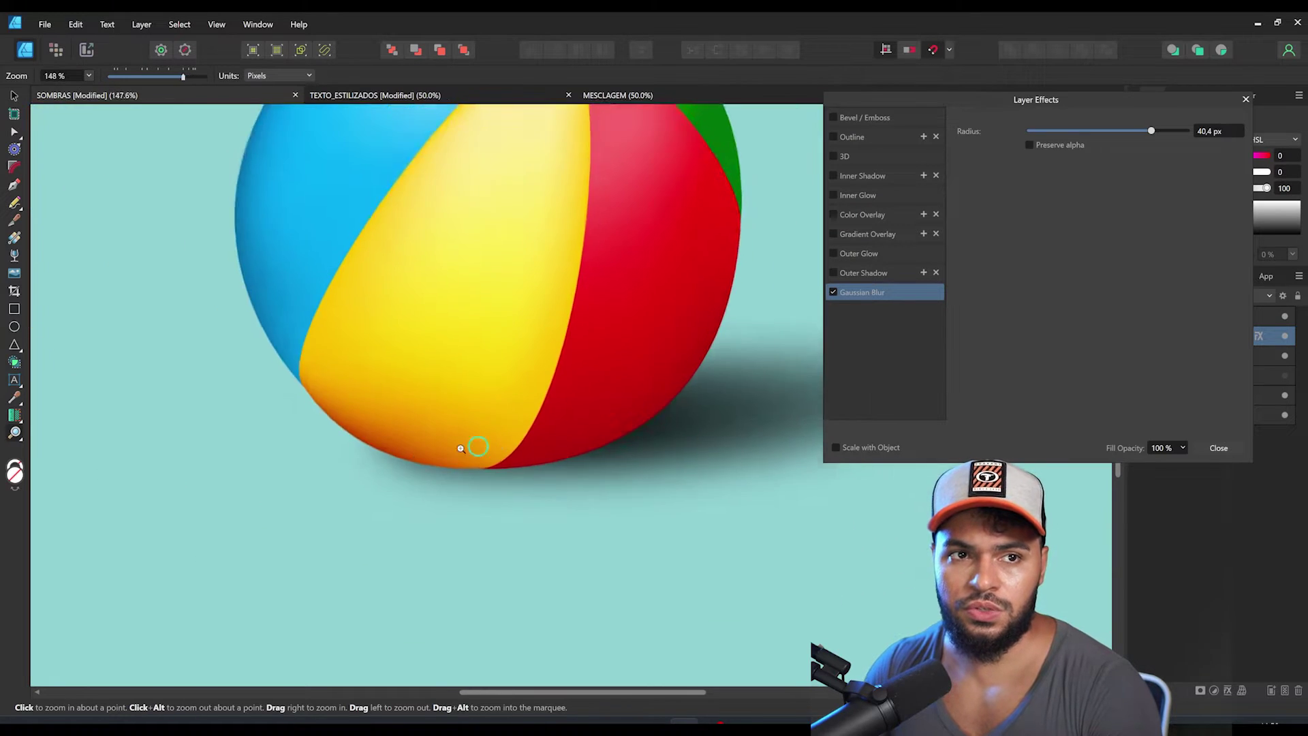
{"action": "scroll", "coordinate": [462, 448], "scroll_direction": "down", "scroll_amount": 1}
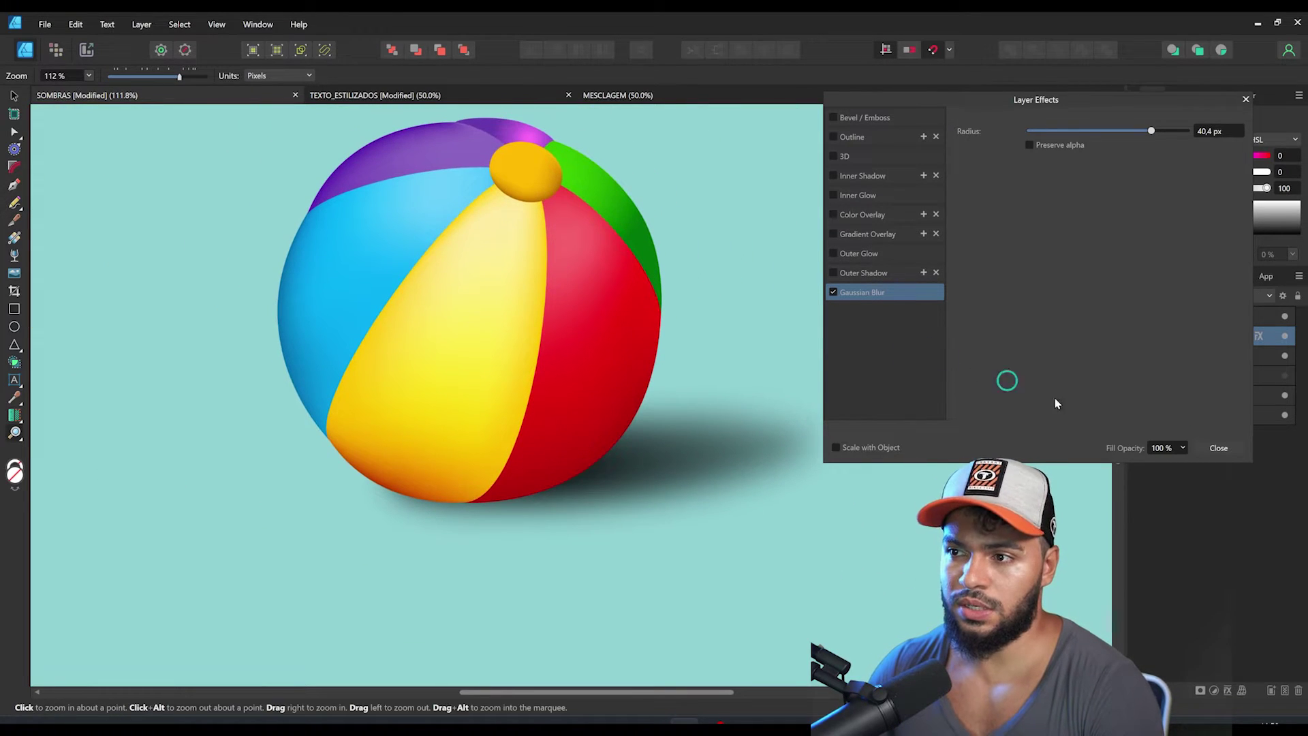
{"action": "left_click", "coordinate": [1220, 447]}
Duplicate the blurred shadow group and scale the copy down to about 622 × 123 px beneath the ball
{"action": "key", "text": "v"}
{"action": "left_click", "coordinate": [768, 432]}
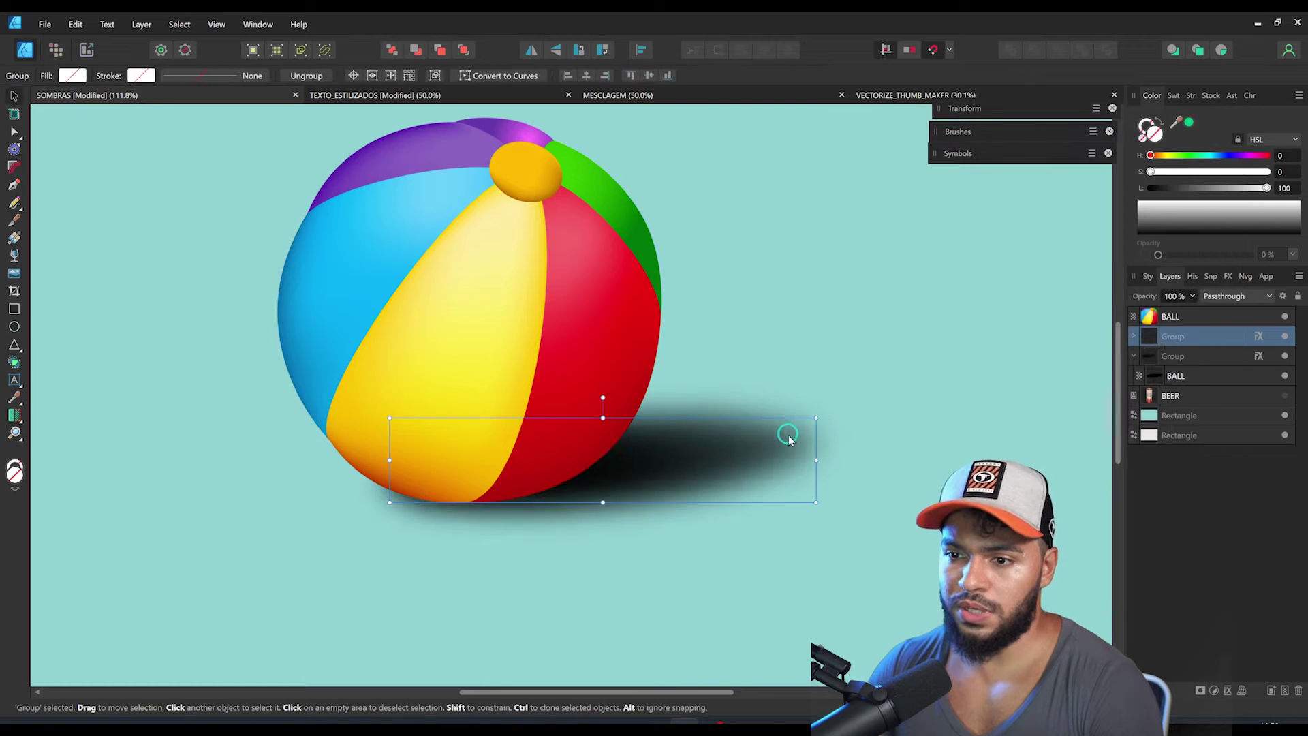
{"action": "left_click_drag", "start_coordinate": [818, 416], "coordinate": [629, 456]}
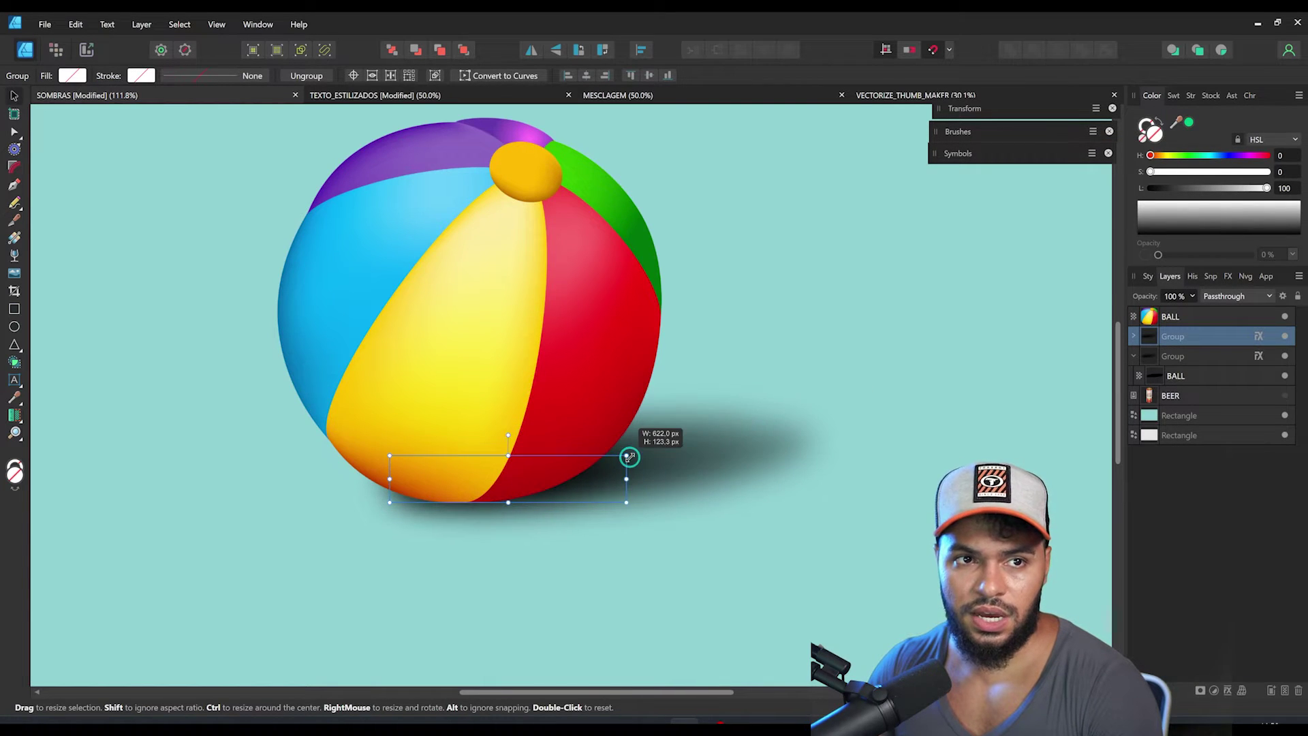
Set the smaller shadow's Gaussian Blur radius to about 22.9 px and tighten its height and width under the ball
{"action": "left_click", "coordinate": [1258, 336]}
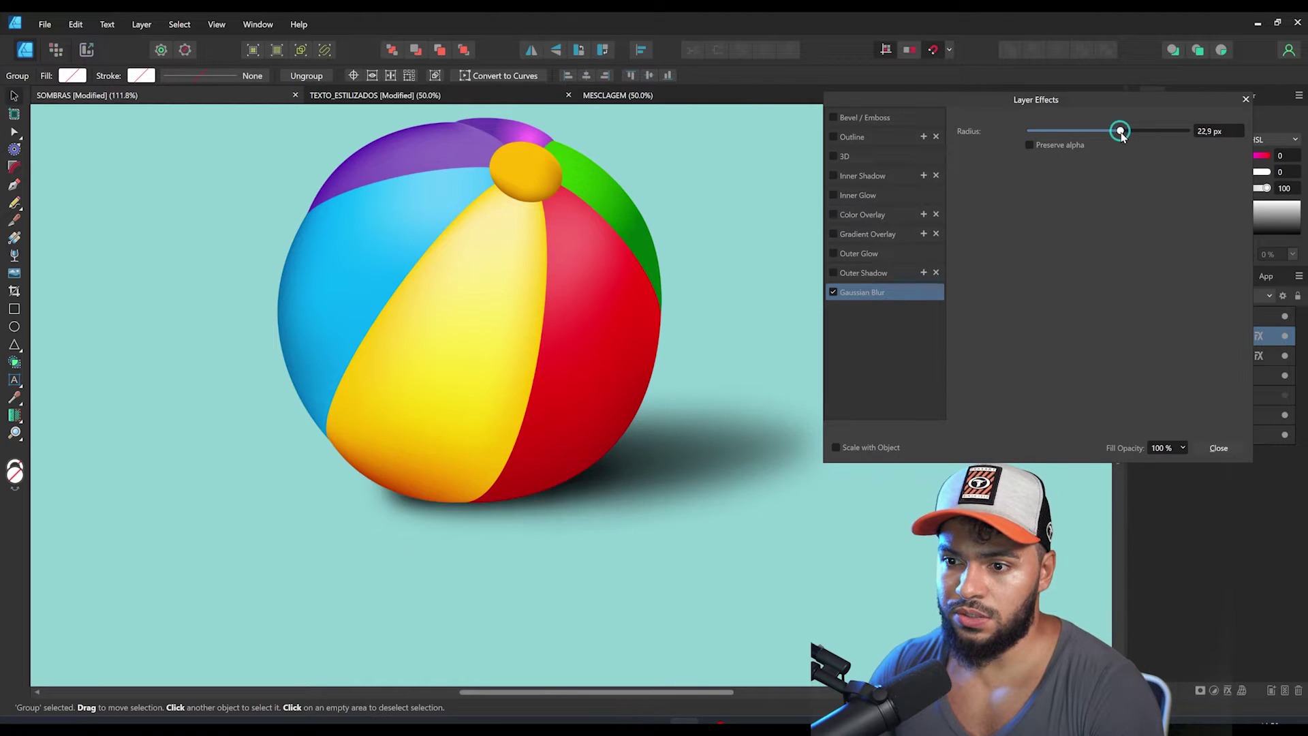
{"action": "left_click", "coordinate": [1219, 448]}
{"action": "scroll", "coordinate": [543, 508], "scroll_direction": "up", "scroll_amount": 5}
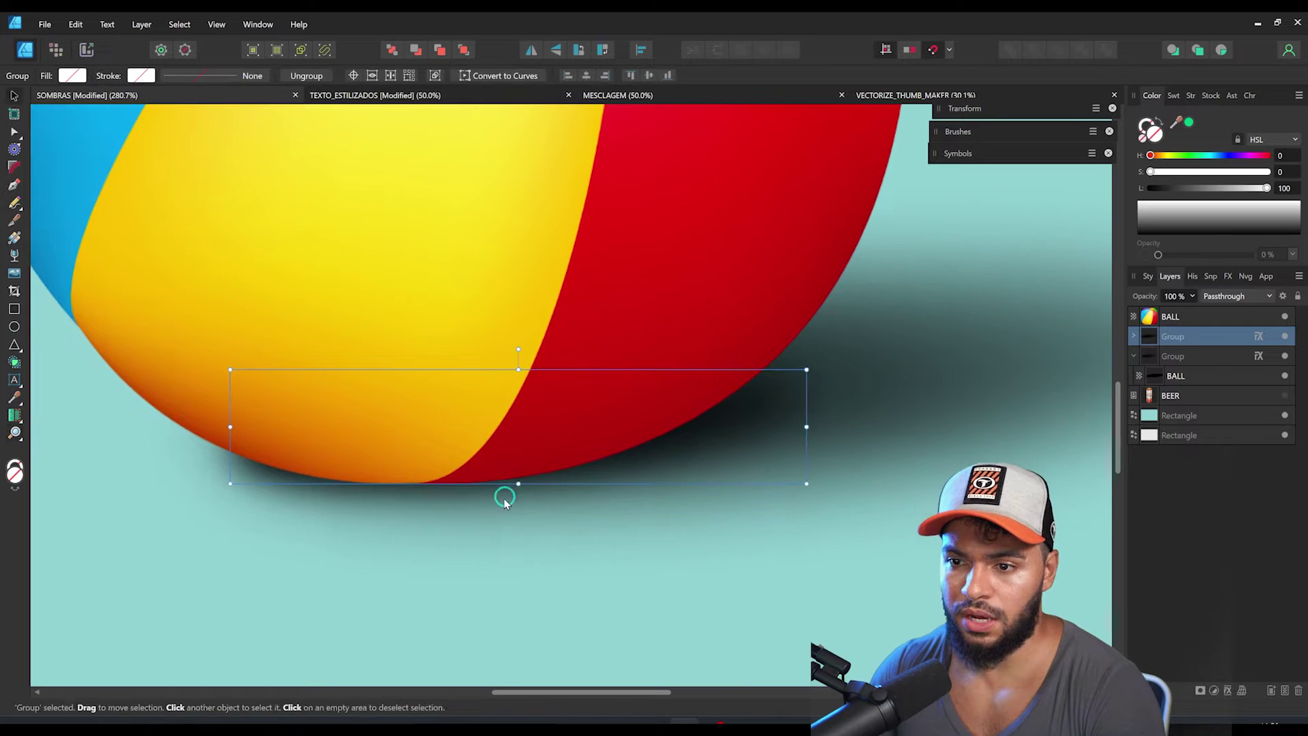
{"action": "mouse_move", "coordinate": [520, 484]}
{"action": "left_mouse_down"}
{"action": "mouse_move", "coordinate": [527, 506]}
{"action": "mouse_move", "coordinate": [514, 467]}
{"action": "mouse_move", "coordinate": [505, 500]}
{"action": "mouse_move", "coordinate": [512, 469]}
{"action": "left_mouse_up"}
{"action": "left_click_drag", "start_coordinate": [809, 419], "coordinate": [477, 453]}
{"action": "key", "text": "z"}
{"action": "left_click_drag", "start_coordinate": [756, 434], "coordinate": [682, 459]}
{"action": "left_click_drag", "start_coordinate": [683, 459], "coordinate": [570, 428]}
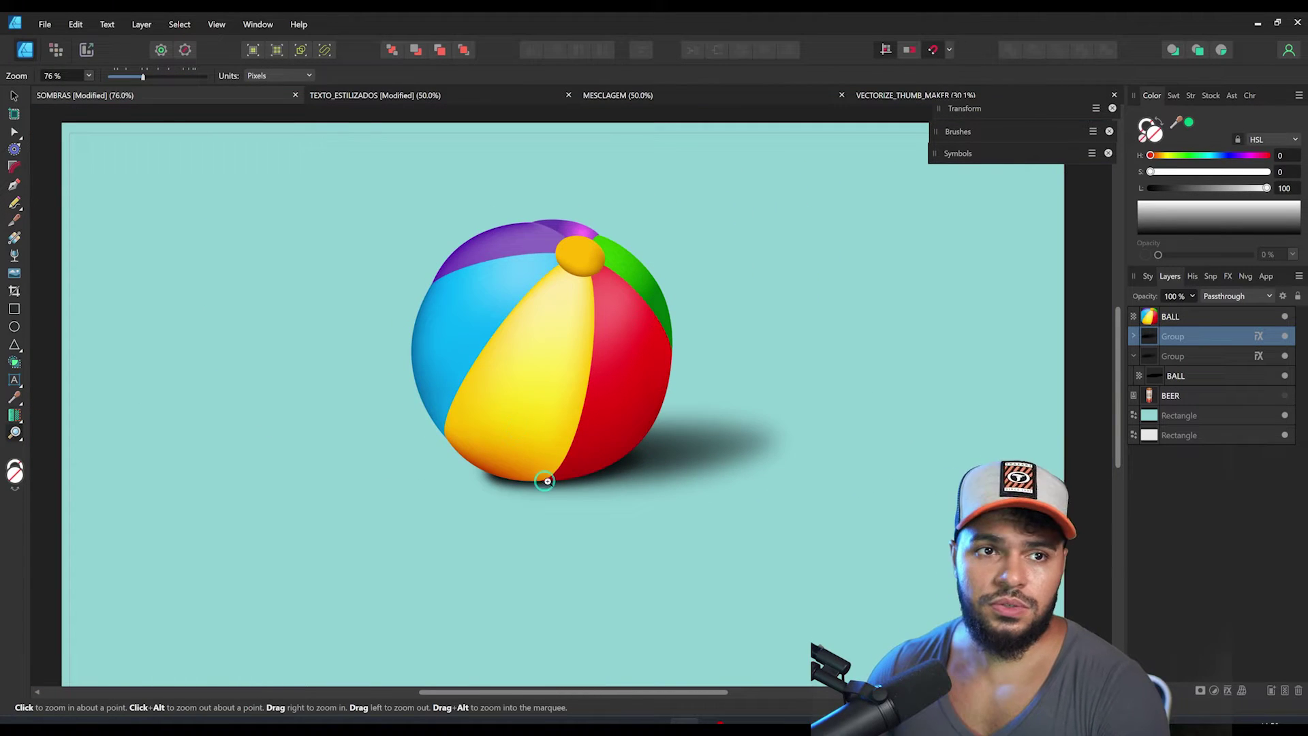
Select the beach ball layer and choose a soft-edged 100 px vector brush with black as its colour
{"action": "left_click", "coordinate": [545, 481]}
{"action": "key", "text": "v"}
{"action": "left_click", "coordinate": [534, 444]}
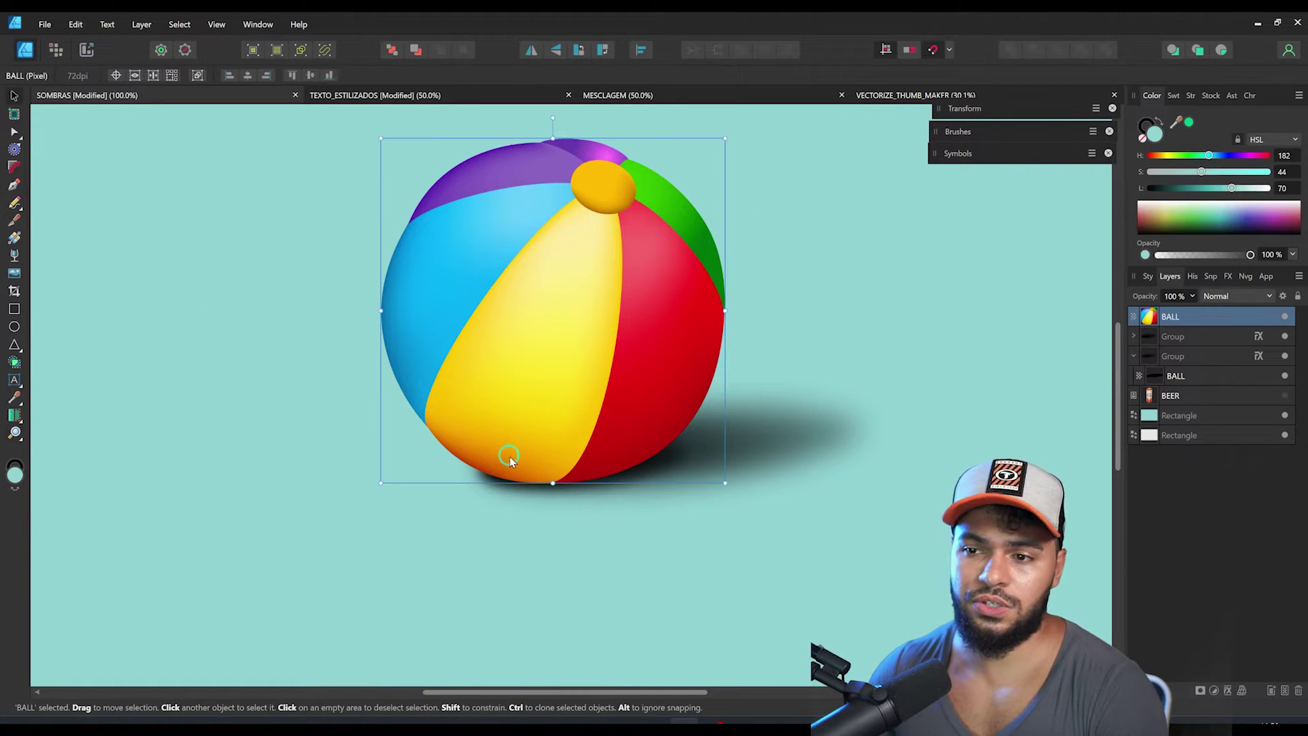
{"action": "key", "text": "z"}
{"action": "left_click_drag", "start_coordinate": [510, 457], "coordinate": [523, 455]}
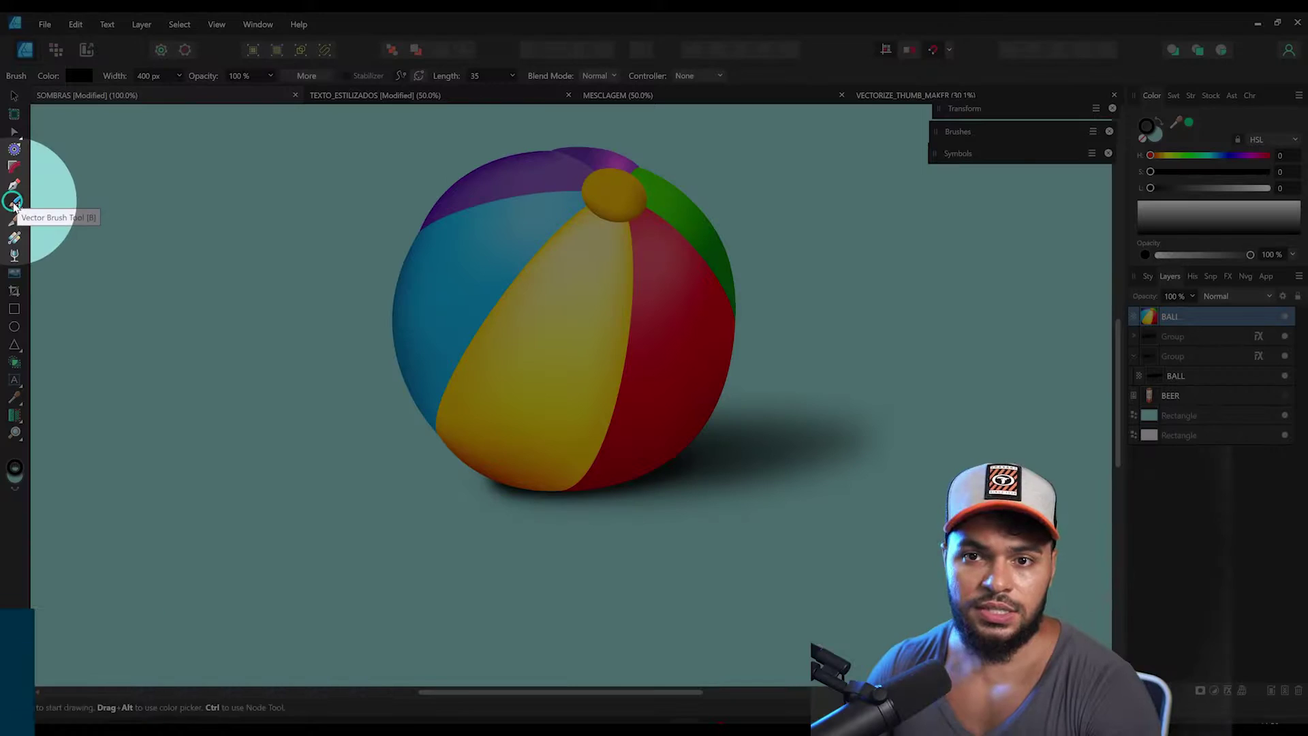
{"action": "left_click", "coordinate": [958, 131]}
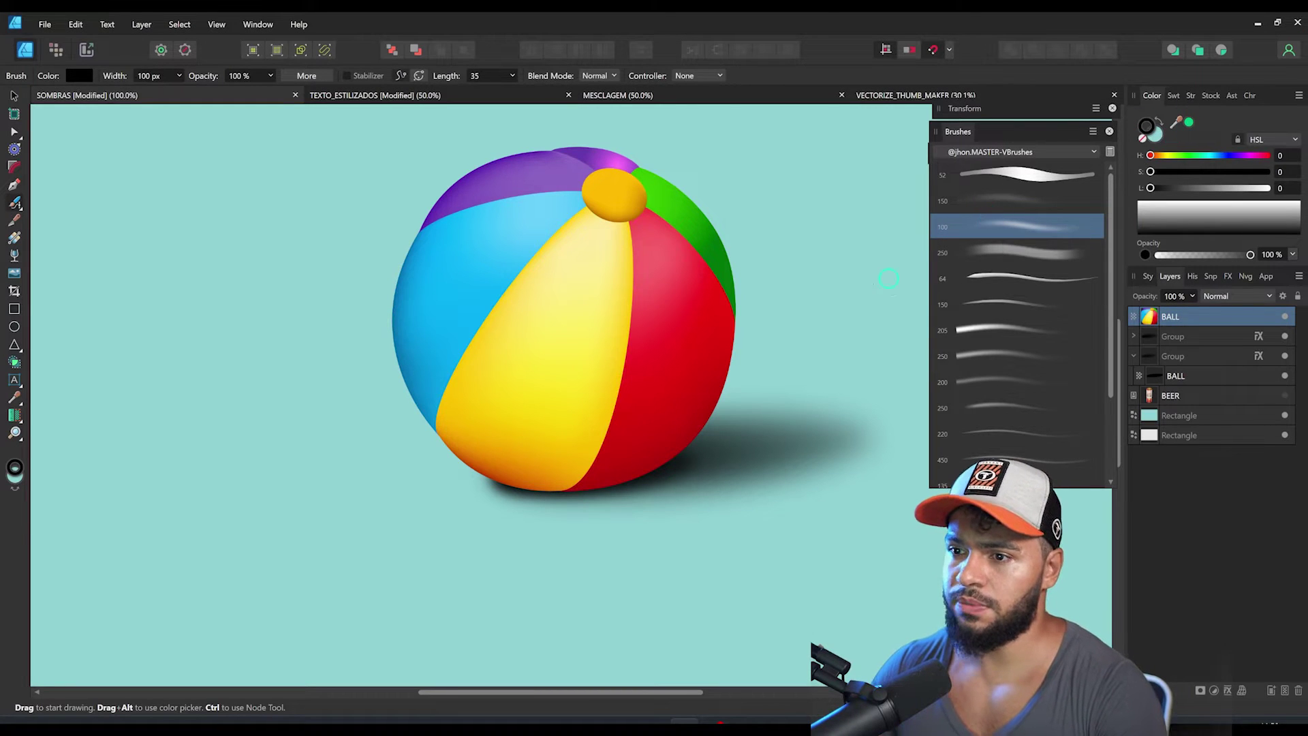
Try a black 100 px brush stroke curving along the lower part of the ball
{"action": "left_click_drag", "start_coordinate": [570, 438], "coordinate": [476, 411]}
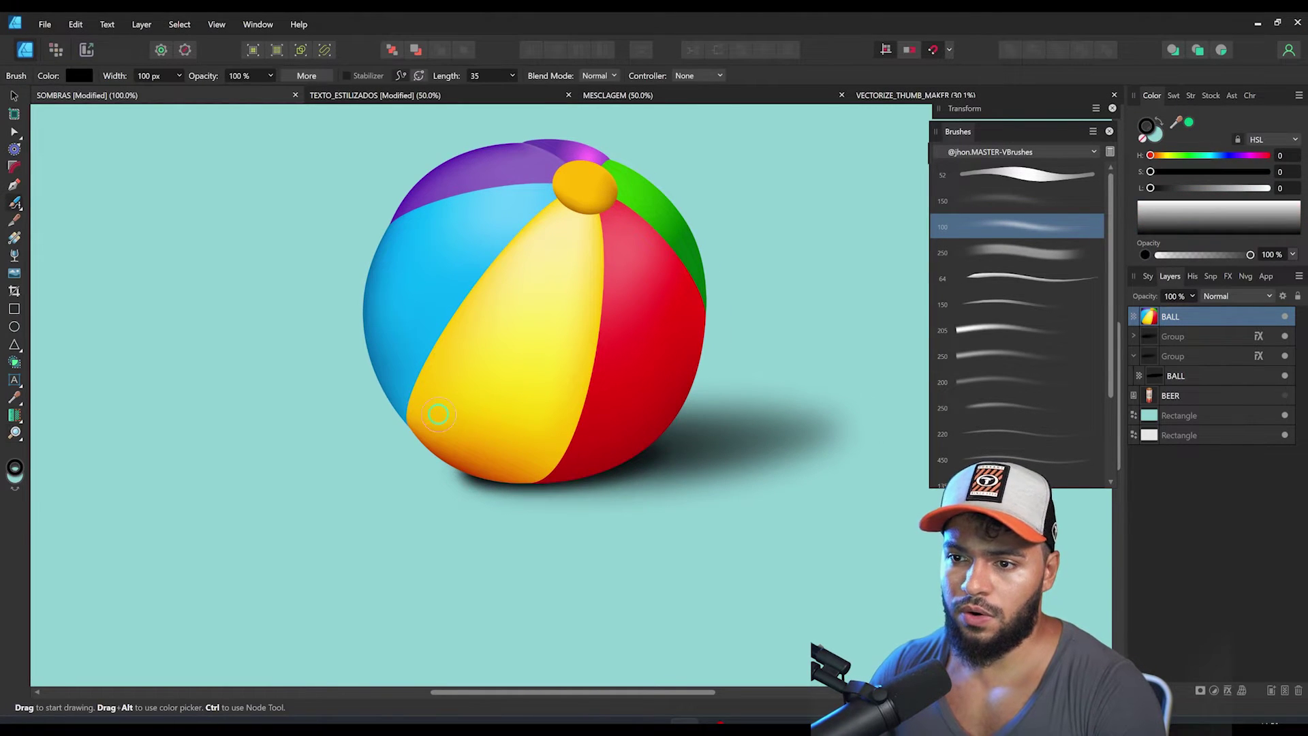
{"action": "key", "text": "z"}
{"action": "left_click", "coordinate": [536, 457]}
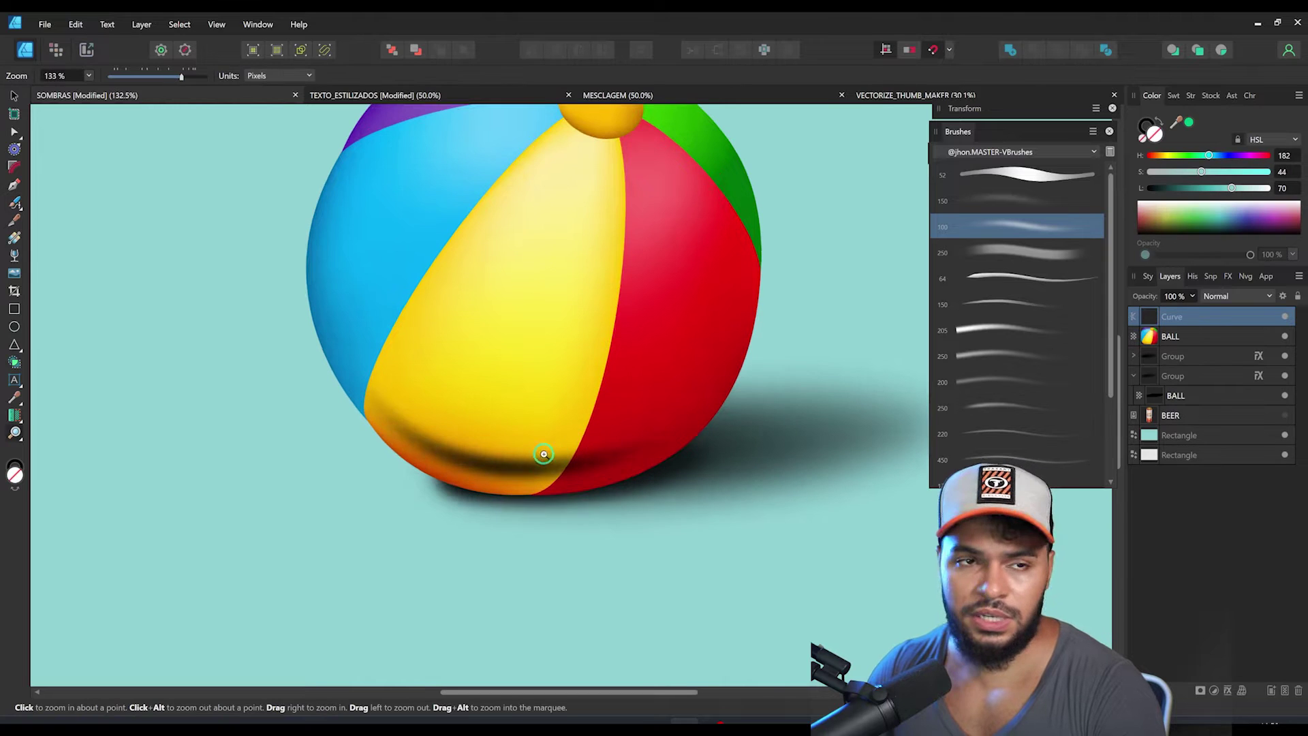
{"action": "key", "text": "v"}
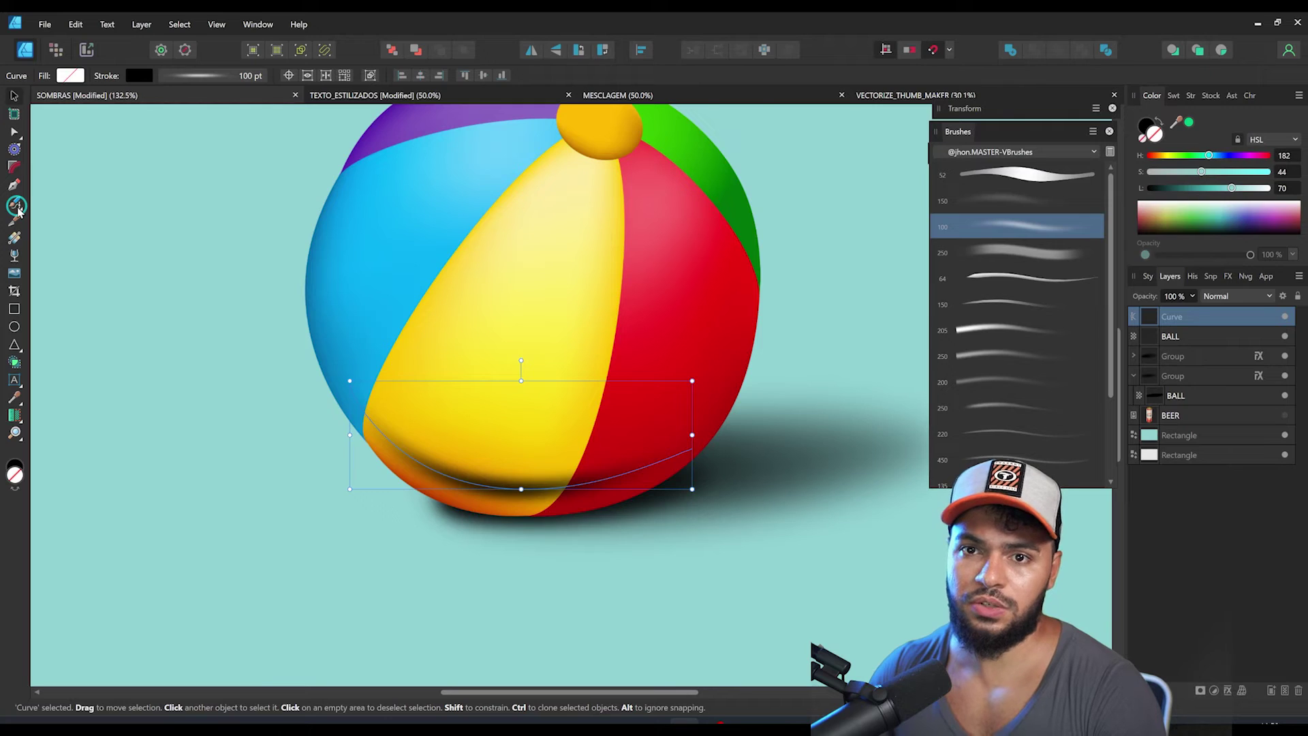
Set the brush width to 210 px, paint a curved black stroke across the ball's lower part and reposition it near the bottom edge
{"action": "key", "text": "b"}
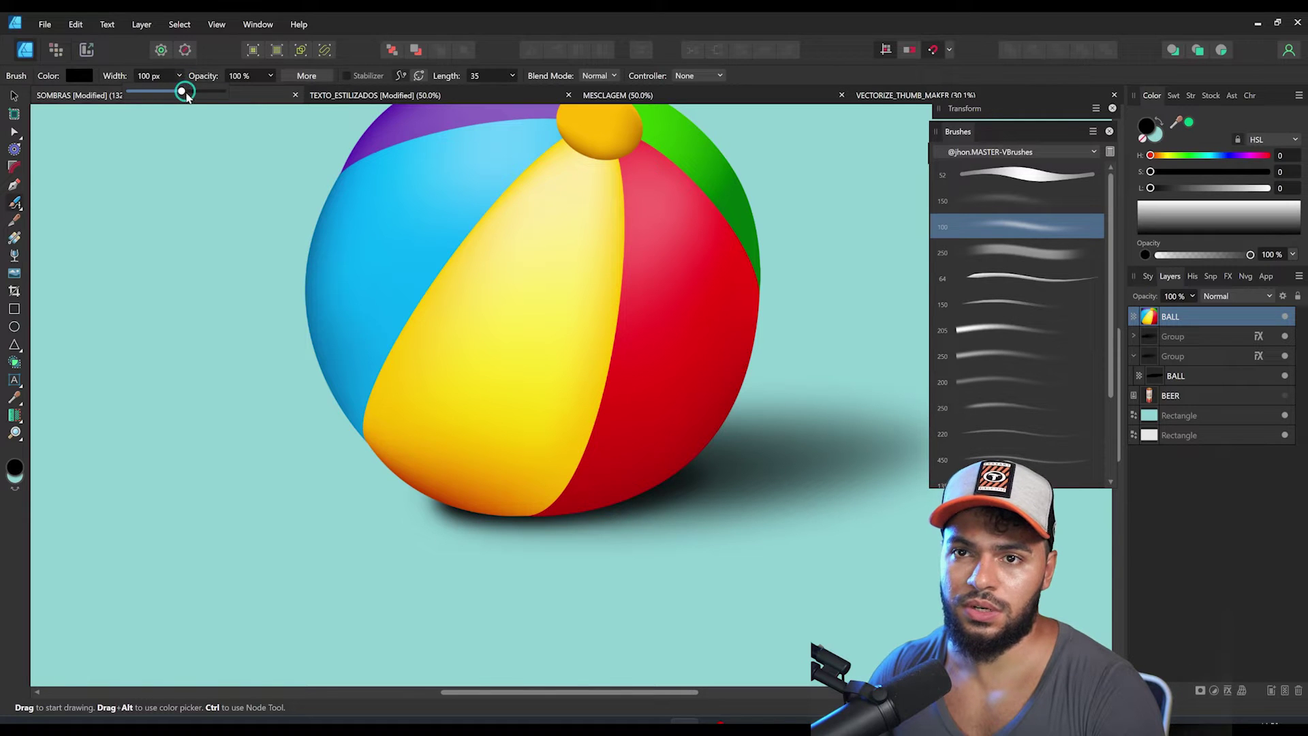
{"action": "mouse_move", "coordinate": [372, 395]}
{"action": "left_mouse_down"}
{"action": "mouse_move", "coordinate": [443, 449]}
{"action": "mouse_move", "coordinate": [631, 463]}
{"action": "mouse_move", "coordinate": [681, 450]}
{"action": "left_mouse_up"}
{"action": "left_click_drag", "start_coordinate": [538, 481], "coordinate": [501, 471]}
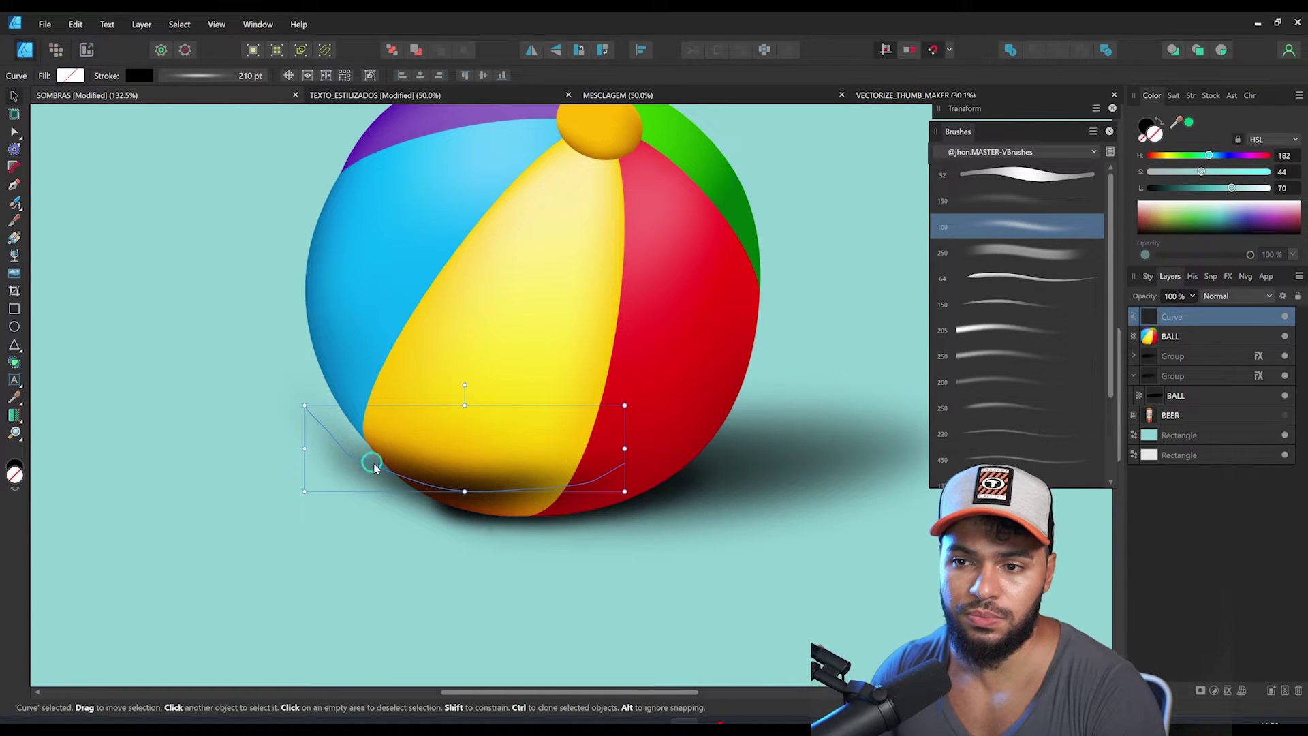
{"action": "left_click_drag", "start_coordinate": [428, 471], "coordinate": [225, 429]}
{"action": "left_click_drag", "start_coordinate": [539, 388], "coordinate": [469, 434]}
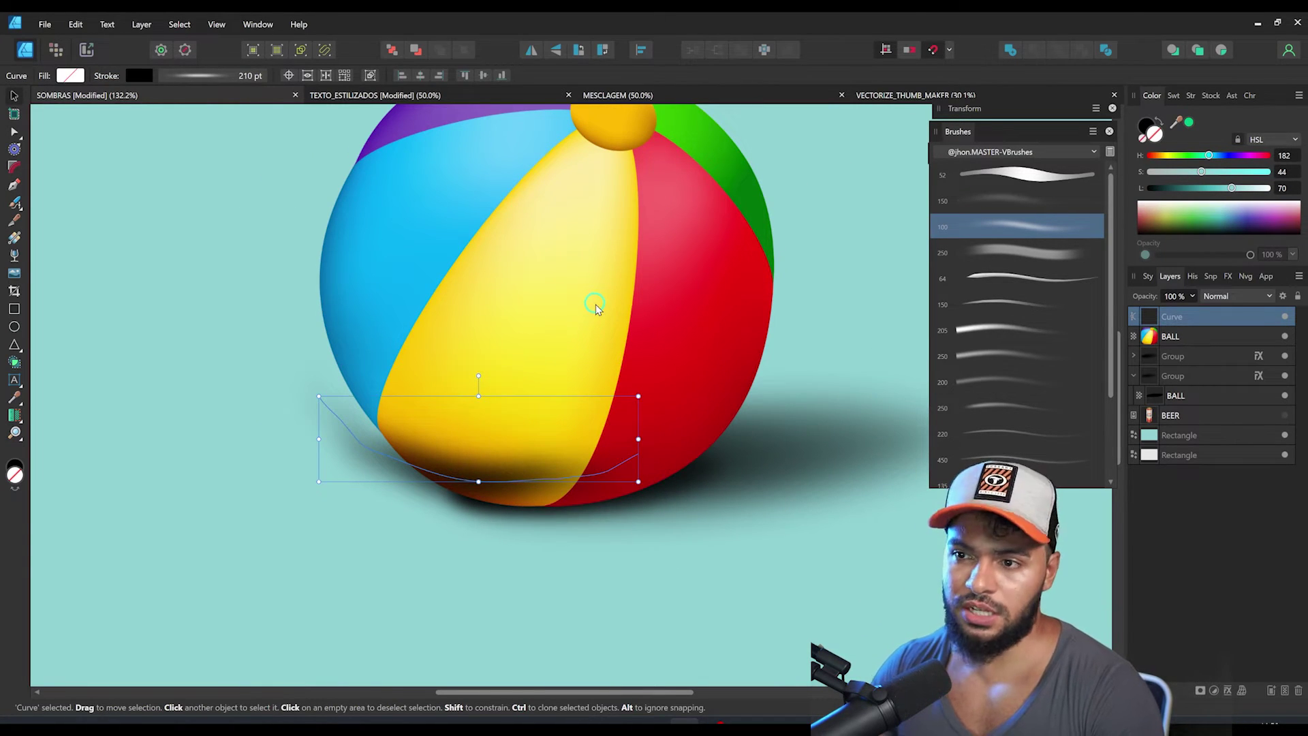
Delete the black curve, then paint a stabilised black brush stroke along the ball's lower edge, inserted inside the BALL layer
{"action": "key", "text": "Delete"}
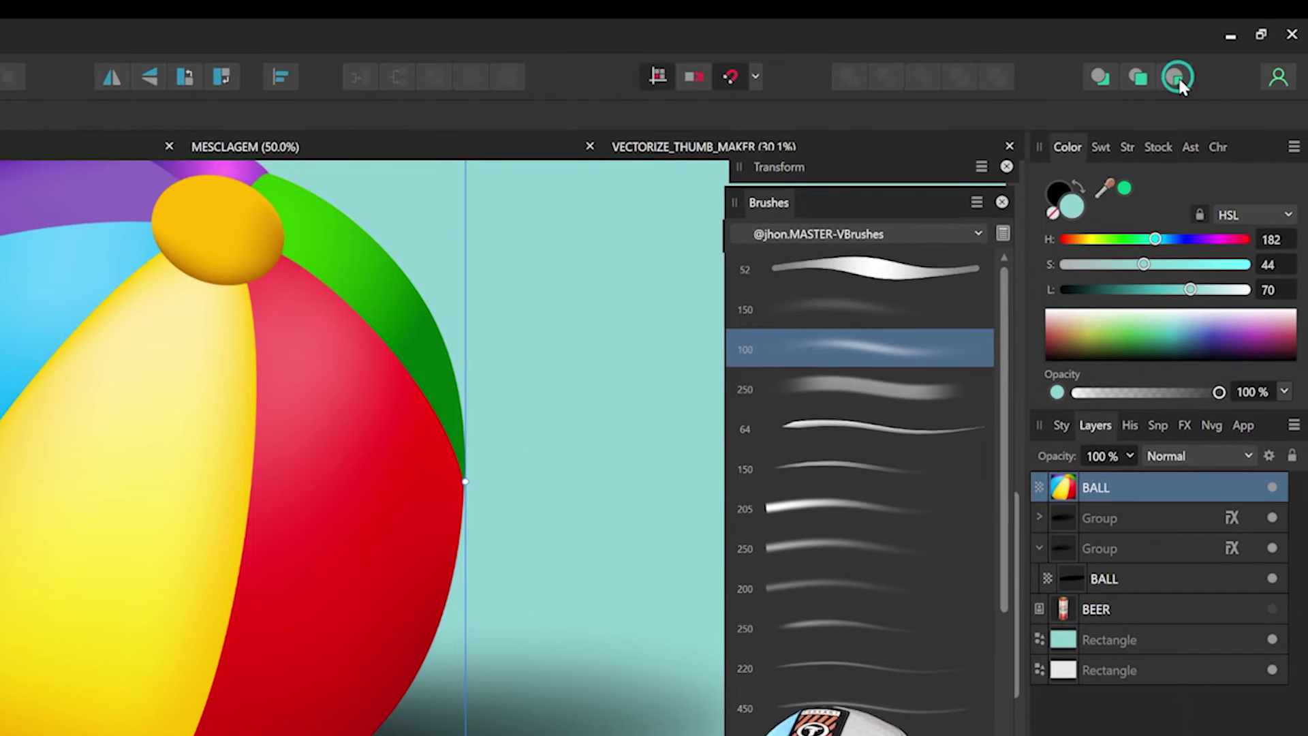
{"action": "left_click", "coordinate": [1182, 84]}
{"action": "key", "text": "b"}
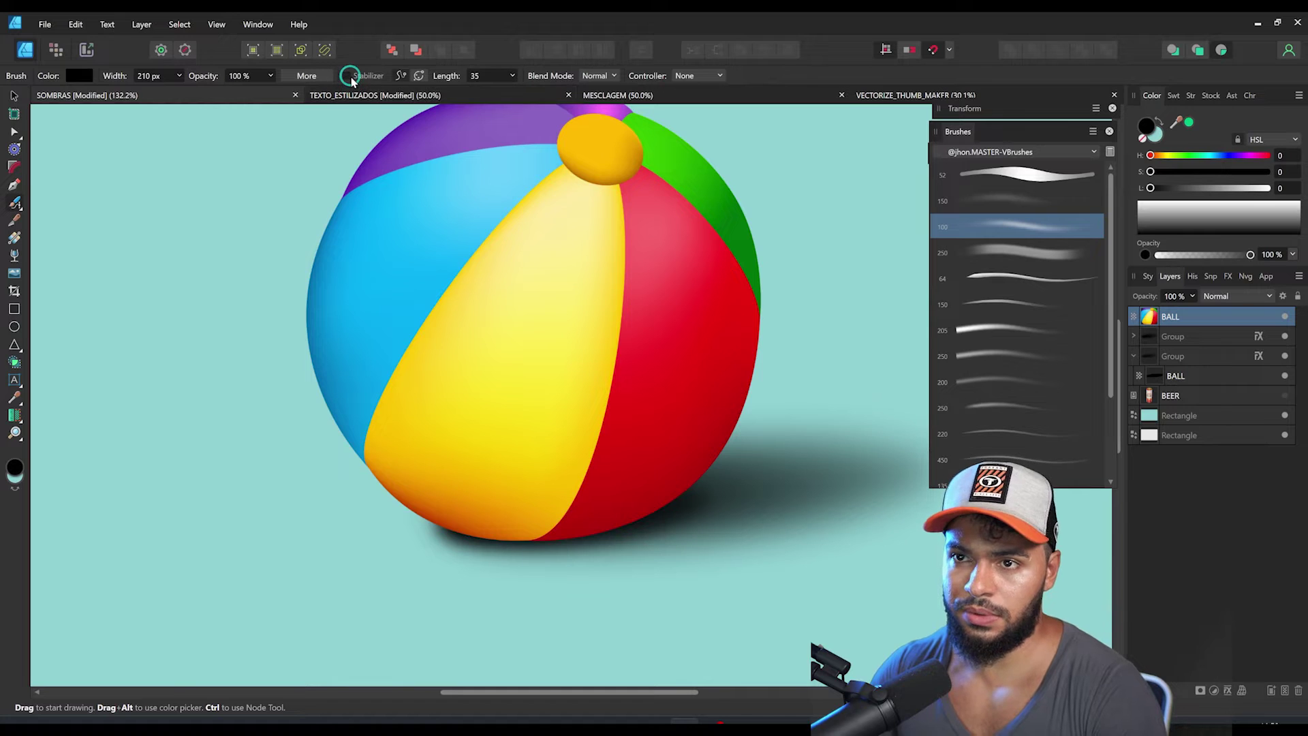
{"action": "left_click", "coordinate": [347, 76]}
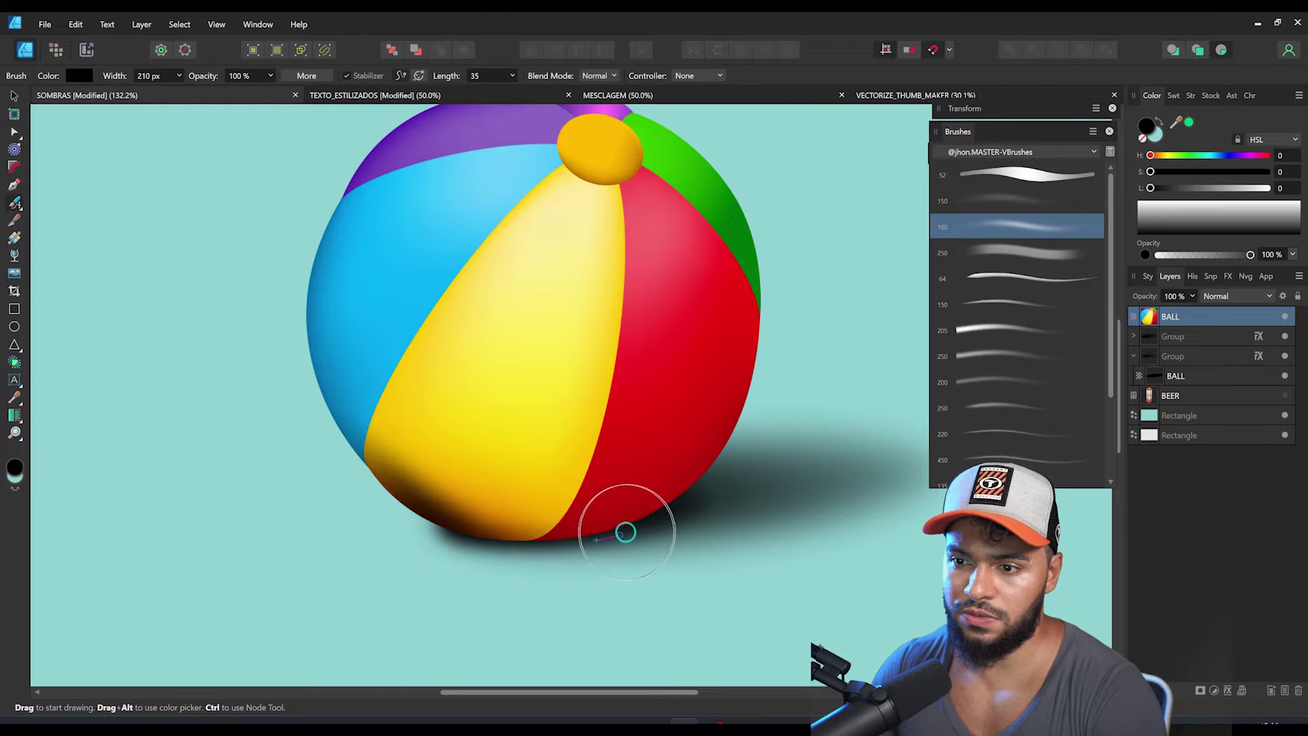
{"action": "left_click_drag", "start_coordinate": [620, 535], "coordinate": [741, 451]}
{"action": "left_click_drag", "start_coordinate": [766, 389], "coordinate": [758, 355]}
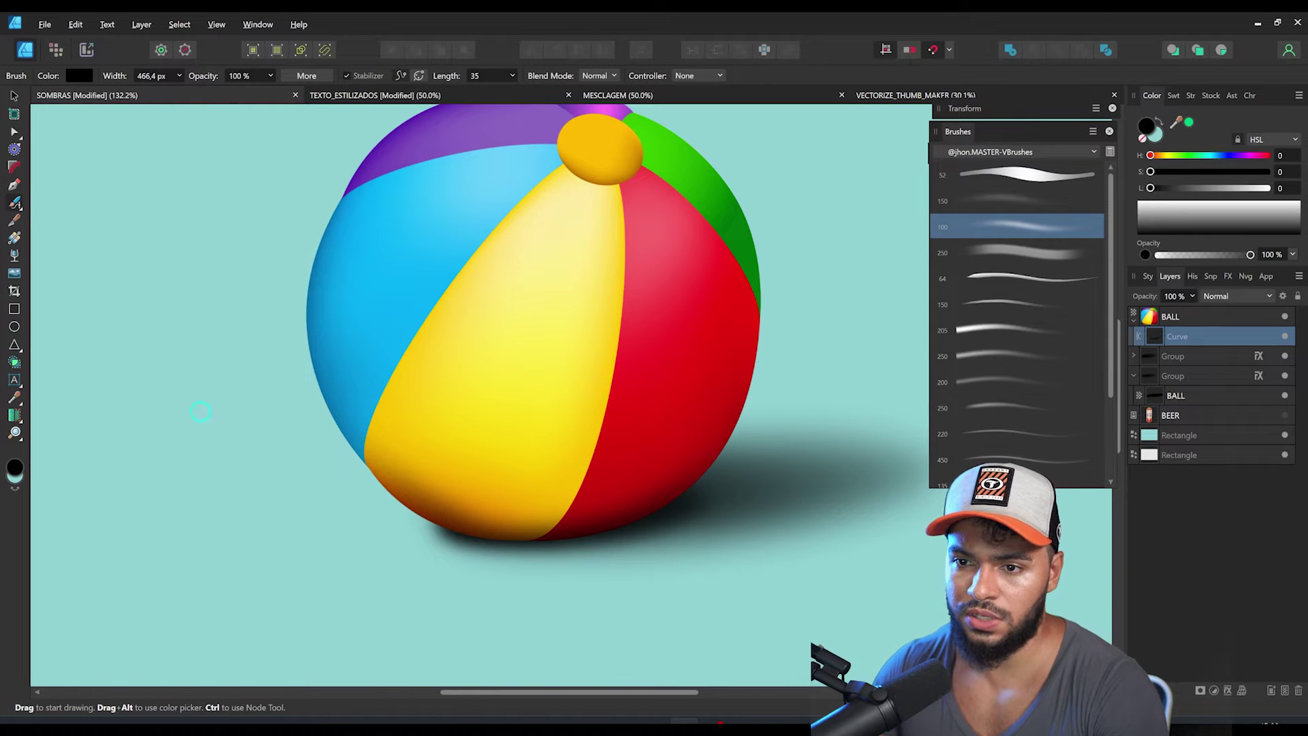
Paint a wider 466.4 pt black stroke curving across the ball's lower part inside the BALL layer and reposition it
{"action": "mouse_move", "coordinate": [305, 425]}
{"action": "left_mouse_down"}
{"action": "mouse_move", "coordinate": [399, 490]}
{"action": "mouse_move", "coordinate": [498, 524]}
{"action": "mouse_move", "coordinate": [595, 532]}
{"action": "mouse_move", "coordinate": [703, 513]}
{"action": "mouse_move", "coordinate": [781, 462]}
{"action": "mouse_move", "coordinate": [753, 381]}
{"action": "left_mouse_up"}
{"action": "left_click_drag", "start_coordinate": [729, 396], "coordinate": [699, 425]}
{"action": "key", "text": "v"}
{"action": "left_click_drag", "start_coordinate": [553, 522], "coordinate": [549, 458]}
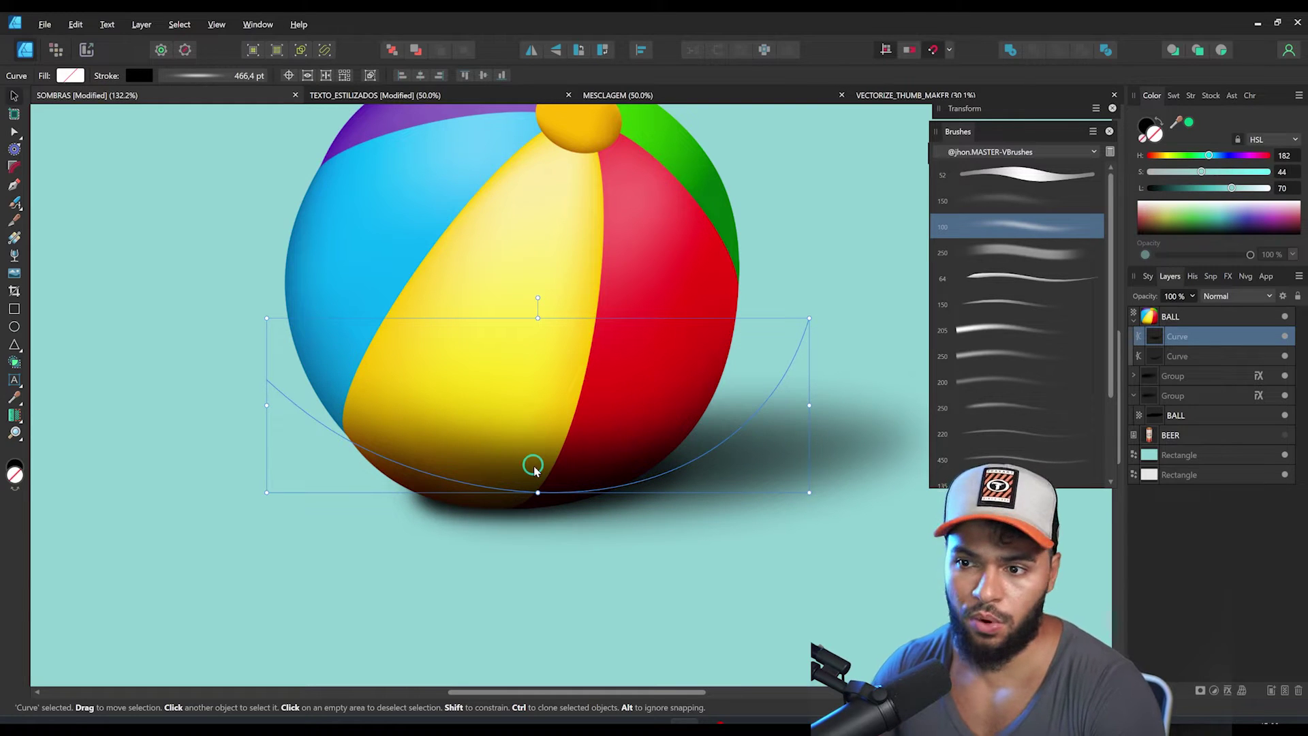
Apply a transparency gradient to the wide black stroke so it fades upward from the ball's bottom
{"action": "left_click", "coordinate": [15, 256]}
{"action": "left_click_drag", "start_coordinate": [575, 516], "coordinate": [556, 374]}
{"action": "key", "text": "v"}
Set the wide shading stroke's blend mode to Soft Light and move it closer to the ball's bottom edge
{"action": "left_click", "coordinate": [1236, 296]}
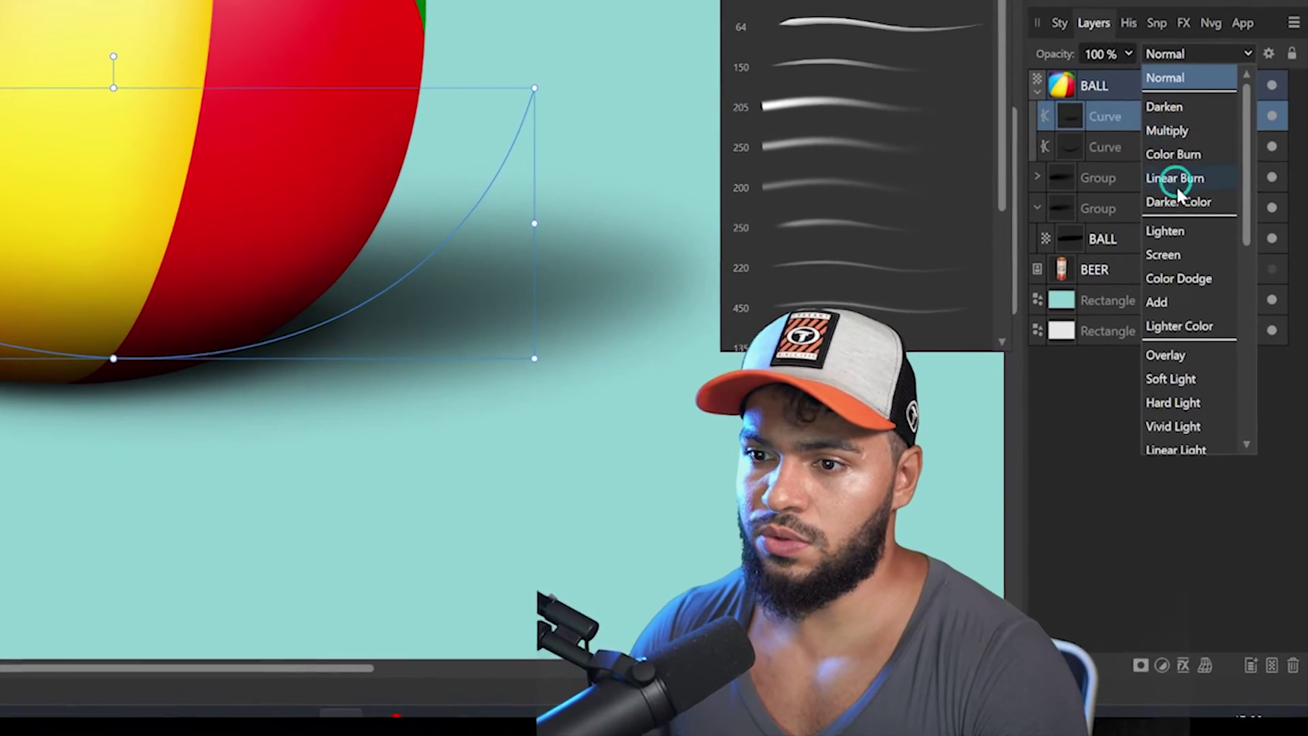
{"action": "scroll", "coordinate": [1169, 285], "scroll_direction": "down", "scroll_amount": 1}
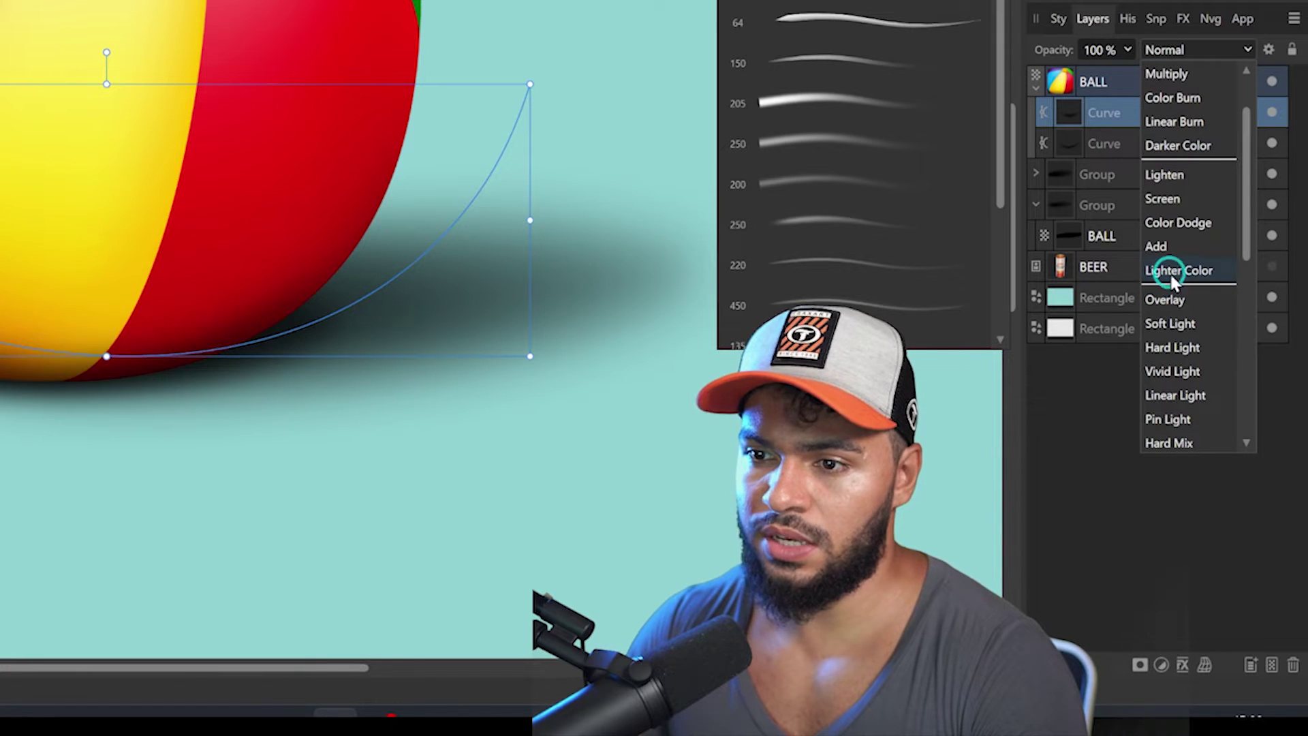
{"action": "left_click", "coordinate": [1169, 323]}
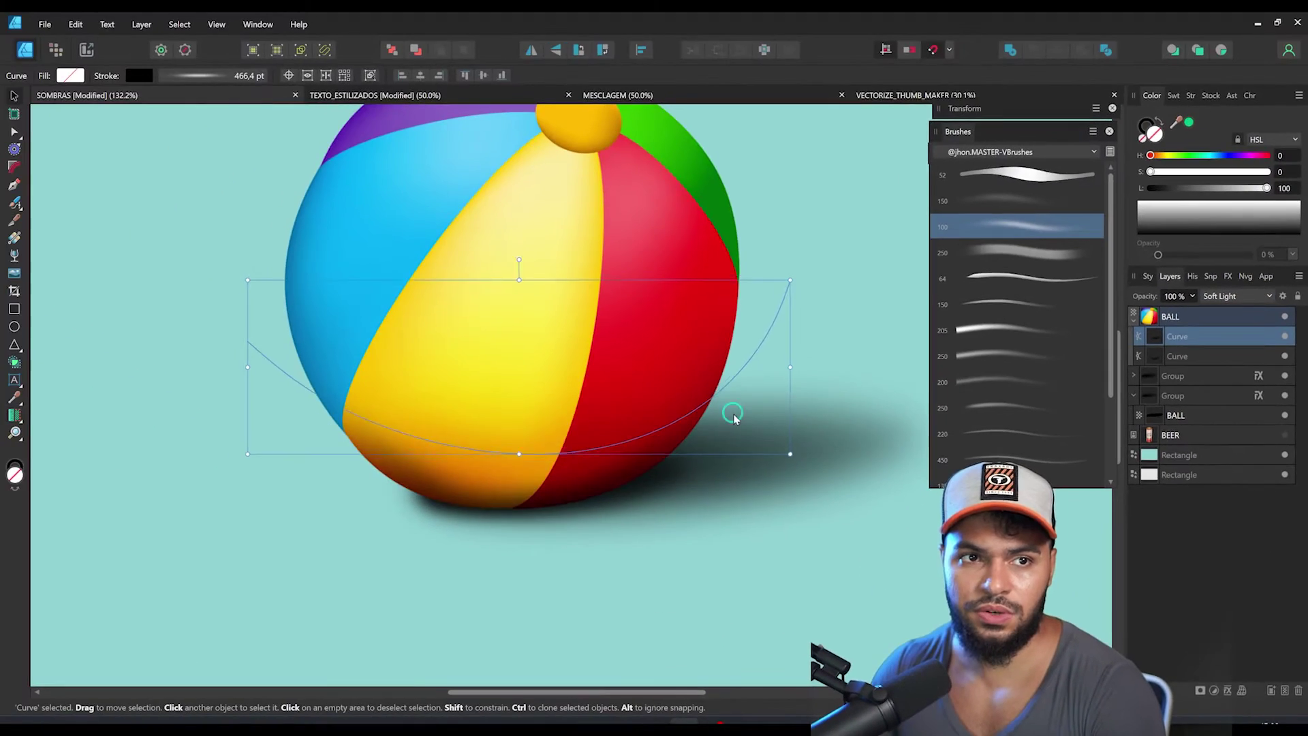
{"action": "mouse_move", "coordinate": [734, 419]}
{"action": "left_mouse_down"}
{"action": "mouse_move", "coordinate": [741, 469]}
{"action": "mouse_move", "coordinate": [741, 438]}
{"action": "mouse_move", "coordinate": [726, 429]}
{"action": "left_mouse_up"}
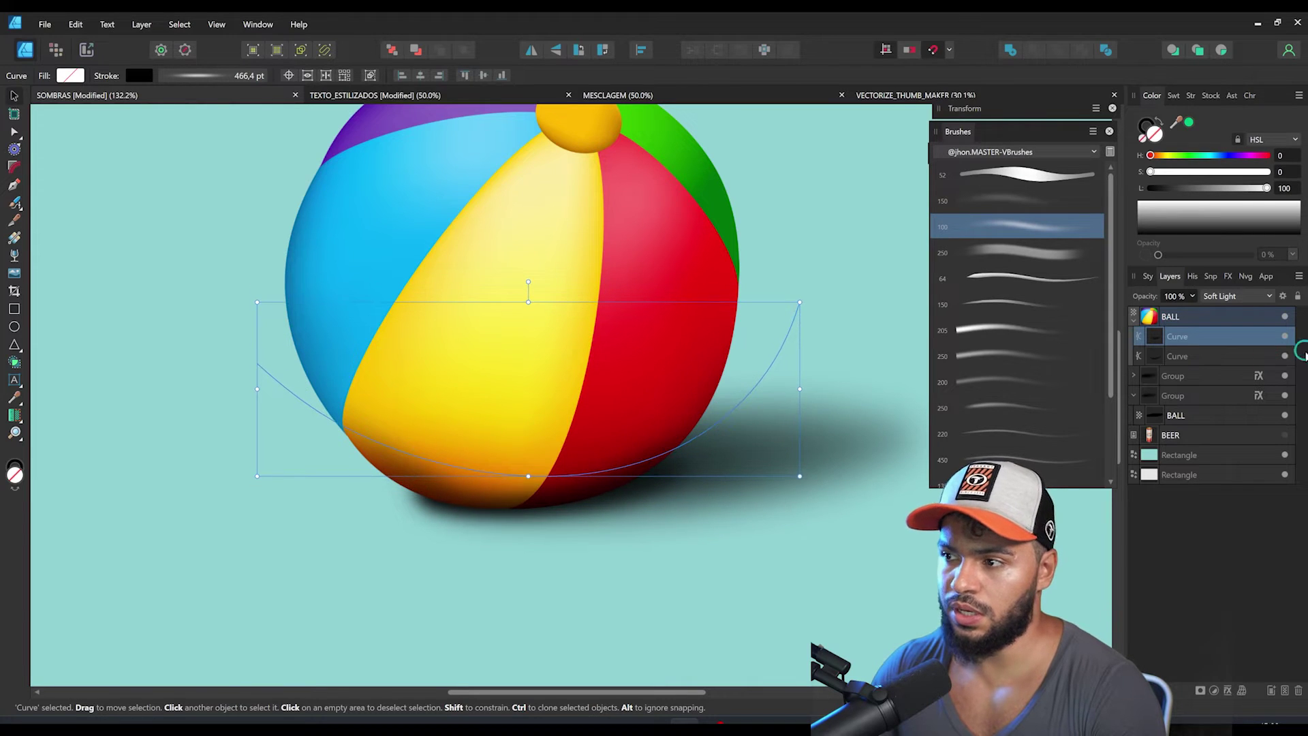
Hide the two shading curves inside the ball and examine the ball without its contact shading
{"action": "left_click", "coordinate": [1285, 335]}
{"action": "left_click", "coordinate": [1288, 355]}
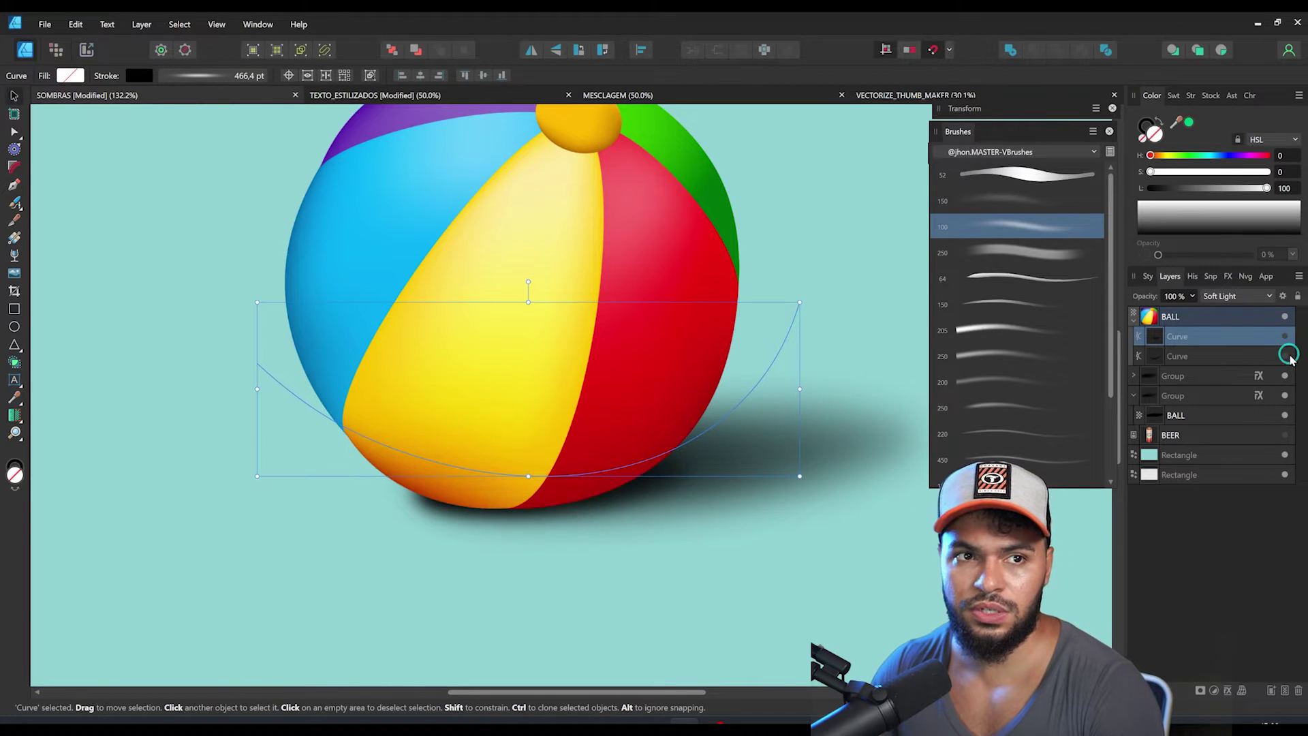
{"action": "key", "text": "z"}
{"action": "left_click", "coordinate": [597, 366], "text": "alt"}
{"action": "left_click_drag", "start_coordinate": [629, 354], "coordinate": [618, 383]}
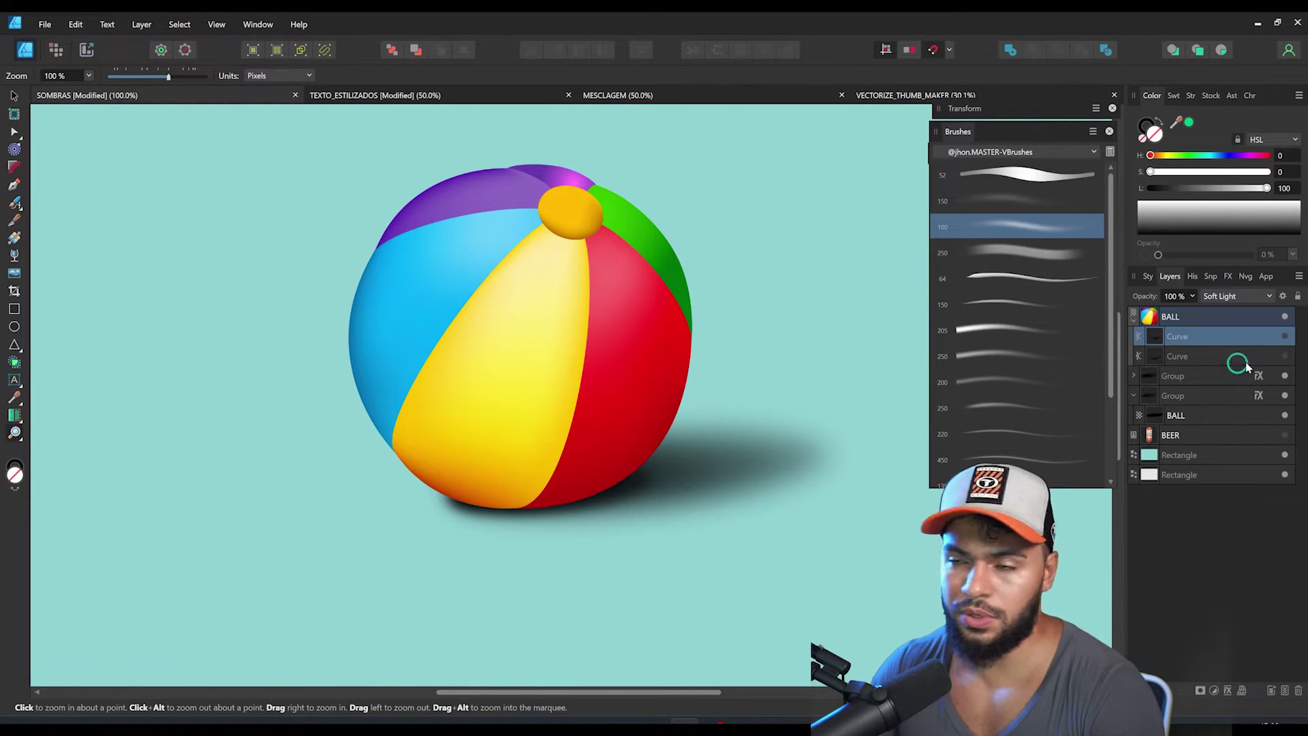
{"action": "mouse_move", "coordinate": [572, 462]}
{"action": "left_mouse_down"}
{"action": "mouse_move", "coordinate": [529, 461]}
{"action": "mouse_move", "coordinate": [565, 469]}
{"action": "left_mouse_up"}
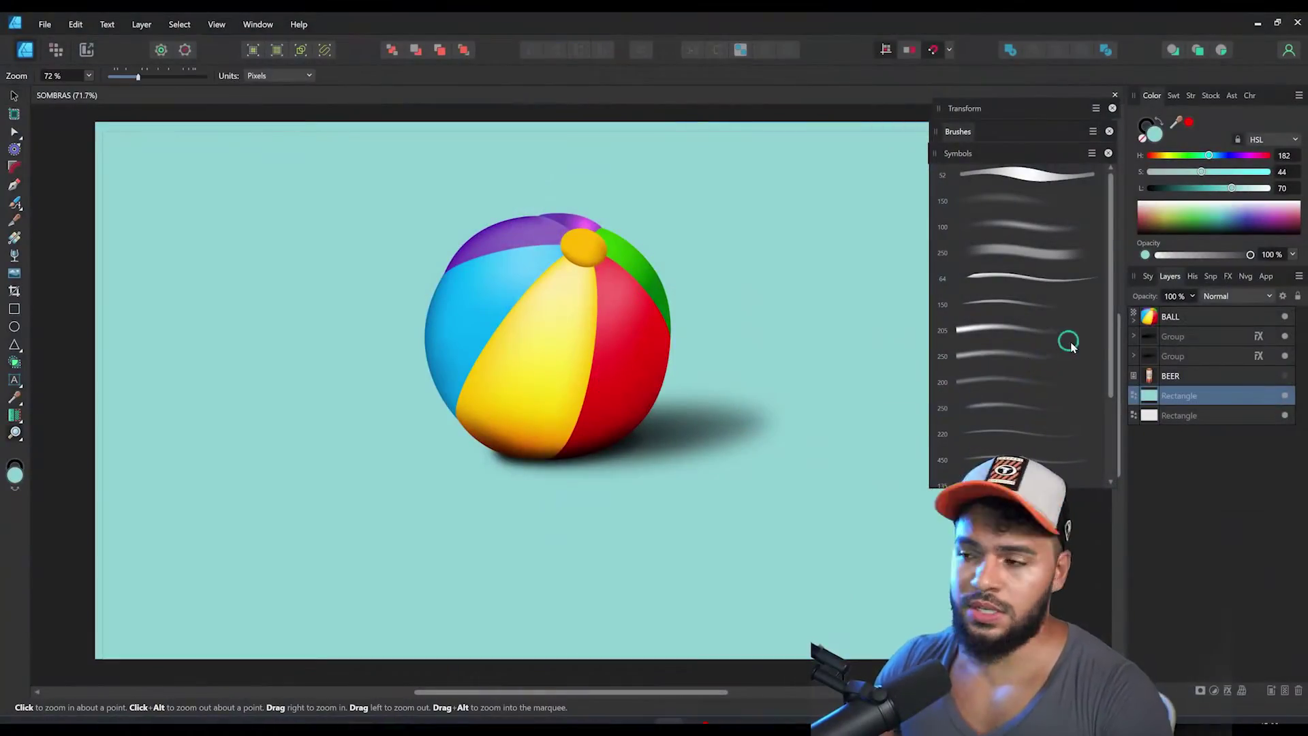
Group the BALL layer with its two shadow groups and move the group to the left side of the canvas
{"action": "left_click", "coordinate": [1172, 317]}
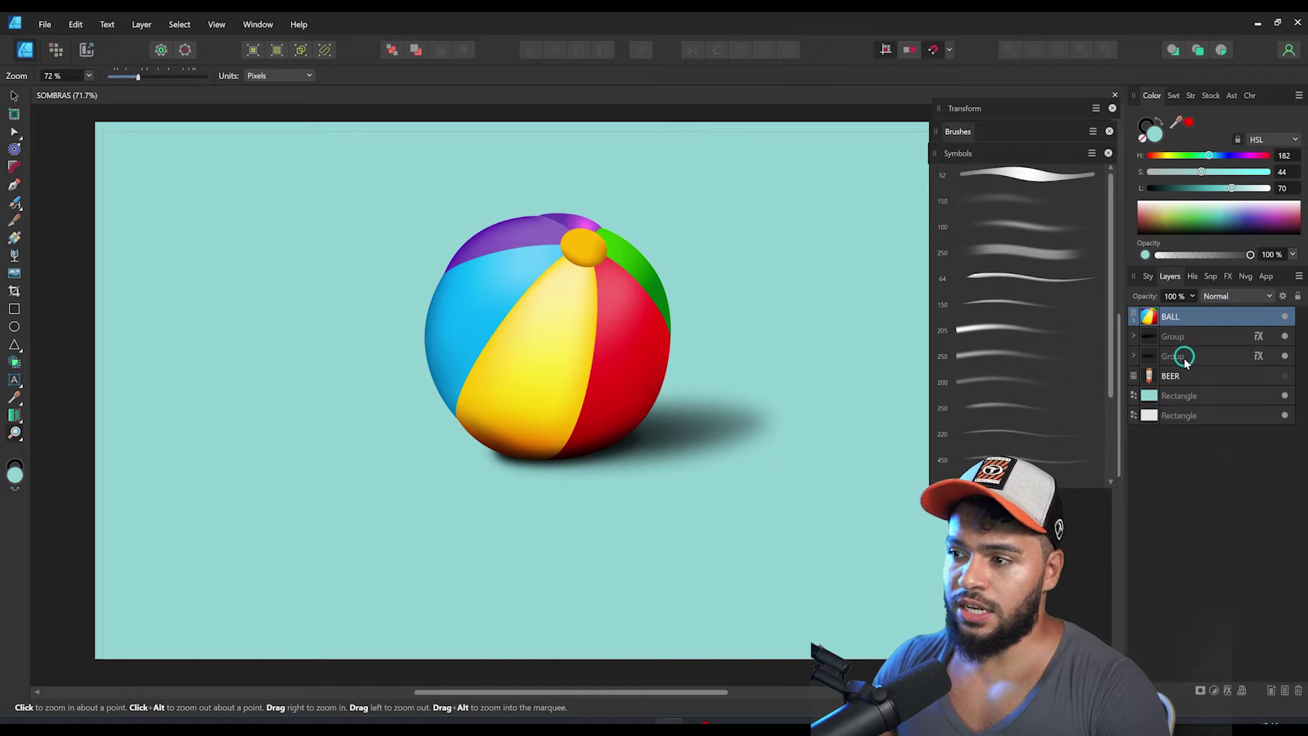
{"action": "left_click", "coordinate": [1176, 356], "text": "shift"}
{"action": "key", "text": "ctrl+g"}
{"action": "key", "text": "v"}
{"action": "left_click_drag", "start_coordinate": [614, 336], "coordinate": [327, 355]}
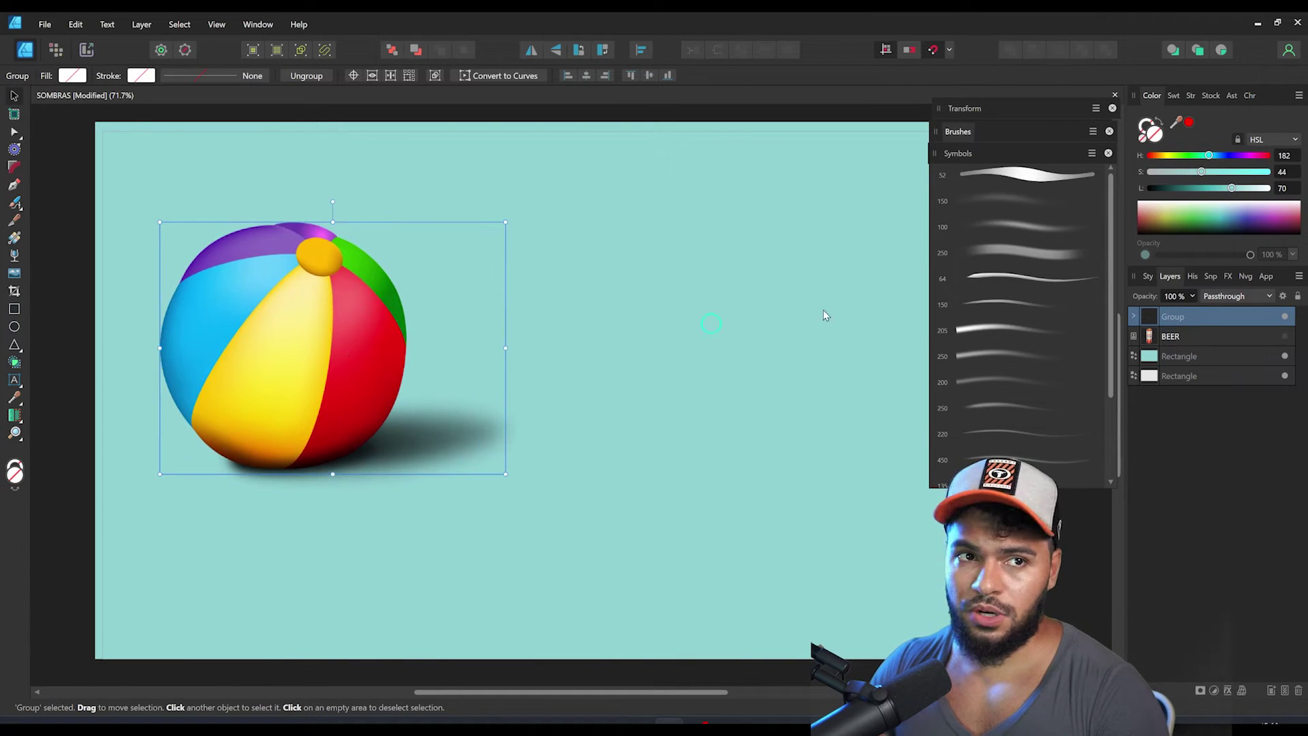
Hide the ball group, show the BEER layer and move the can leftward on the canvas
{"action": "left_click", "coordinate": [1285, 317]}
{"action": "left_click", "coordinate": [1285, 336]}
{"action": "left_click_drag", "start_coordinate": [777, 330], "coordinate": [589, 348]}
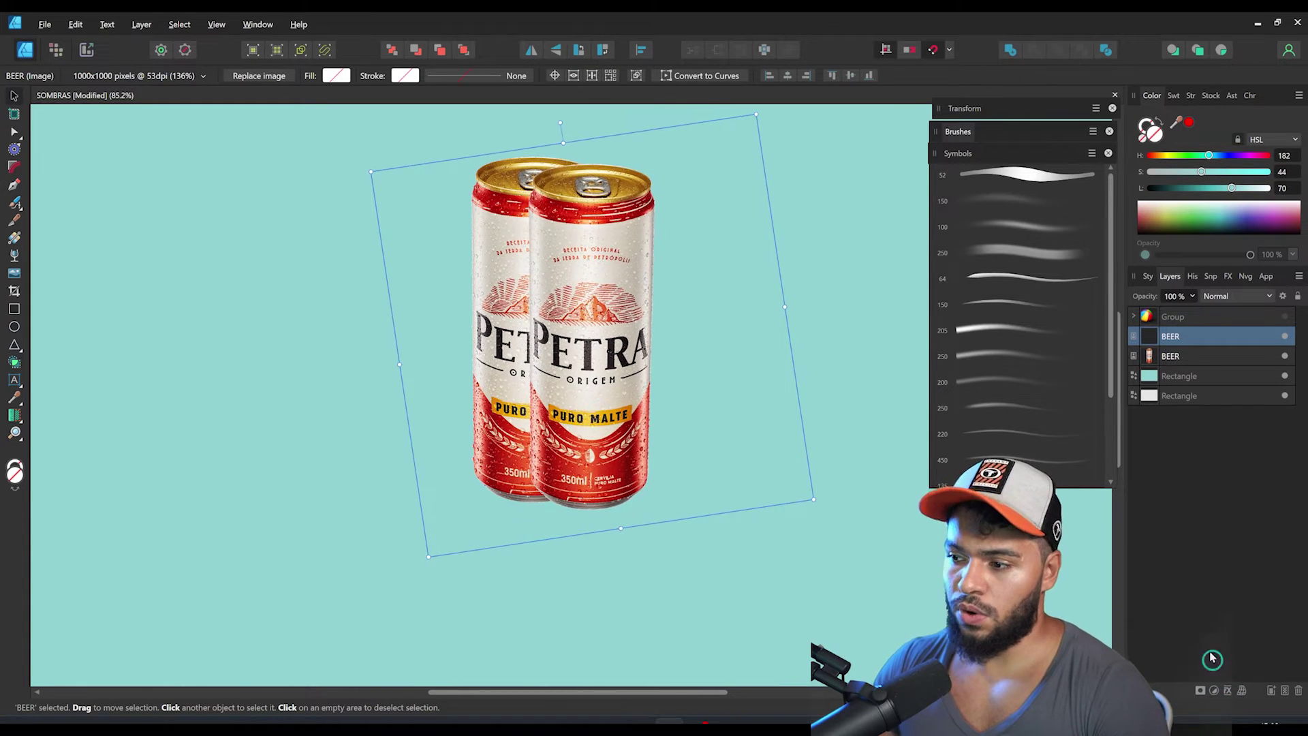
Try making a cast shadow by turning the copied can black with a layer effect, squashing it and placing it behind the original
{"action": "left_click", "coordinate": [1227, 690]}
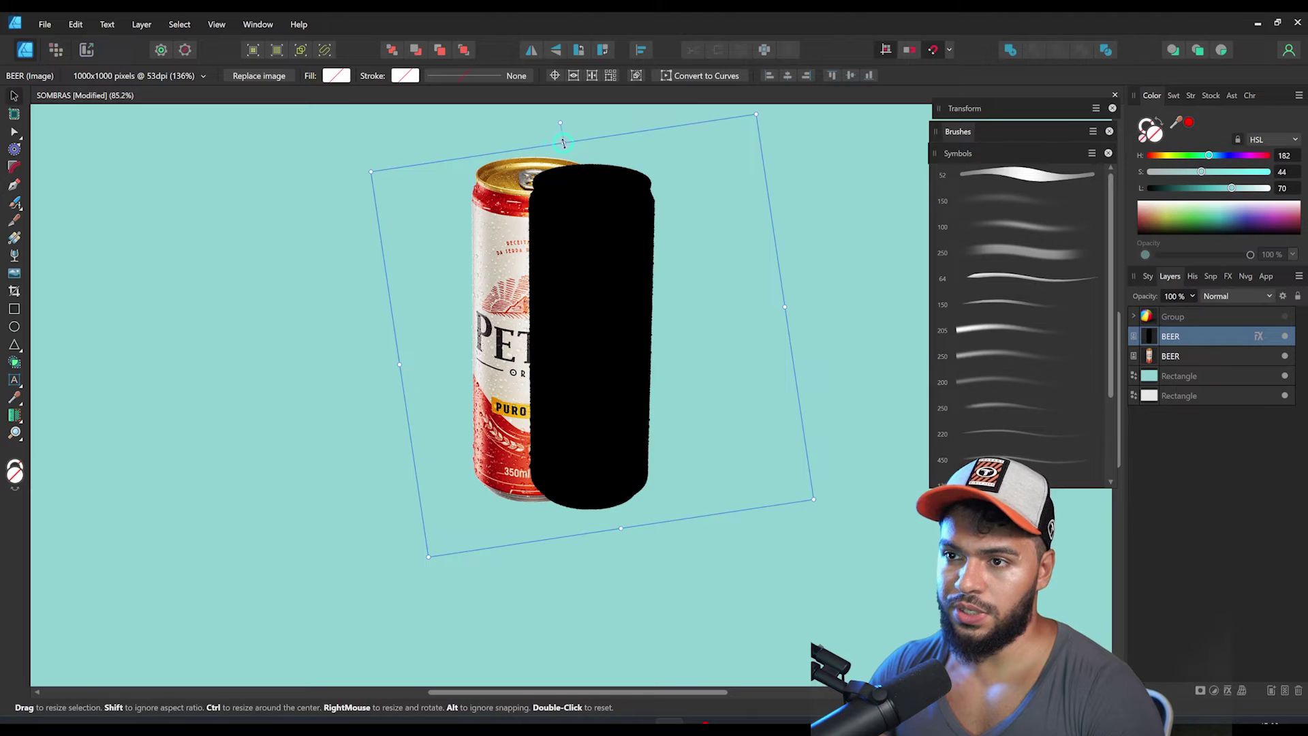
{"action": "left_click_drag", "start_coordinate": [563, 143], "coordinate": [594, 348]}
{"action": "left_click_drag", "start_coordinate": [1143, 346], "coordinate": [1145, 366]}
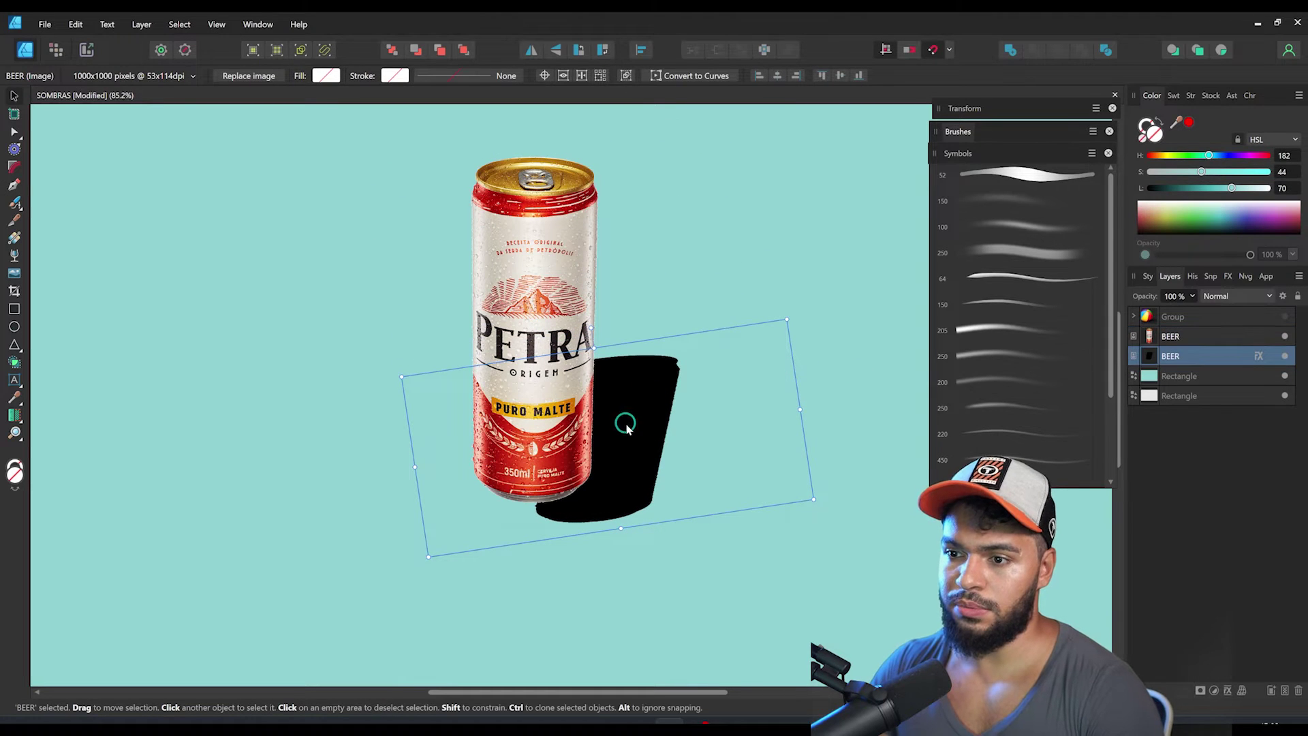
Try shearing and repositioning the black can copy so it slants away from the can's base as a shadow
{"action": "left_click_drag", "start_coordinate": [623, 424], "coordinate": [620, 404]}
{"action": "left_click_drag", "start_coordinate": [592, 320], "coordinate": [628, 339]}
{"action": "left_click_drag", "start_coordinate": [795, 379], "coordinate": [805, 460]}
{"action": "left_click_drag", "start_coordinate": [729, 463], "coordinate": [731, 428]}
Try a transparency gradient that fades the can's shadow away from the base, and delete the shadow layer
{"action": "key", "text": "y"}
{"action": "left_click_drag", "start_coordinate": [502, 494], "coordinate": [674, 252]}
{"action": "key", "text": "z"}
{"action": "left_click_drag", "start_coordinate": [643, 356], "coordinate": [459, 392]}
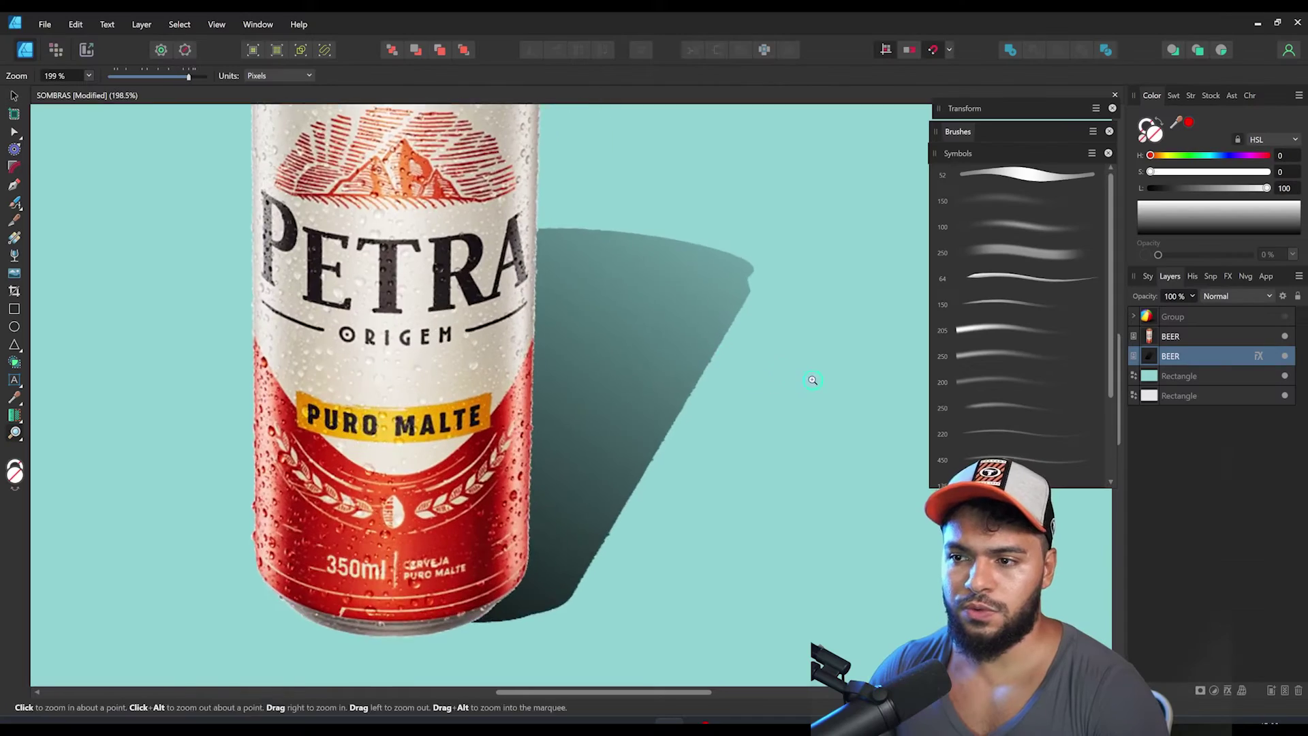
{"action": "left_click_drag", "start_coordinate": [717, 328], "coordinate": [579, 408]}
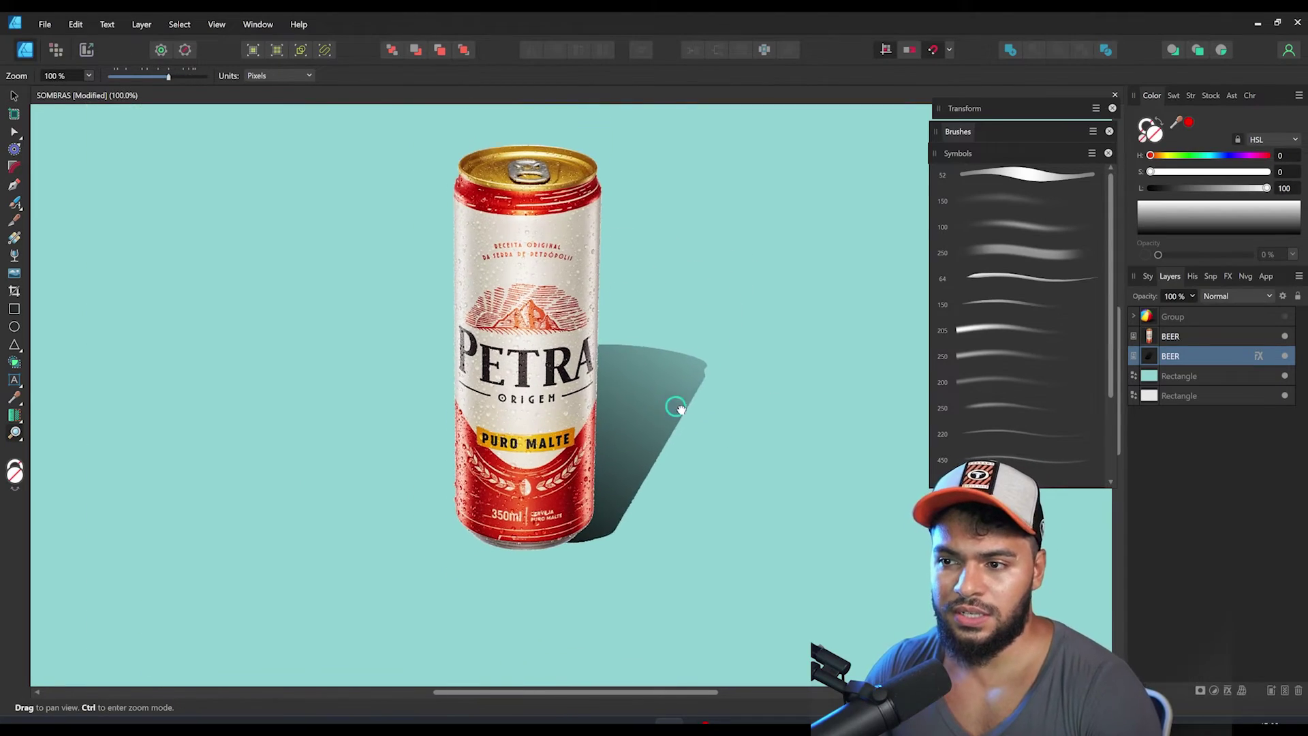
{"action": "left_click_drag", "start_coordinate": [675, 419], "coordinate": [689, 395]}
{"action": "key", "text": "z"}
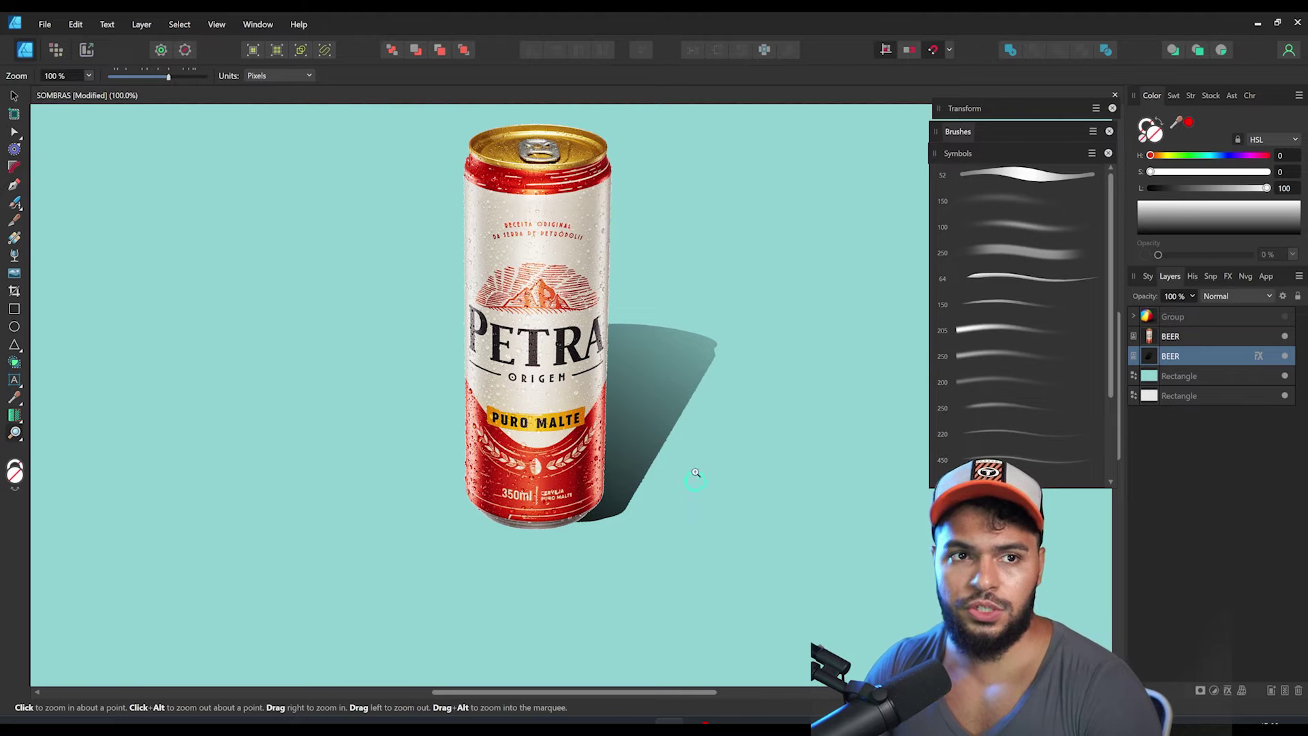
{"action": "key", "text": "v"}
{"action": "key", "text": "Delete"}
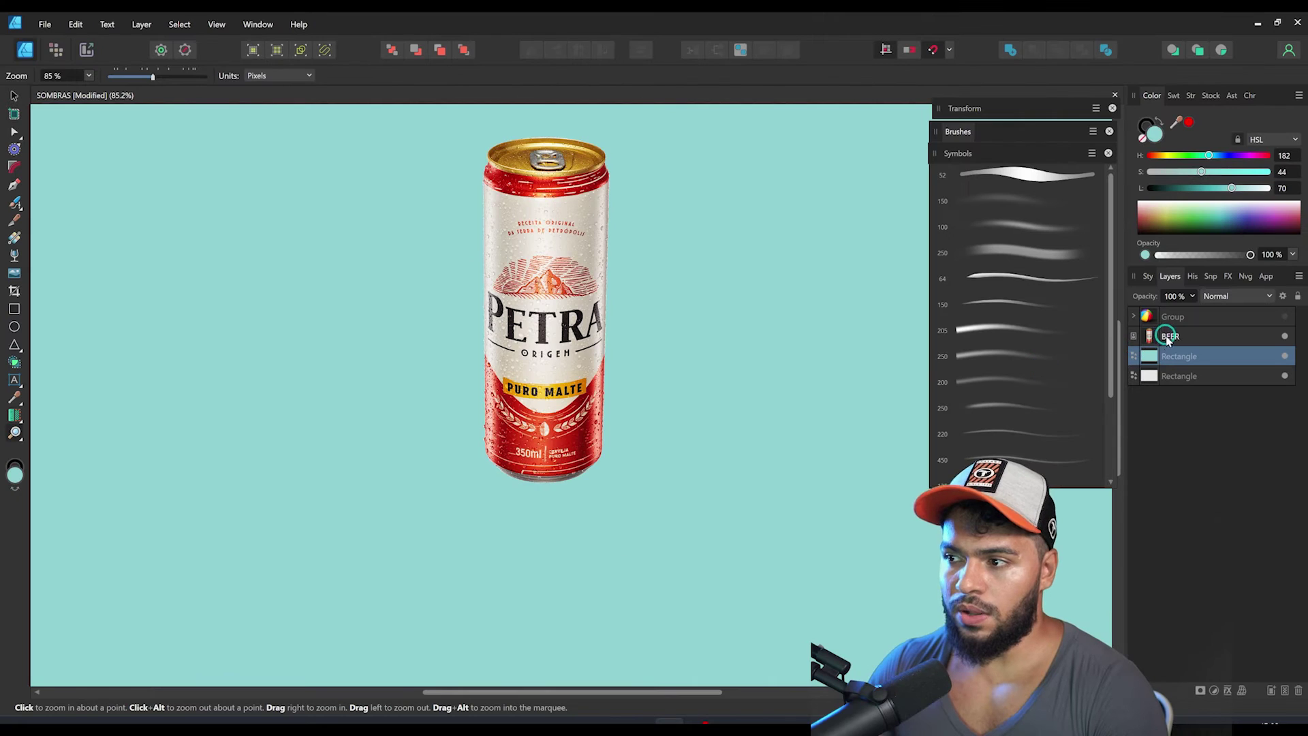
Select the BEER can and rotate it counter-clockwise so that its top tilts to the left
{"action": "left_click", "coordinate": [1167, 335]}
{"action": "left_click_drag", "start_coordinate": [545, 276], "coordinate": [479, 311]}
{"action": "key", "text": "v"}
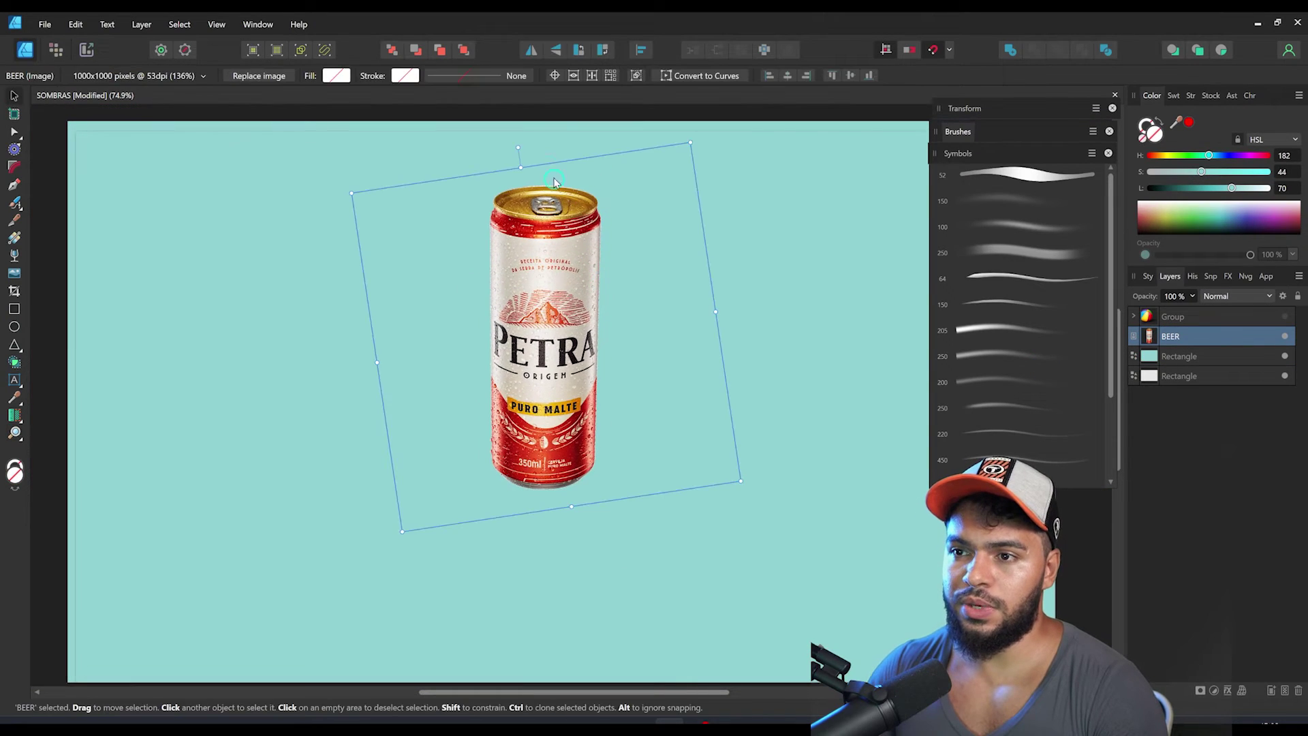
{"action": "left_click_drag", "start_coordinate": [516, 149], "coordinate": [411, 225]}
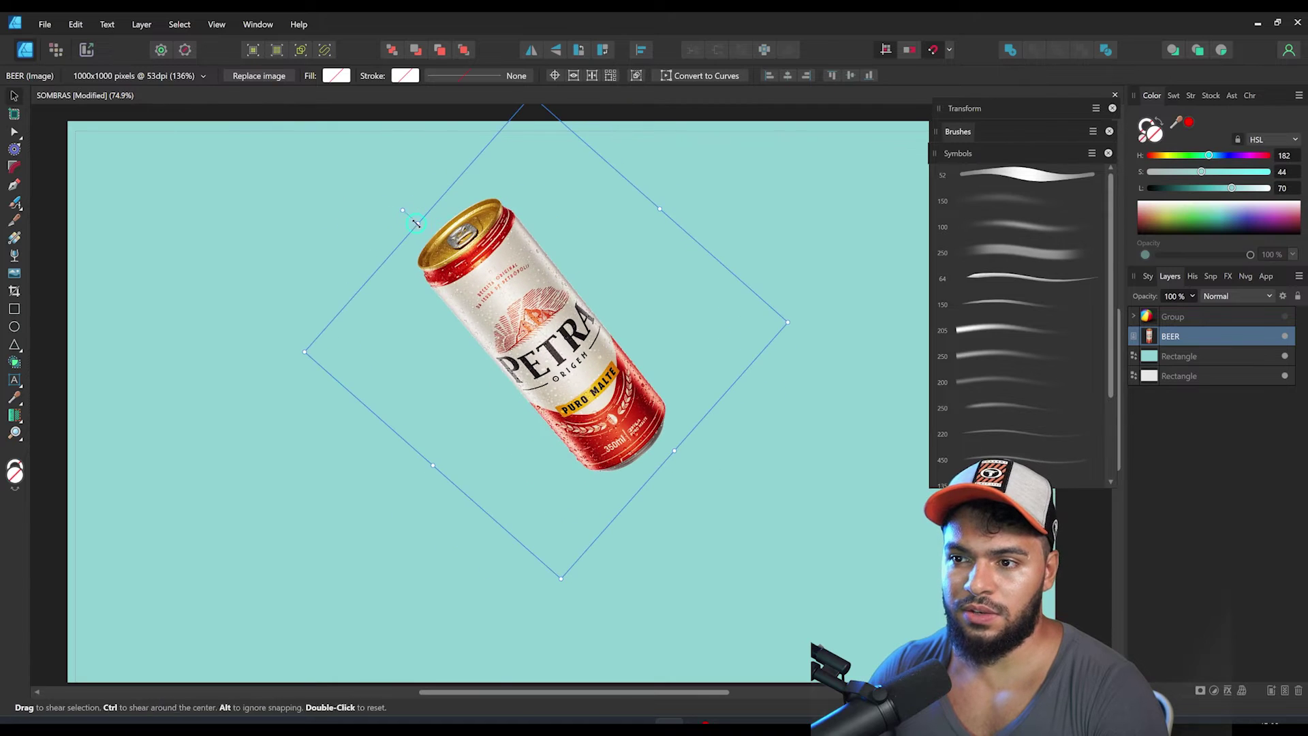
Draw a thin flat ellipse below the floating can, set its fill lightness to 16 and widen it slightly
{"action": "scroll", "coordinate": [785, 320], "scroll_direction": "up", "scroll_amount": 1}
{"action": "left_click", "coordinate": [14, 327]}
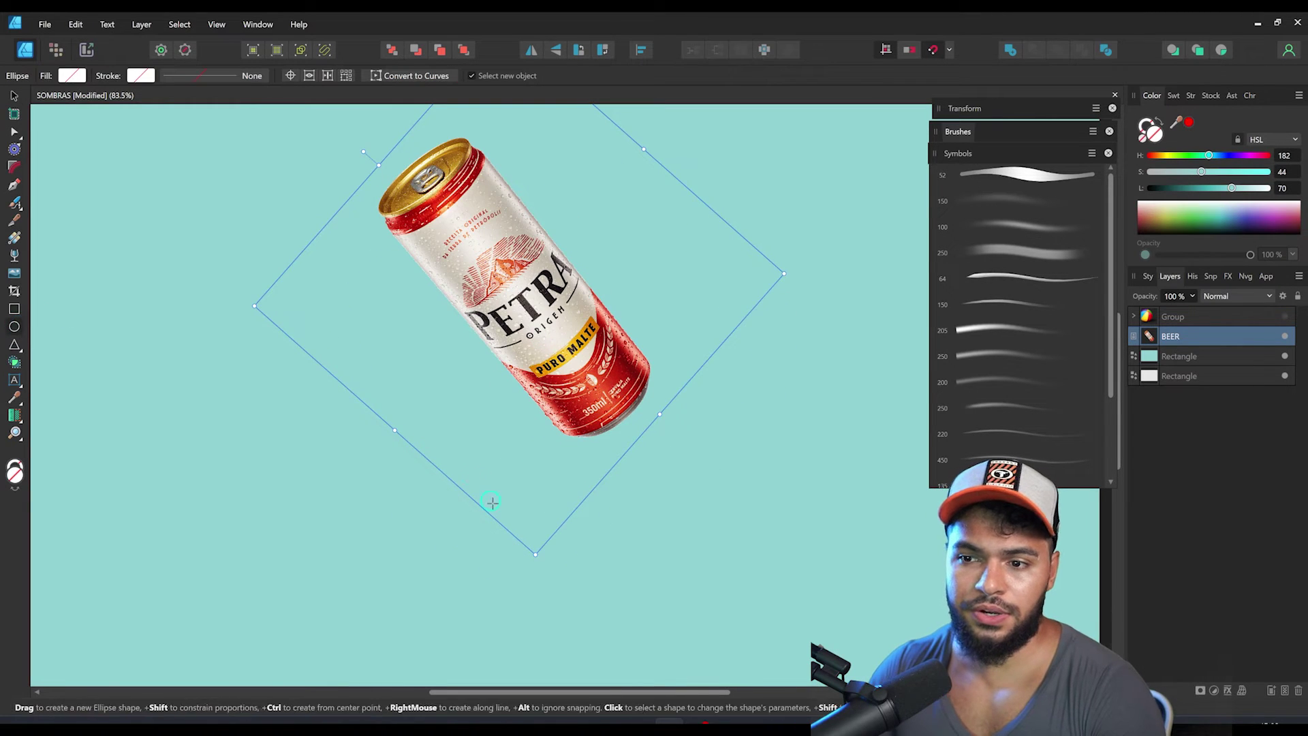
{"action": "left_click_drag", "start_coordinate": [483, 545], "coordinate": [642, 553]}
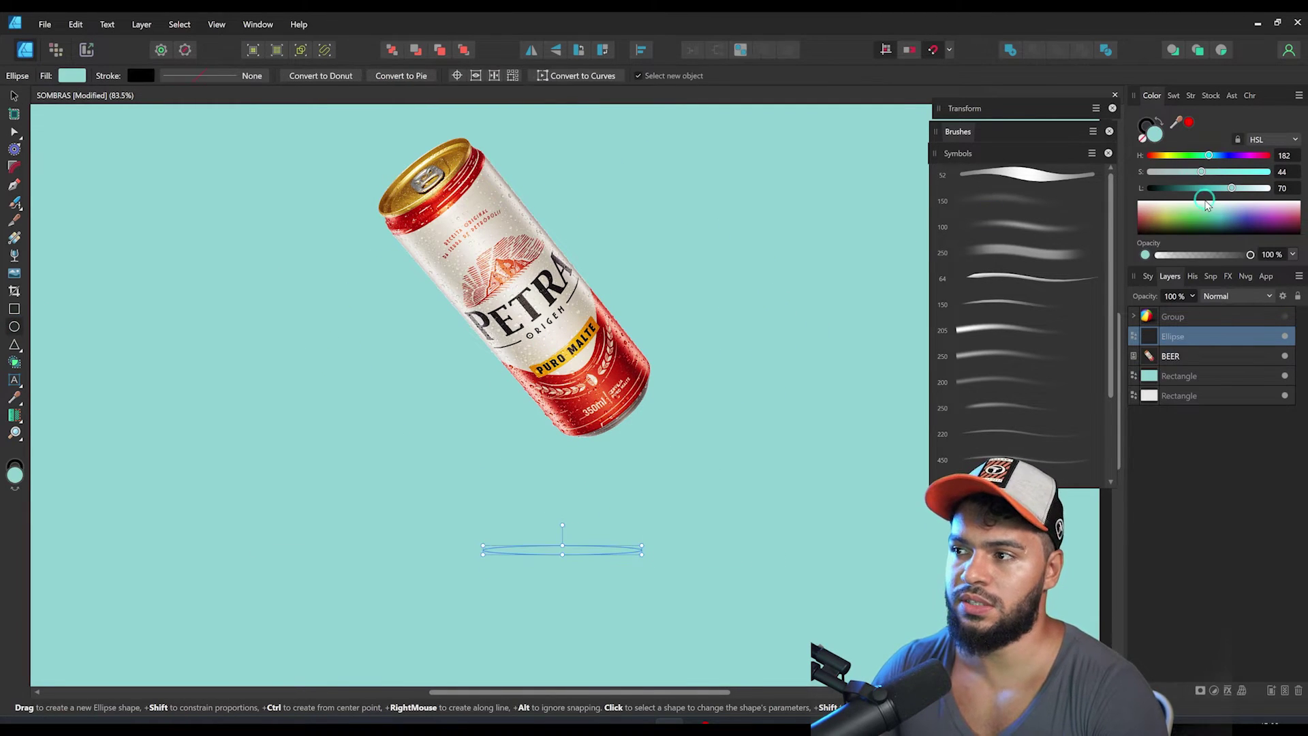
{"action": "left_click_drag", "start_coordinate": [1185, 195], "coordinate": [1172, 192]}
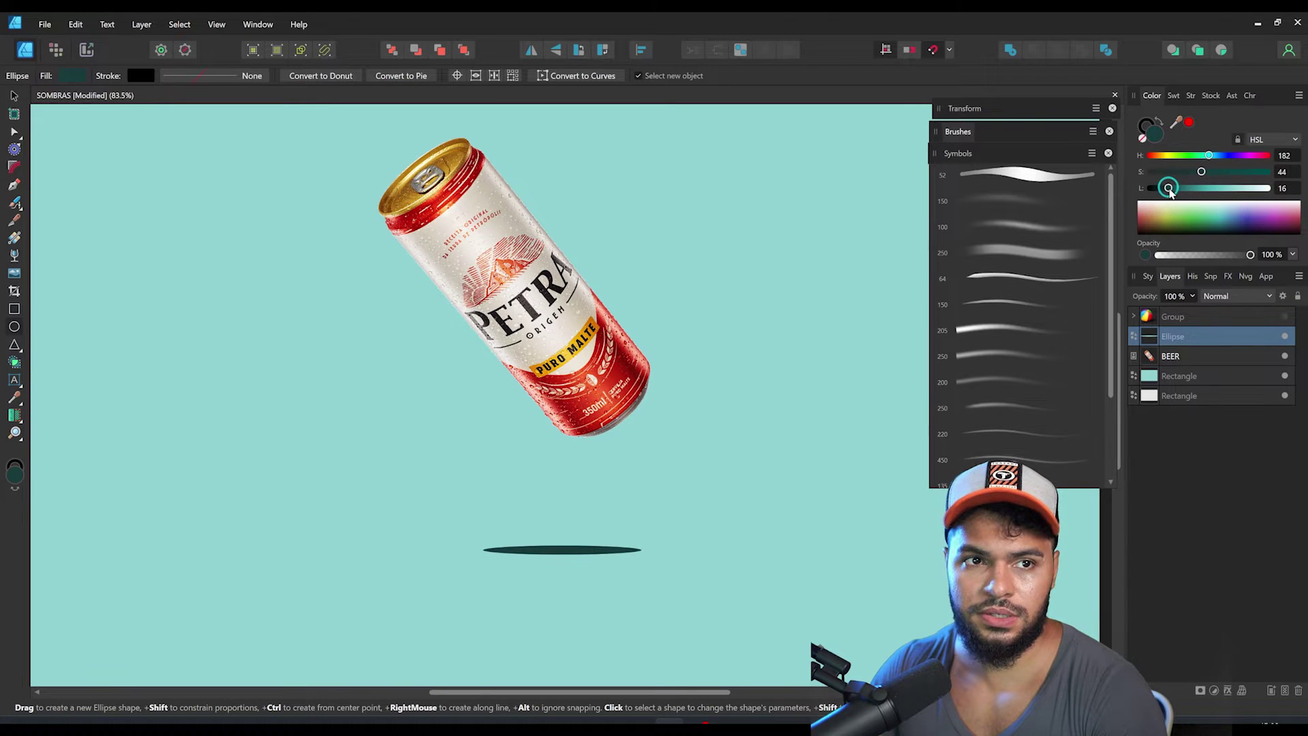
{"action": "left_click_drag", "start_coordinate": [642, 549], "coordinate": [673, 535]}
{"action": "left_click_drag", "start_coordinate": [653, 549], "coordinate": [598, 552]}
{"action": "key", "text": "ctrl+space"}
Apply a Gaussian Blur layer effect to the dark ellipse to soften it into a ground shadow
{"action": "left_click", "coordinate": [1229, 691]}
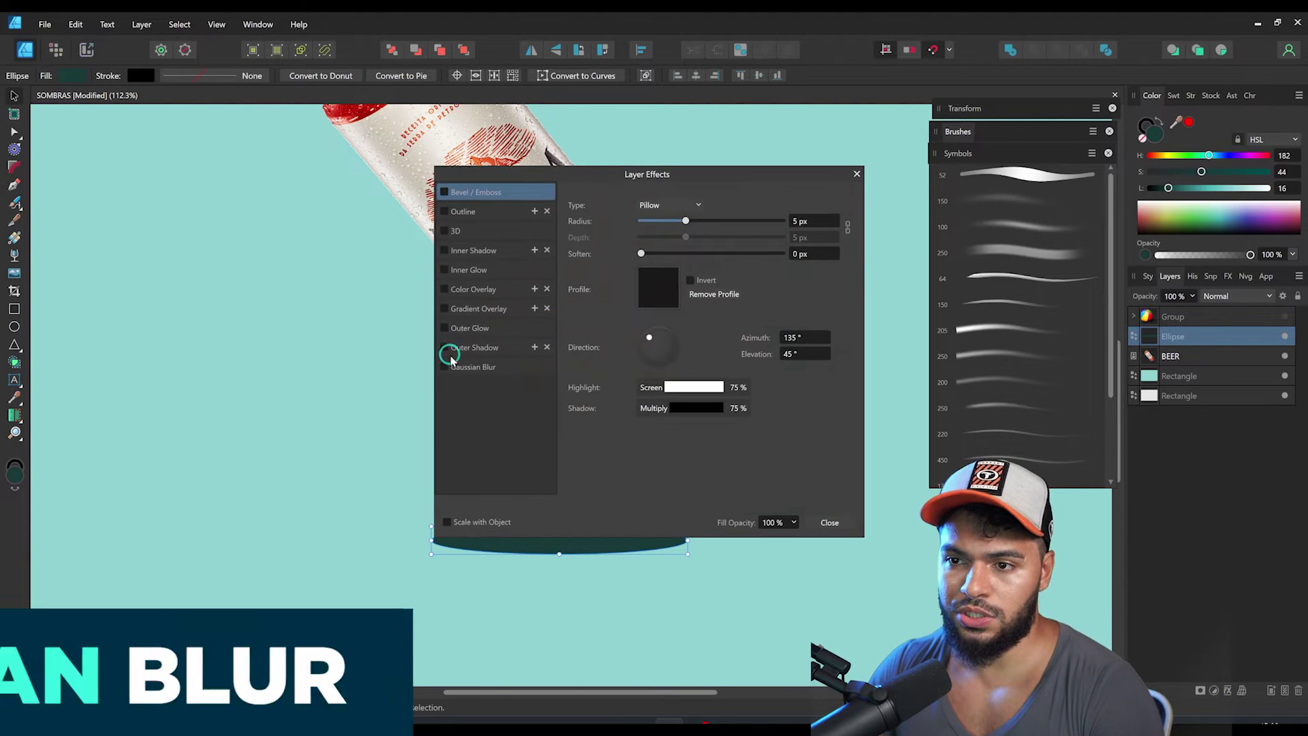
{"action": "left_click", "coordinate": [470, 369]}
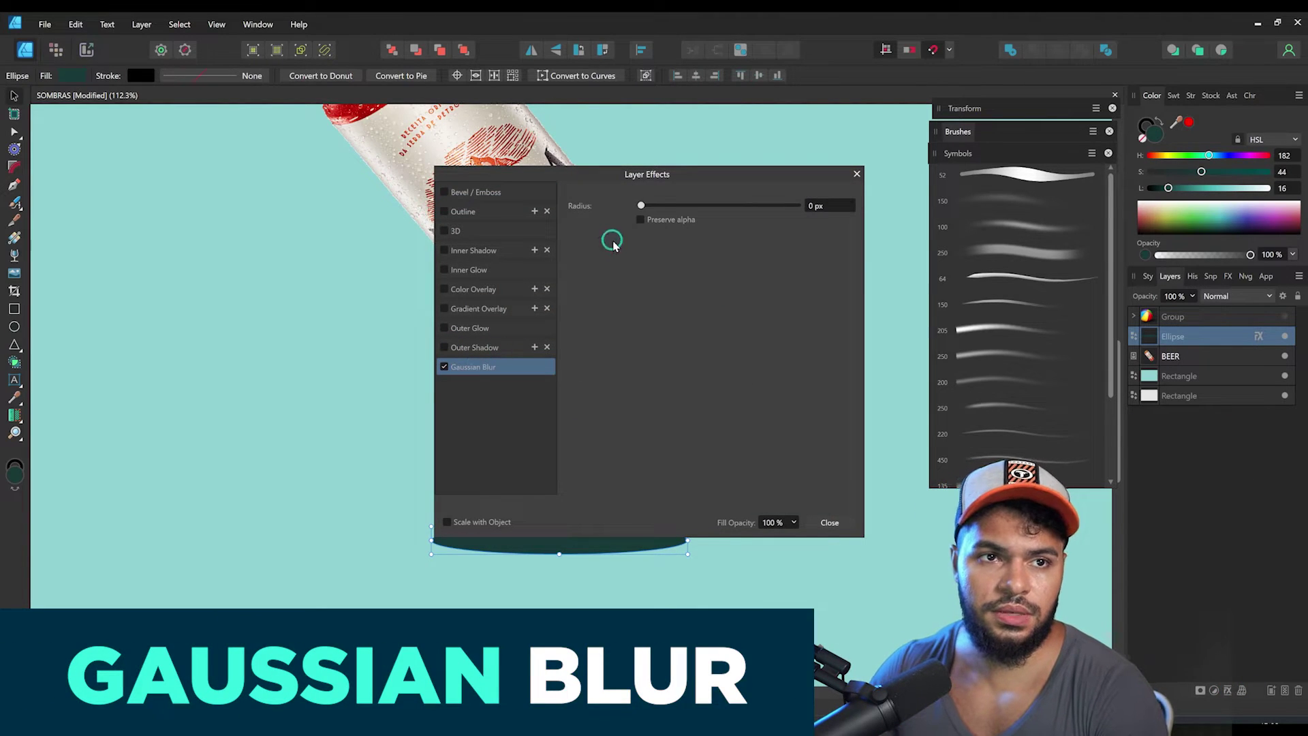
{"action": "left_click_drag", "start_coordinate": [683, 175], "coordinate": [956, 148]}
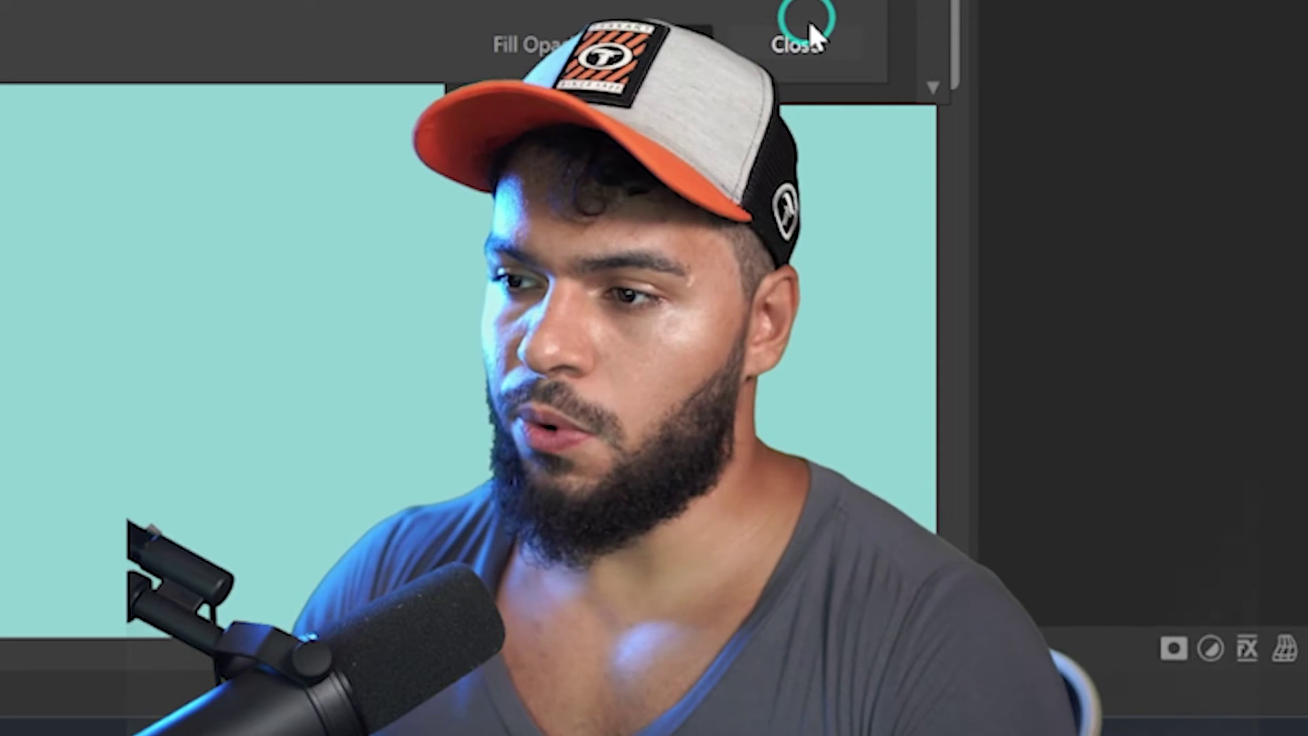
{"action": "left_click", "coordinate": [808, 33]}
{"action": "key", "text": "z"}
{"action": "left_click_drag", "start_coordinate": [703, 519], "coordinate": [638, 511]}
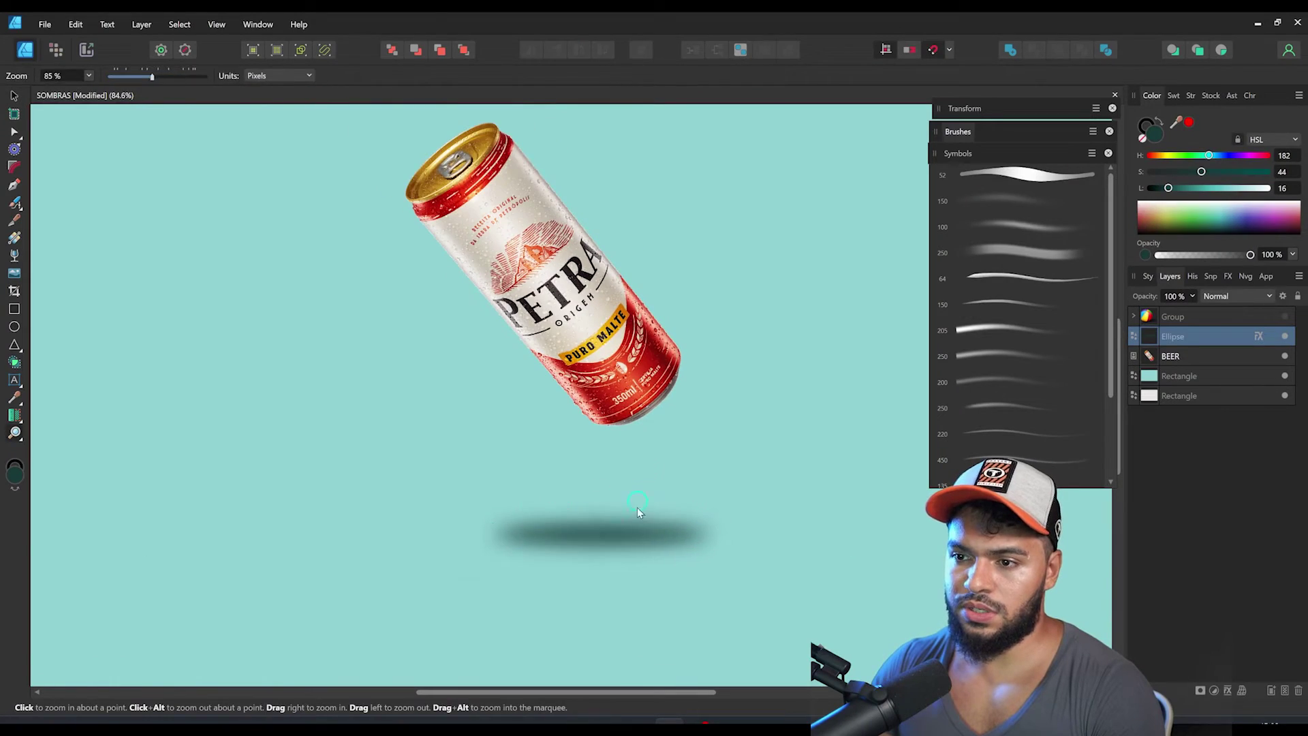
{"action": "key", "text": "ctrl+1"}
{"action": "key", "text": "n"}
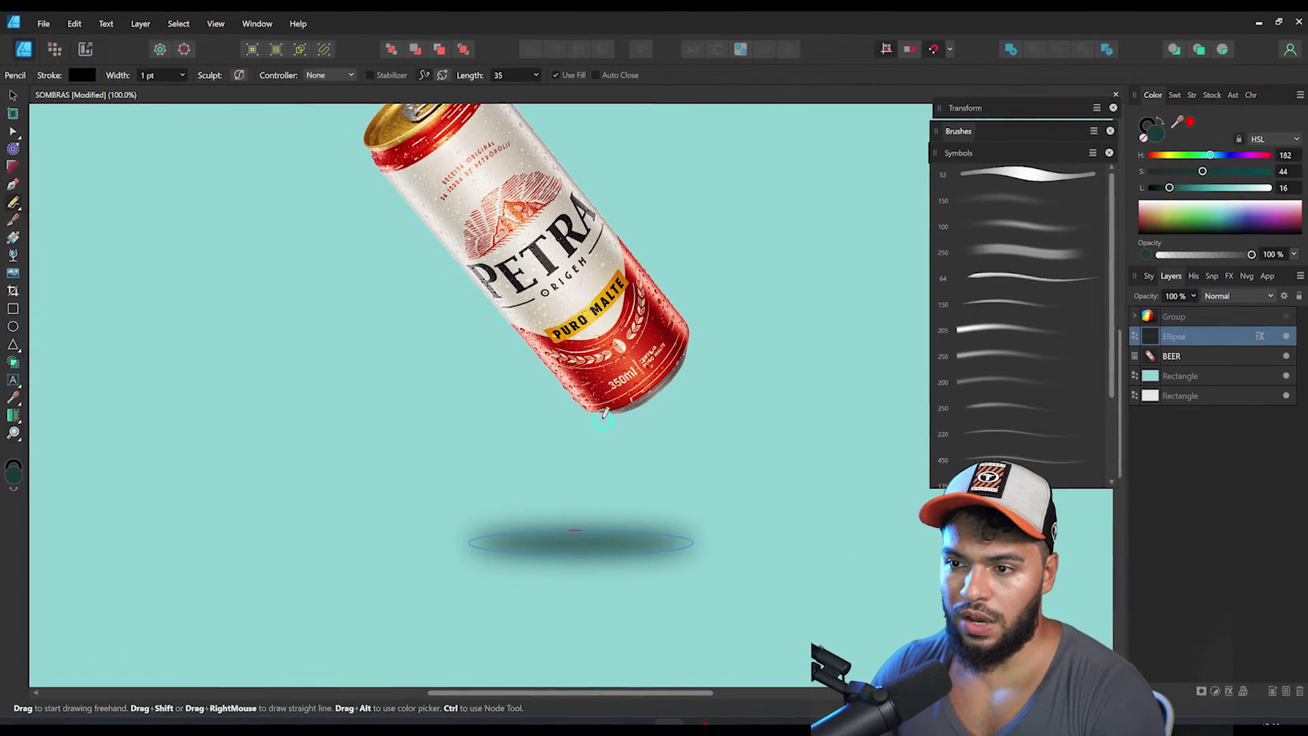
{"action": "left_click_drag", "start_coordinate": [604, 417], "coordinate": [600, 525]}
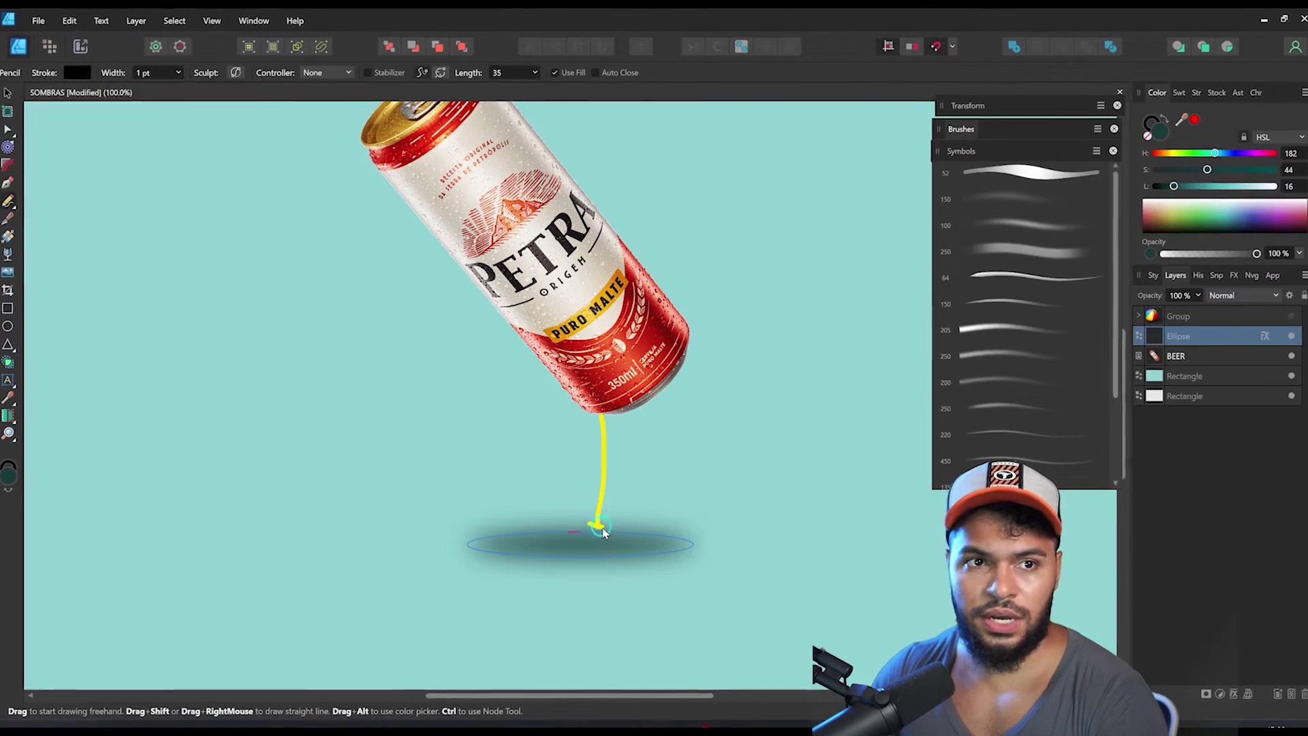
{"action": "left_click_drag", "start_coordinate": [364, 155], "coordinate": [346, 545]}
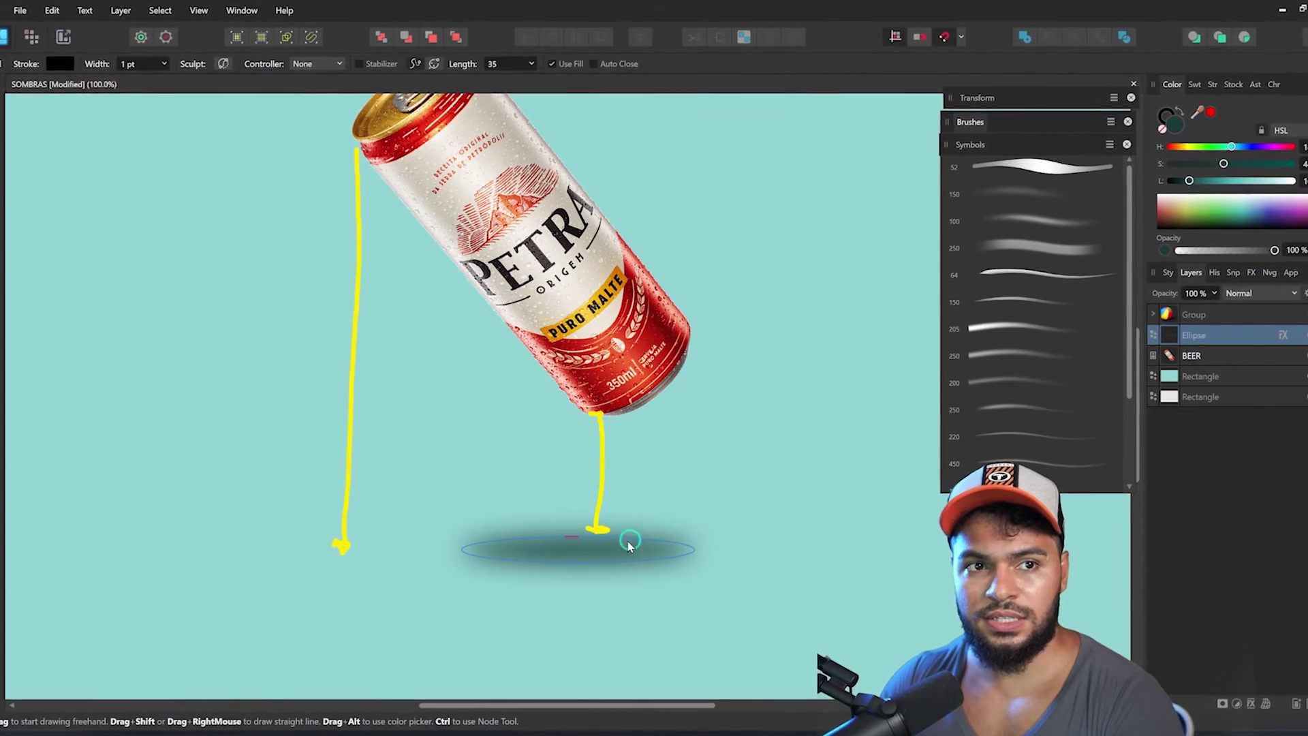
{"action": "mouse_move", "coordinate": [622, 541]}
{"action": "left_mouse_down"}
{"action": "mouse_move", "coordinate": [657, 541]}
{"action": "mouse_move", "coordinate": [634, 567]}
{"action": "left_mouse_up"}
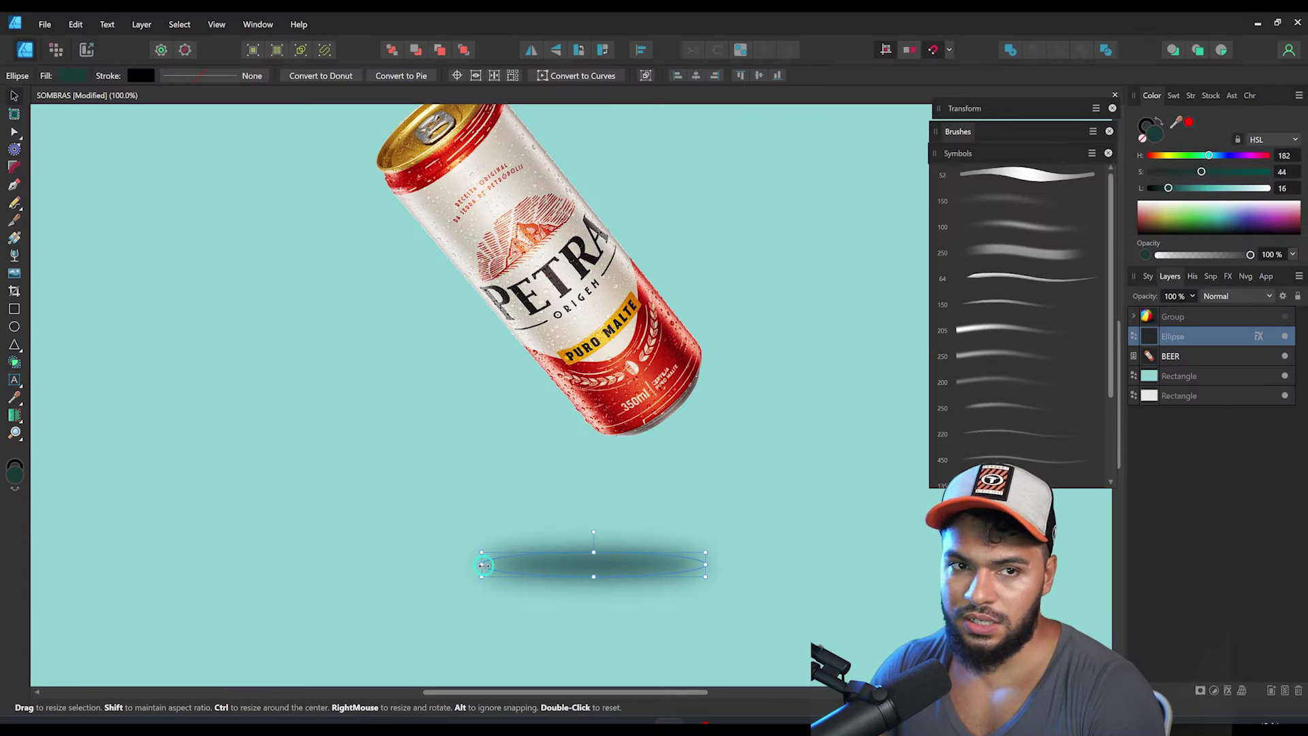
Stretch the blurred ellipse leftward until it reaches below the upper end of the tilted can
{"action": "left_click_drag", "start_coordinate": [484, 565], "coordinate": [344, 565]}
{"action": "key", "text": "z"}
{"action": "scroll", "coordinate": [538, 545], "scroll_direction": "down", "scroll_amount": 2}
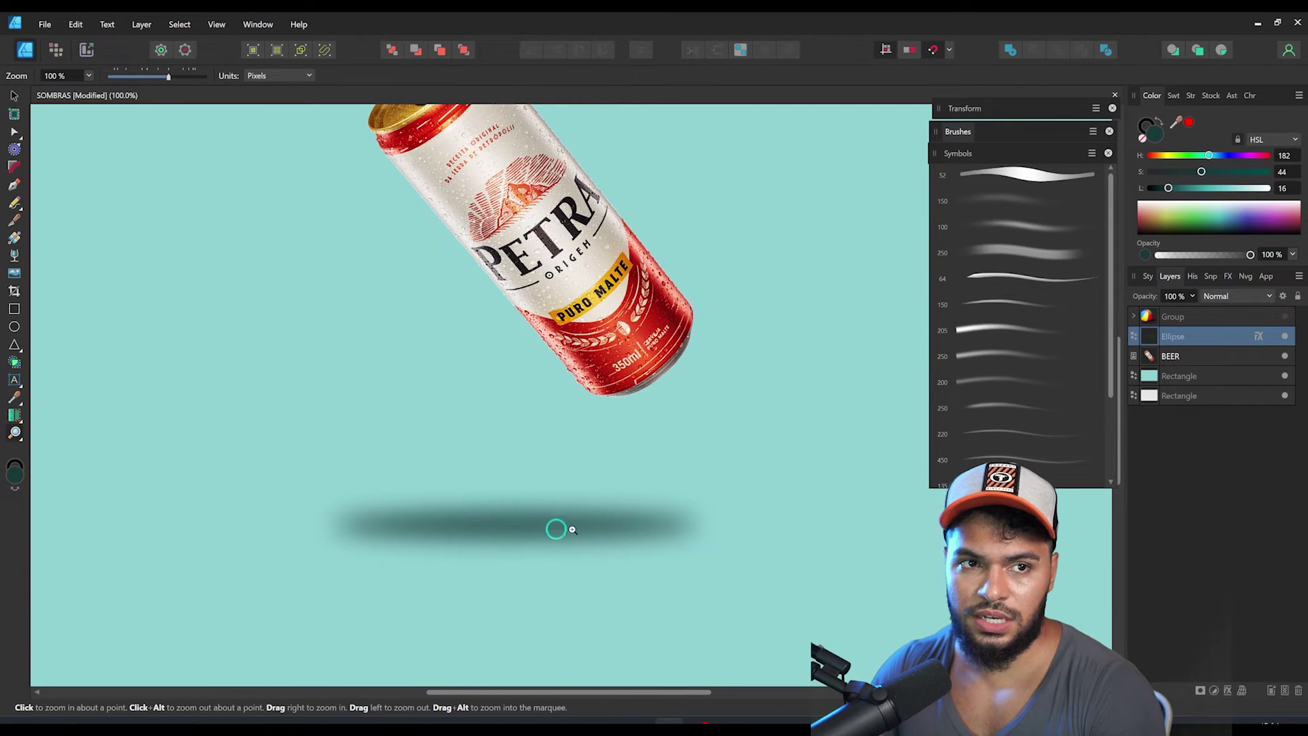
Fade the blurred ellipse toward its left end with a linear transparency gradient, keeping the right end solid
{"action": "key", "text": "v"}
{"action": "key", "text": "z"}
{"action": "left_click_drag", "start_coordinate": [559, 524], "coordinate": [617, 524]}
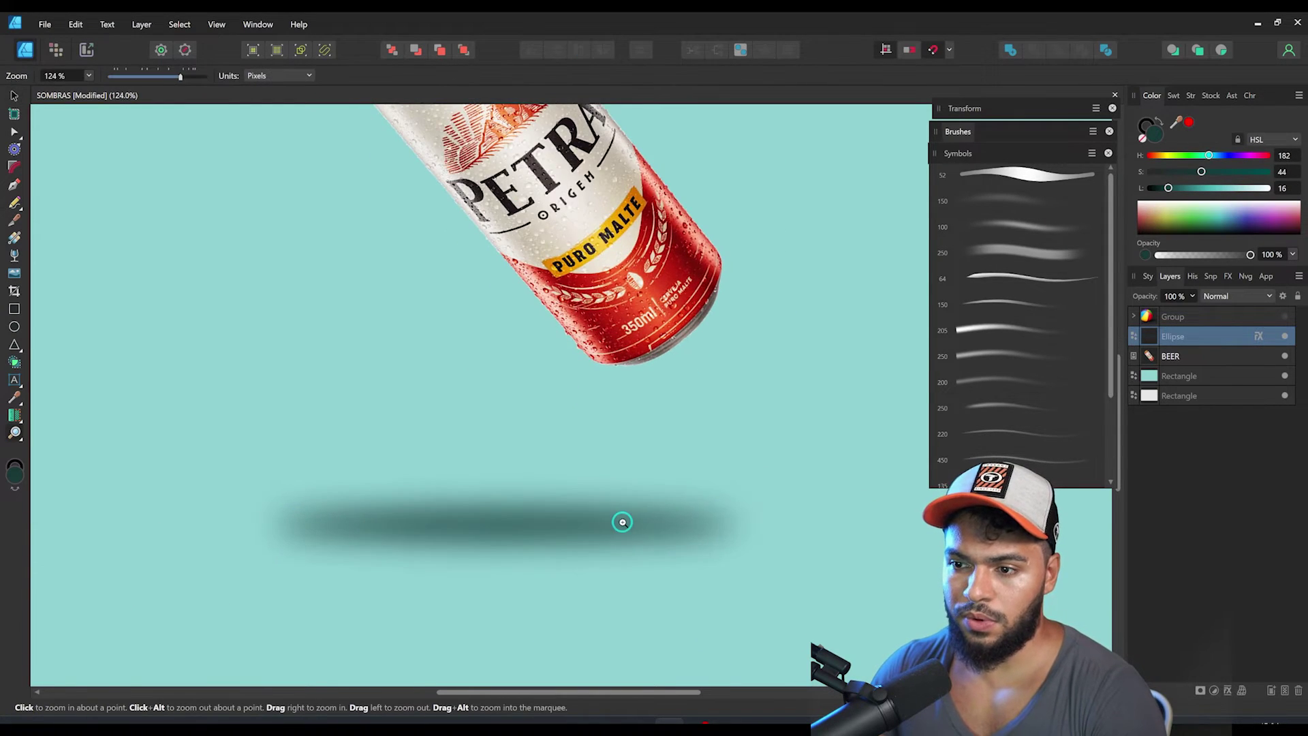
{"action": "key", "text": "y"}
{"action": "left_click_drag", "start_coordinate": [723, 528], "coordinate": [272, 506]}
{"action": "key", "text": "z"}
{"action": "scroll", "coordinate": [186, 543], "scroll_direction": "down", "scroll_amount": 3}
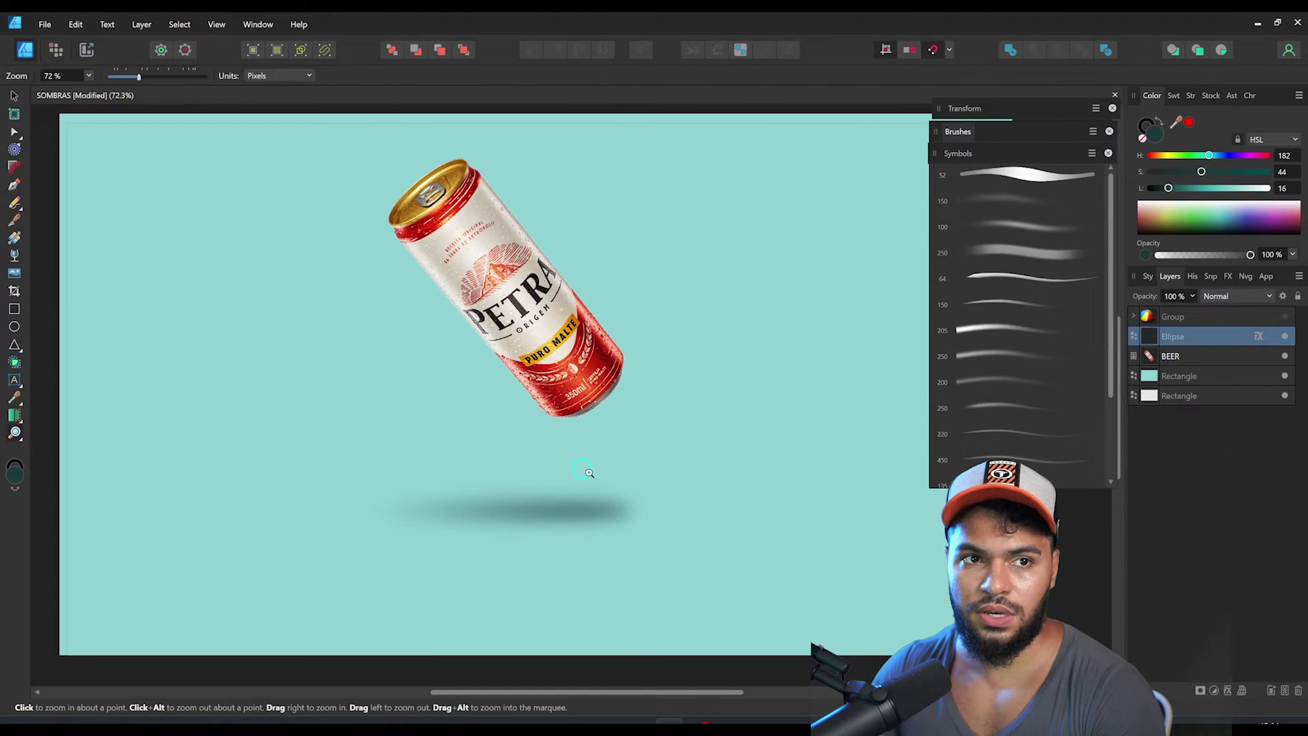
Move the faded ellipse slightly up so that the shadow sits closer to the can
{"action": "scroll", "coordinate": [584, 468], "scroll_direction": "up", "scroll_amount": 1}
{"action": "key", "text": "v"}
{"action": "mouse_move", "coordinate": [637, 525]}
{"action": "left_mouse_down"}
{"action": "mouse_move", "coordinate": [587, 480]}
{"action": "mouse_move", "coordinate": [635, 522]}
{"action": "mouse_move", "coordinate": [636, 511]}
{"action": "left_mouse_up"}
{"action": "key", "text": "z"}
{"action": "left_click", "coordinate": [581, 486]}
{"action": "key", "text": "v"}
{"action": "key", "text": "space"}
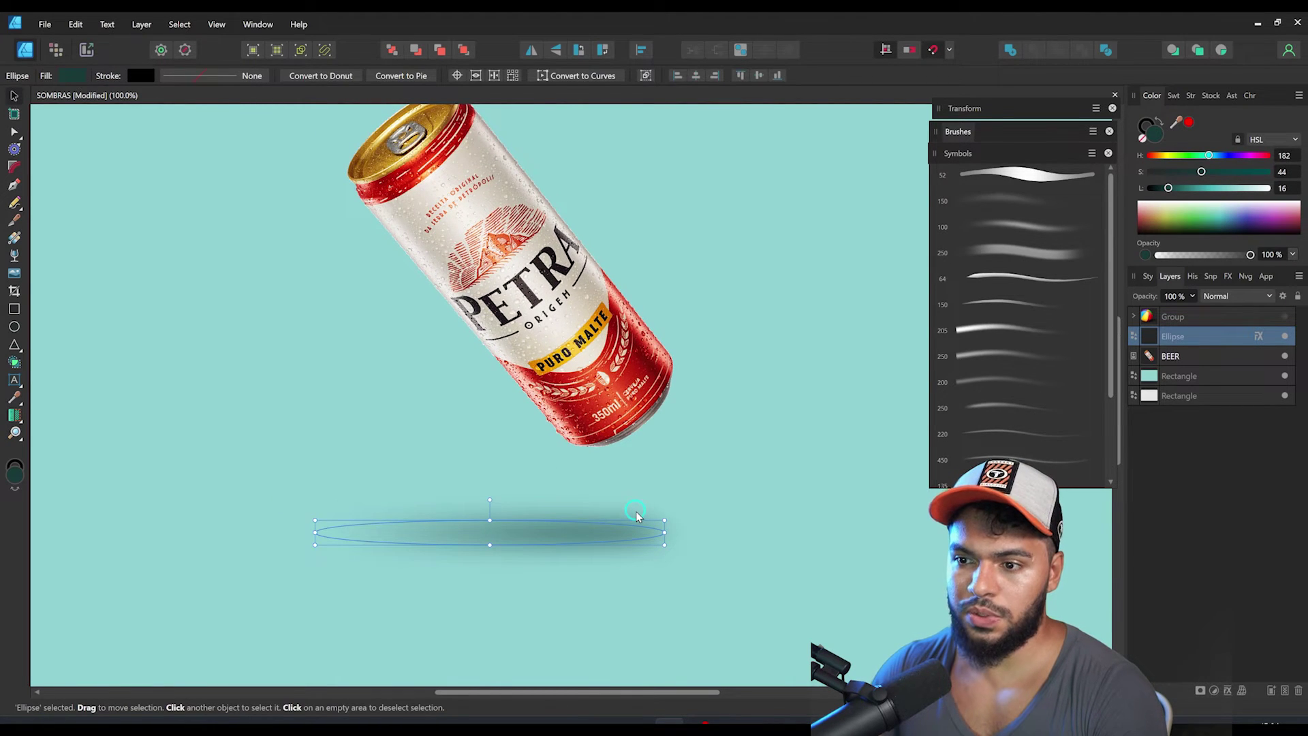
Duplicate the shadow ellipse, shorten the copy from its left end and set its Gaussian Blur radius to 12.2 px
{"action": "key", "text": "ctrl+j"}
{"action": "left_click_drag", "start_coordinate": [332, 534], "coordinate": [460, 532]}
{"action": "left_click", "coordinate": [1227, 691]}
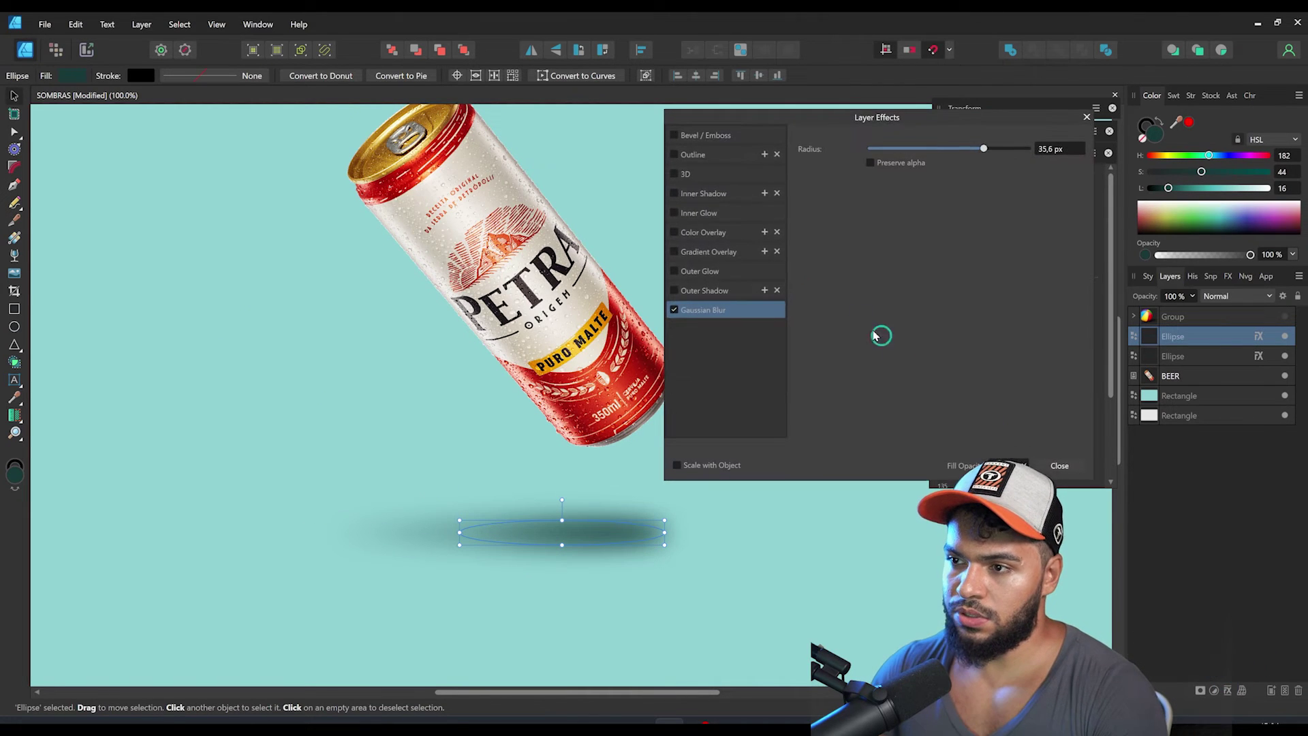
{"action": "left_click_drag", "start_coordinate": [858, 118], "coordinate": [903, 93]}
{"action": "left_click_drag", "start_coordinate": [1028, 123], "coordinate": [992, 125]}
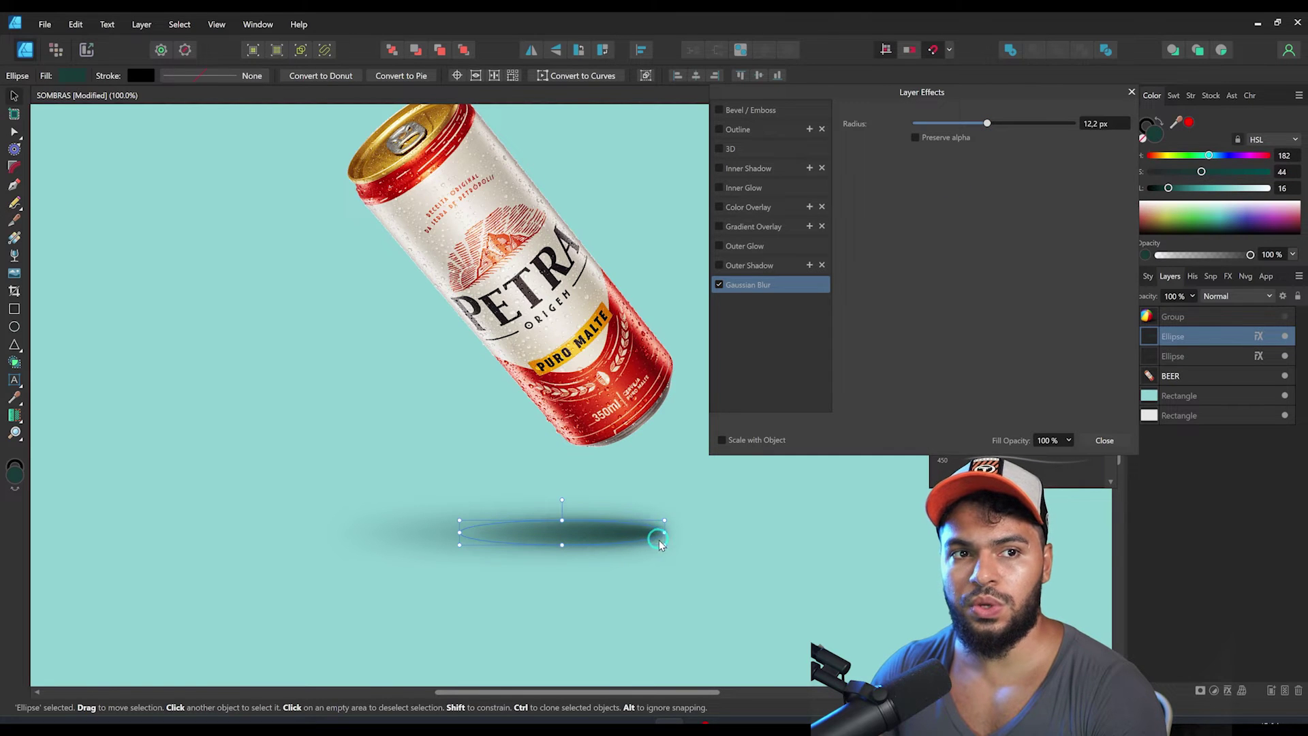
{"action": "left_click", "coordinate": [1105, 440]}
Examine the layered shadow up close, comparing it with the wider ellipse hidden and shown
{"action": "key", "text": "ctrl+space"}
{"action": "left_click_drag", "start_coordinate": [650, 457], "coordinate": [805, 455]}
{"action": "left_click_drag", "start_coordinate": [582, 398], "coordinate": [604, 525]}
{"action": "scroll", "coordinate": [665, 593], "scroll_direction": "down", "scroll_amount": 4}
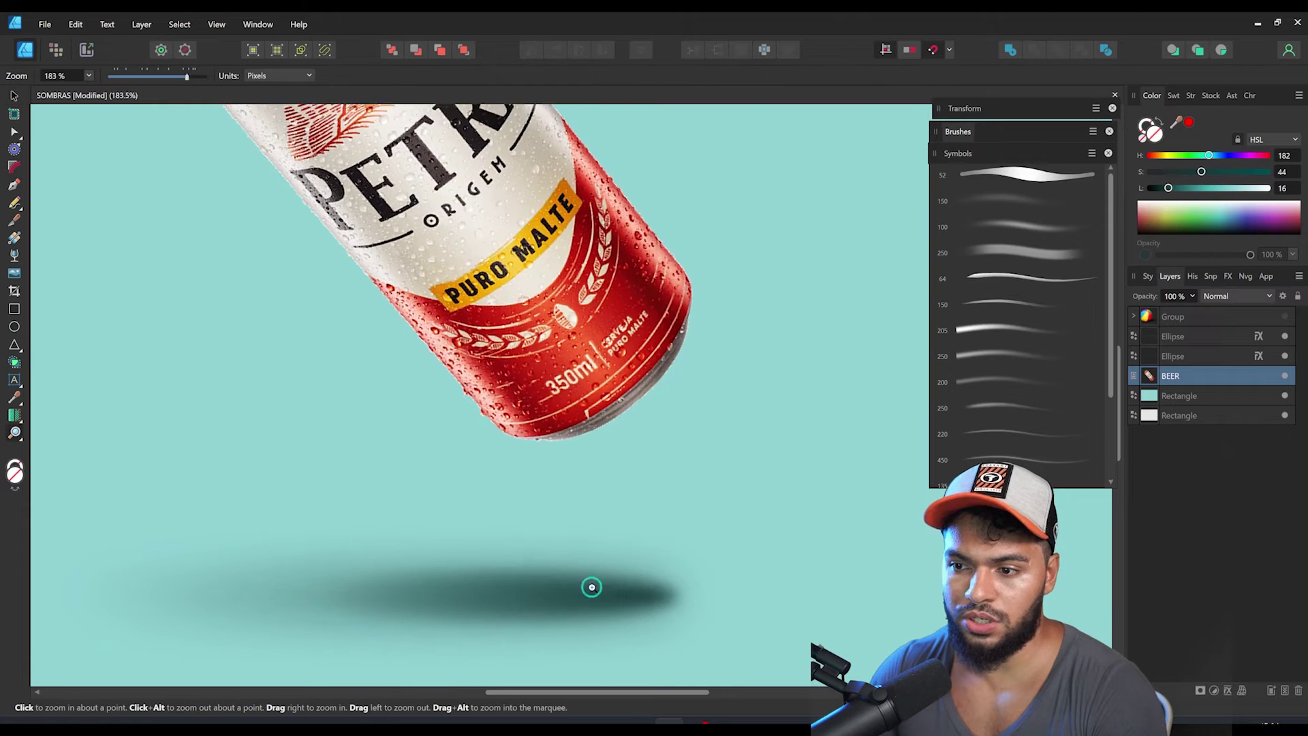
{"action": "left_click", "coordinate": [605, 504]}
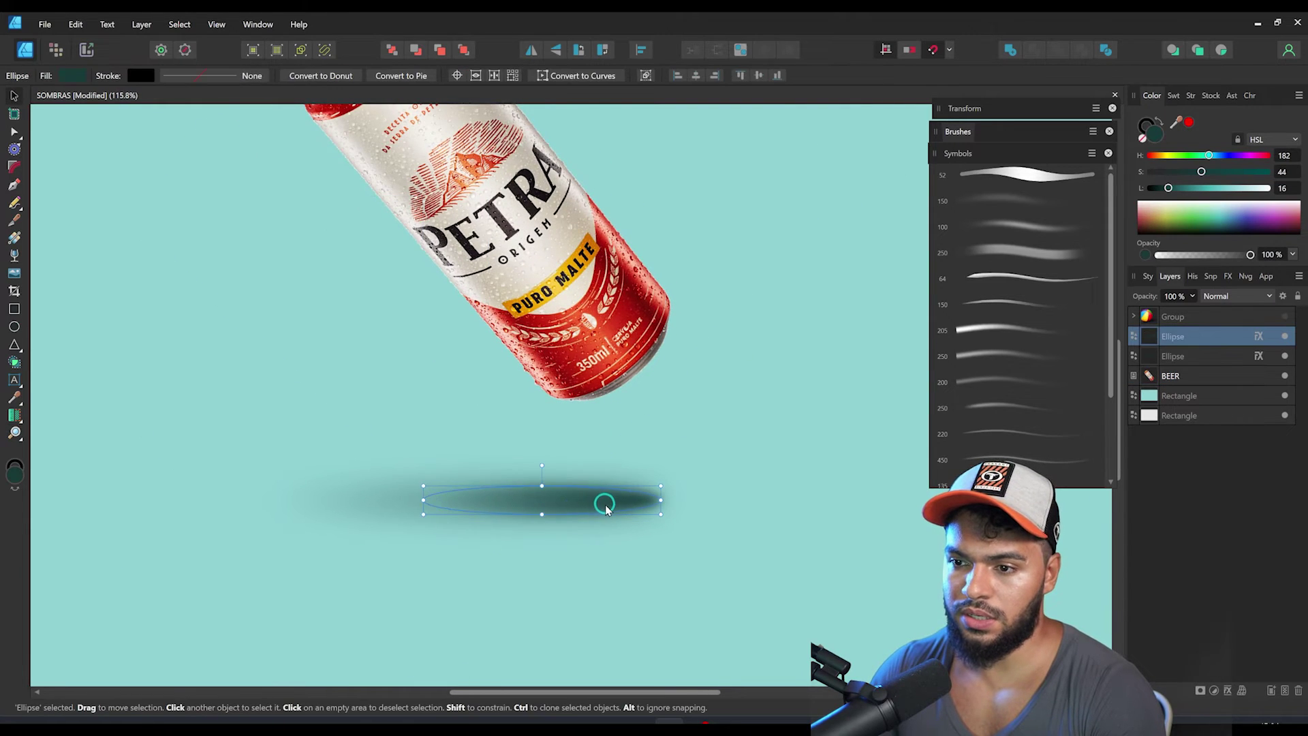
{"action": "key", "text": "z"}
{"action": "scroll", "coordinate": [604, 502], "scroll_direction": "up", "scroll_amount": 3}
{"action": "scroll", "coordinate": [589, 499], "scroll_direction": "up", "scroll_amount": 1}
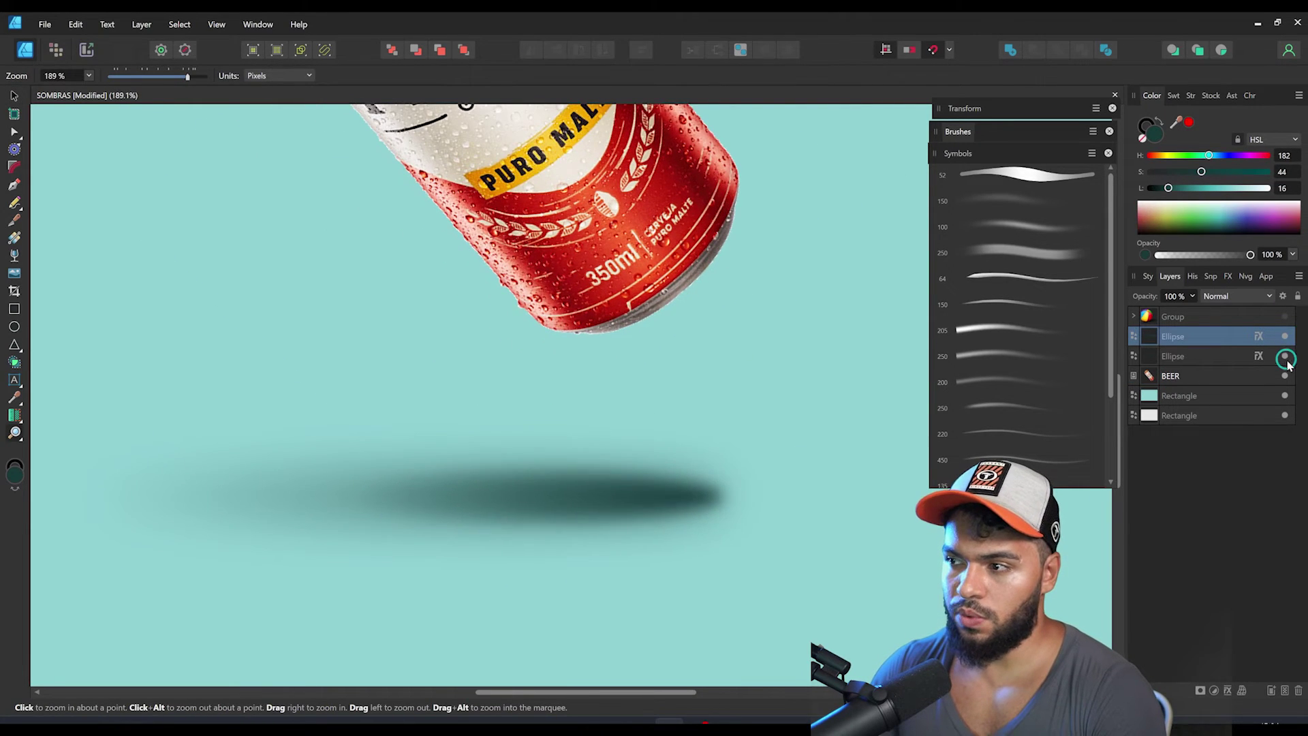
{"action": "left_click", "coordinate": [1285, 356]}
{"action": "left_click", "coordinate": [1285, 357]}
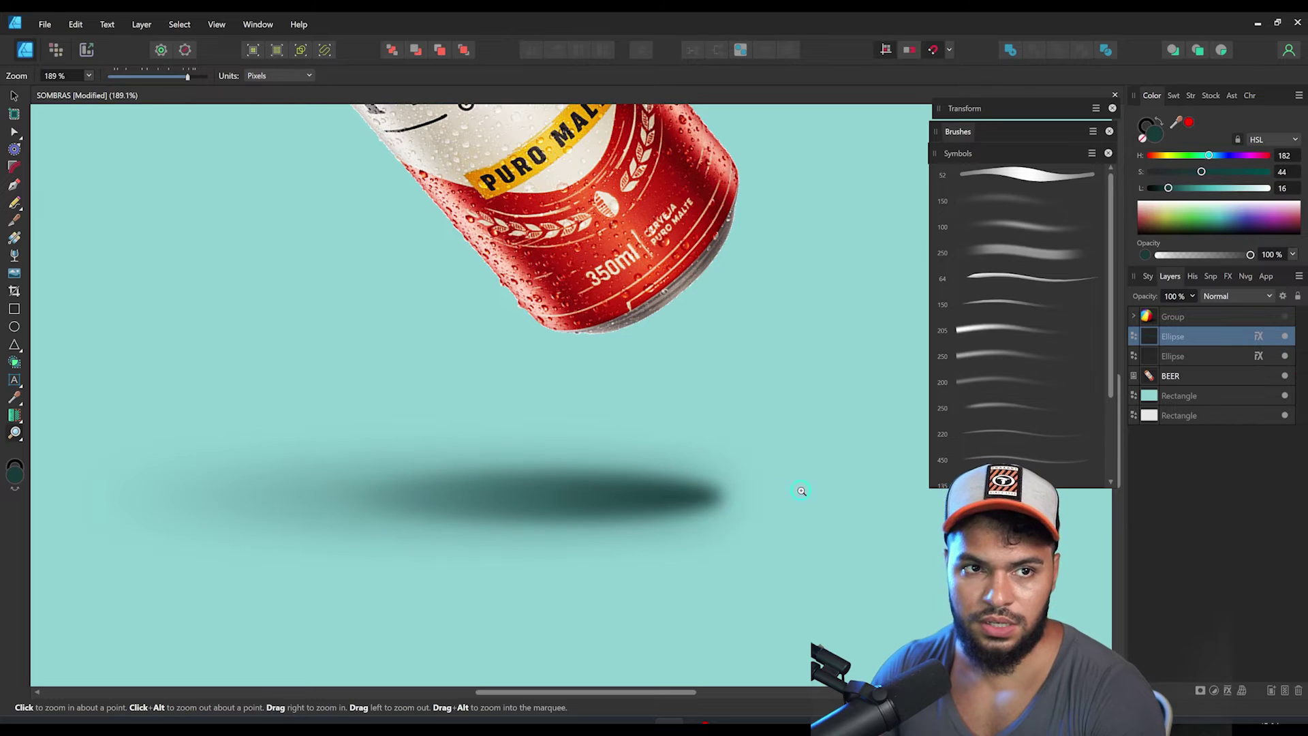
Duplicate the wider, lower ellipse and set the copy's Gaussian Blur radius to 3.8 px
{"action": "left_click", "coordinate": [1210, 355]}
{"action": "key", "text": "y"}
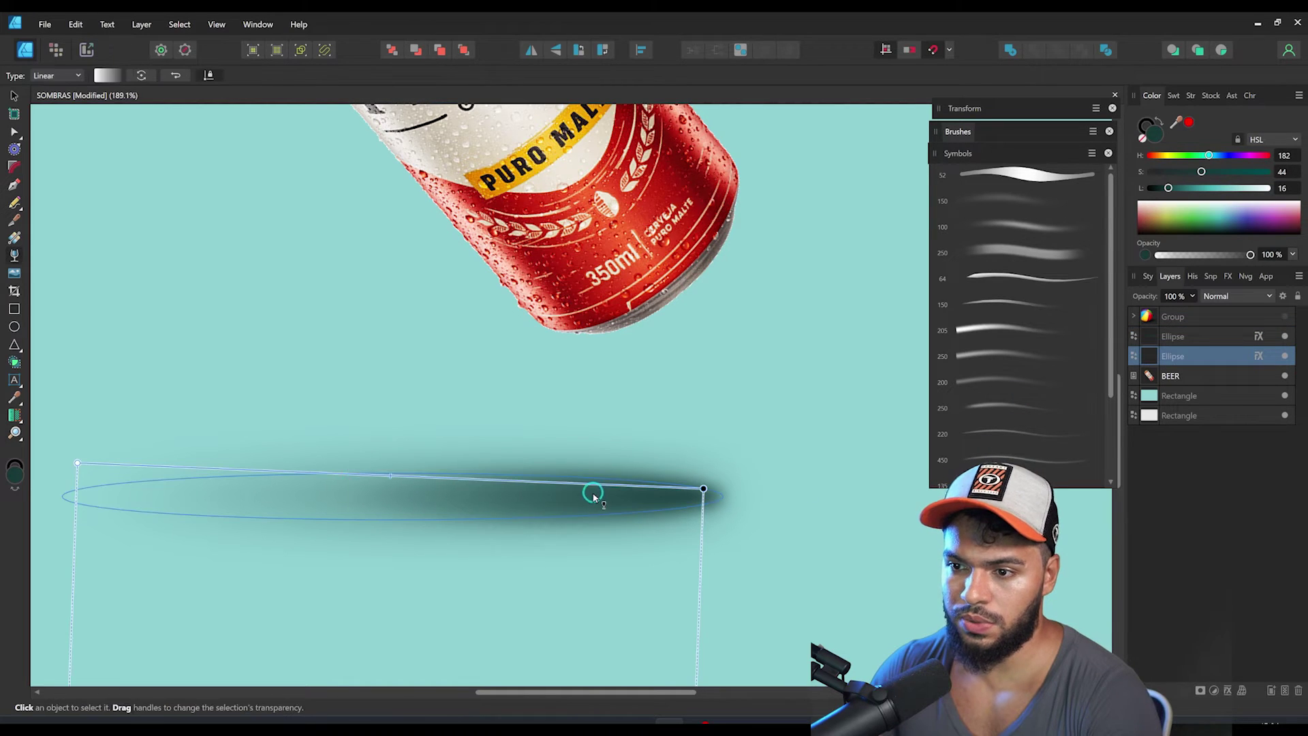
{"action": "left_click", "coordinate": [391, 477]}
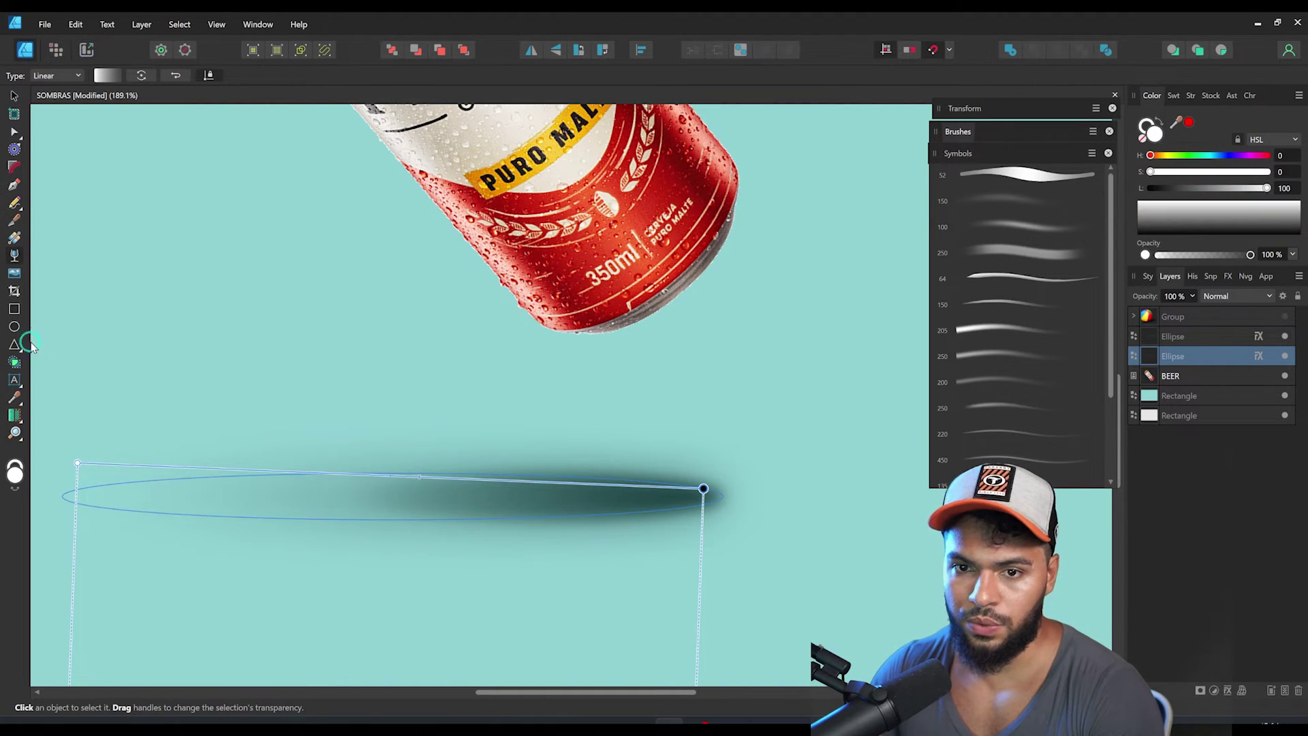
{"action": "key", "text": "v"}
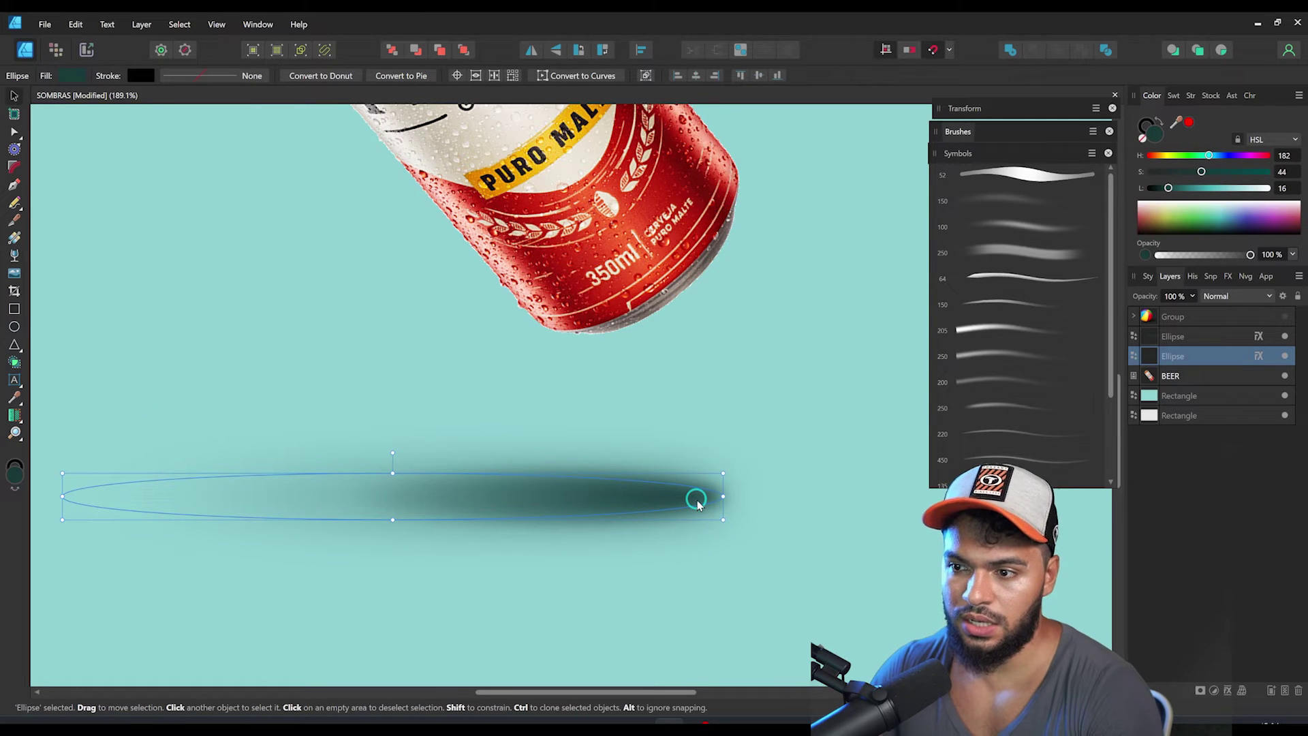
{"action": "key", "text": "ctrl+j"}
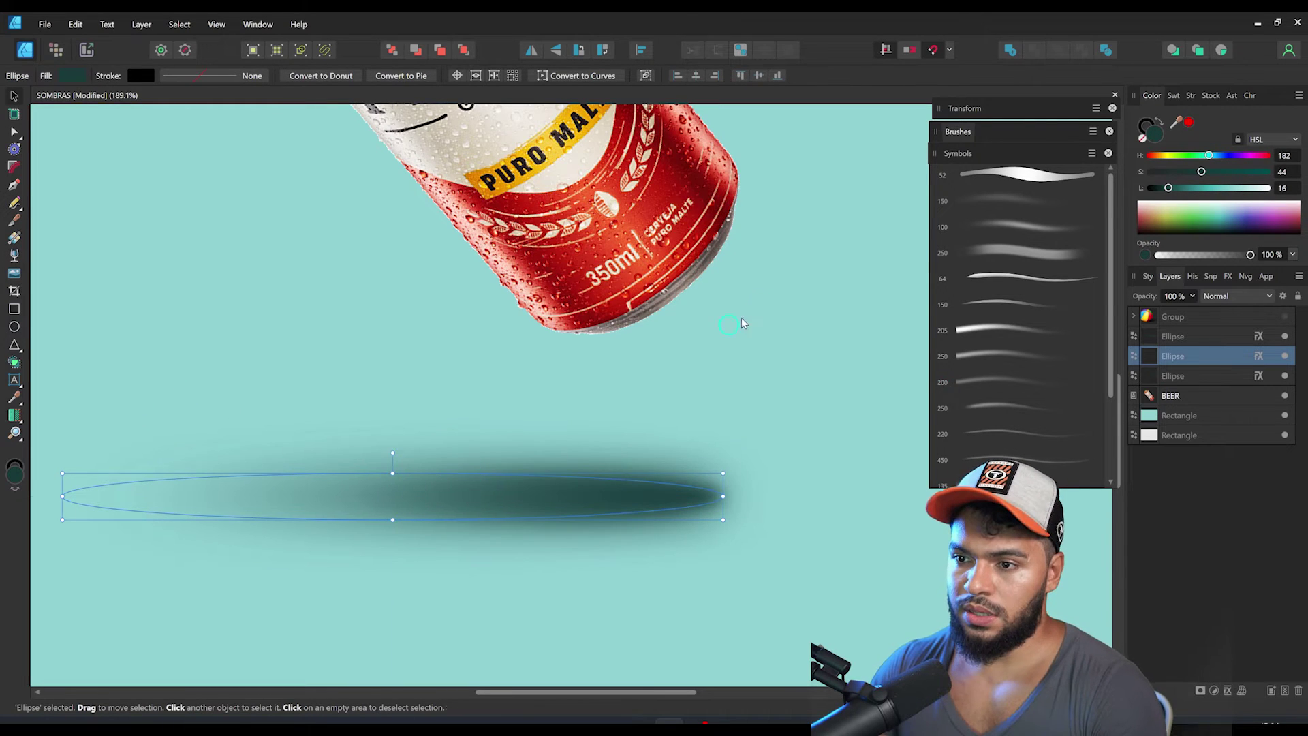
{"action": "left_click", "coordinate": [1258, 356]}
{"action": "left_click", "coordinate": [969, 124]}
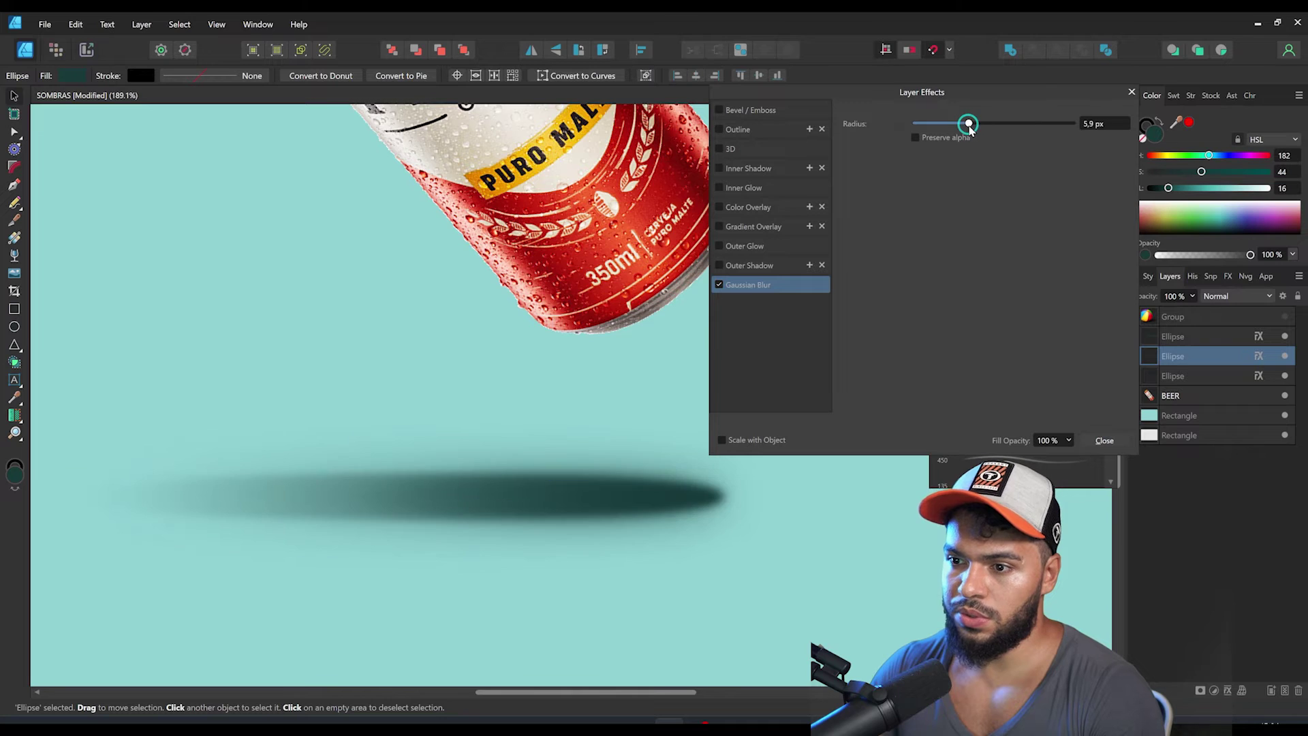
{"action": "left_click_drag", "start_coordinate": [962, 128], "coordinate": [962, 127]}
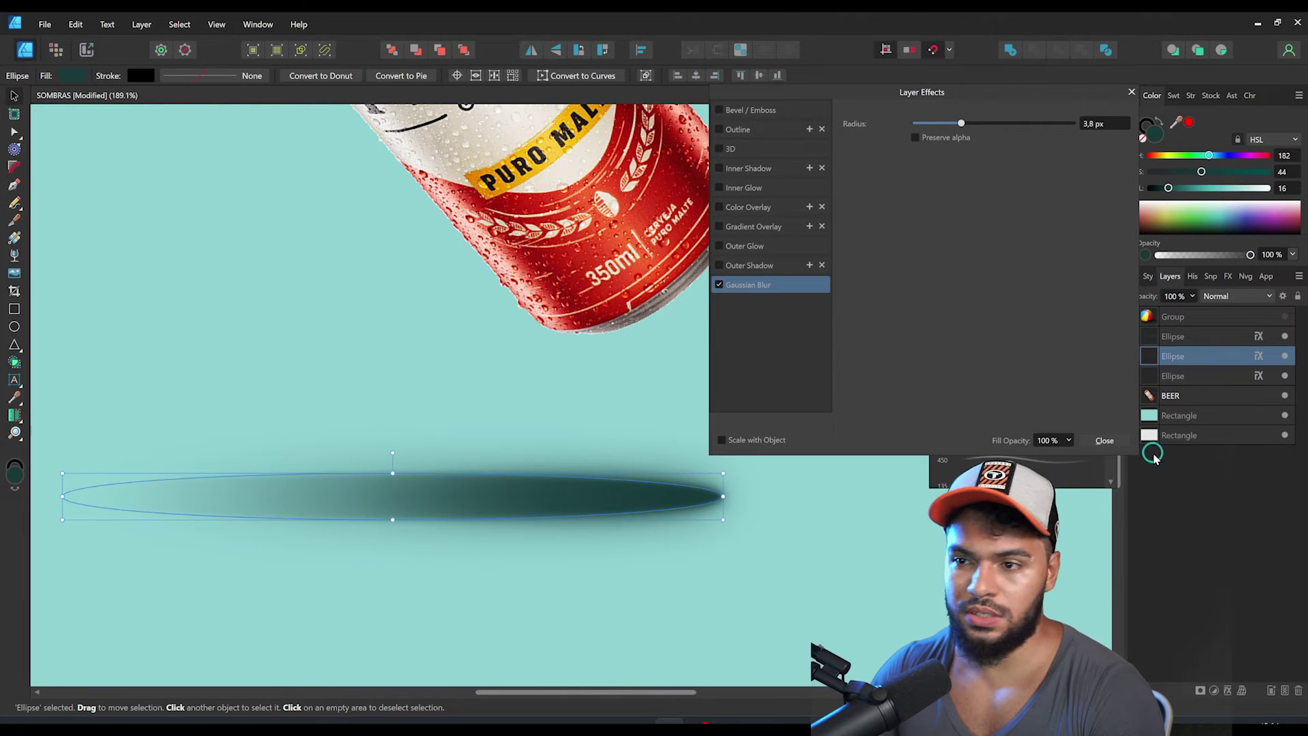
{"action": "left_click", "coordinate": [1107, 441]}
Shorten the sharper copy's transparency gradient from the left so that only its right end stays dark
{"action": "key", "text": "g"}
{"action": "left_click_drag", "start_coordinate": [79, 462], "coordinate": [470, 460]}
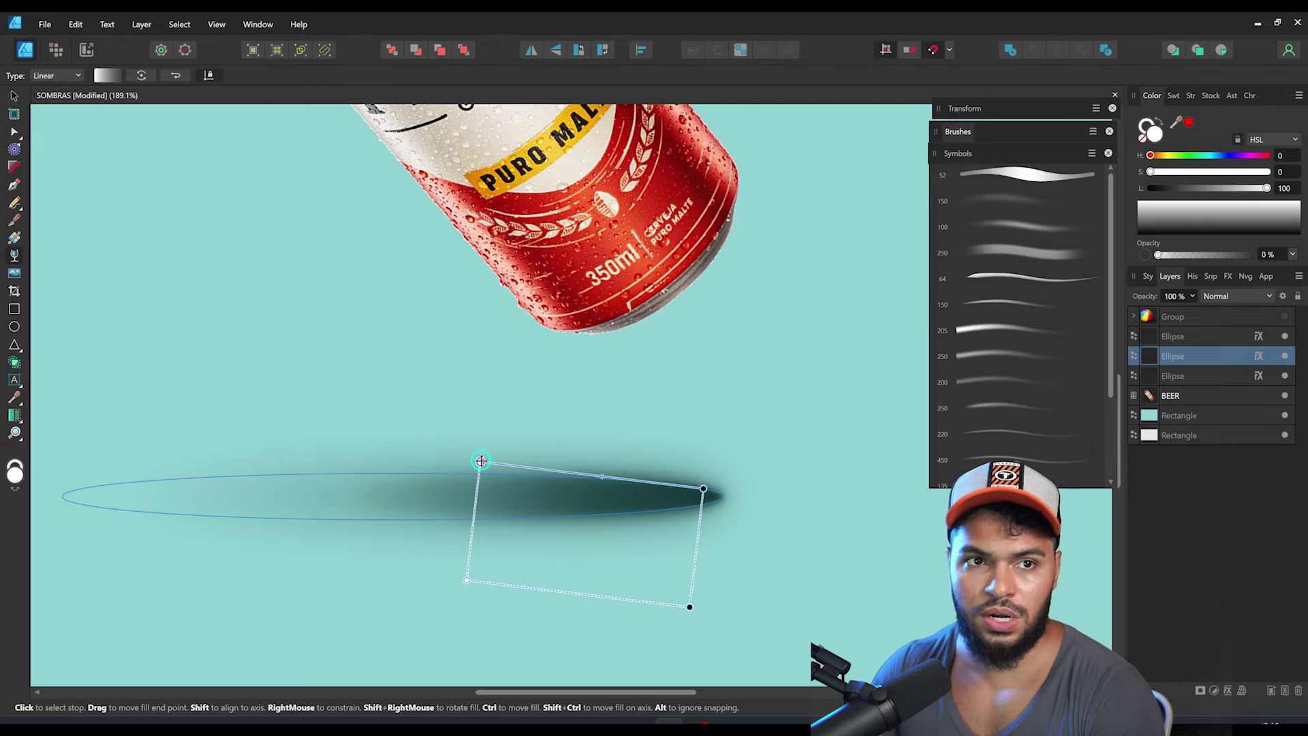
{"action": "key", "text": "z"}
{"action": "left_click_drag", "start_coordinate": [545, 488], "coordinate": [443, 490]}
{"action": "left_click_drag", "start_coordinate": [624, 491], "coordinate": [575, 495]}
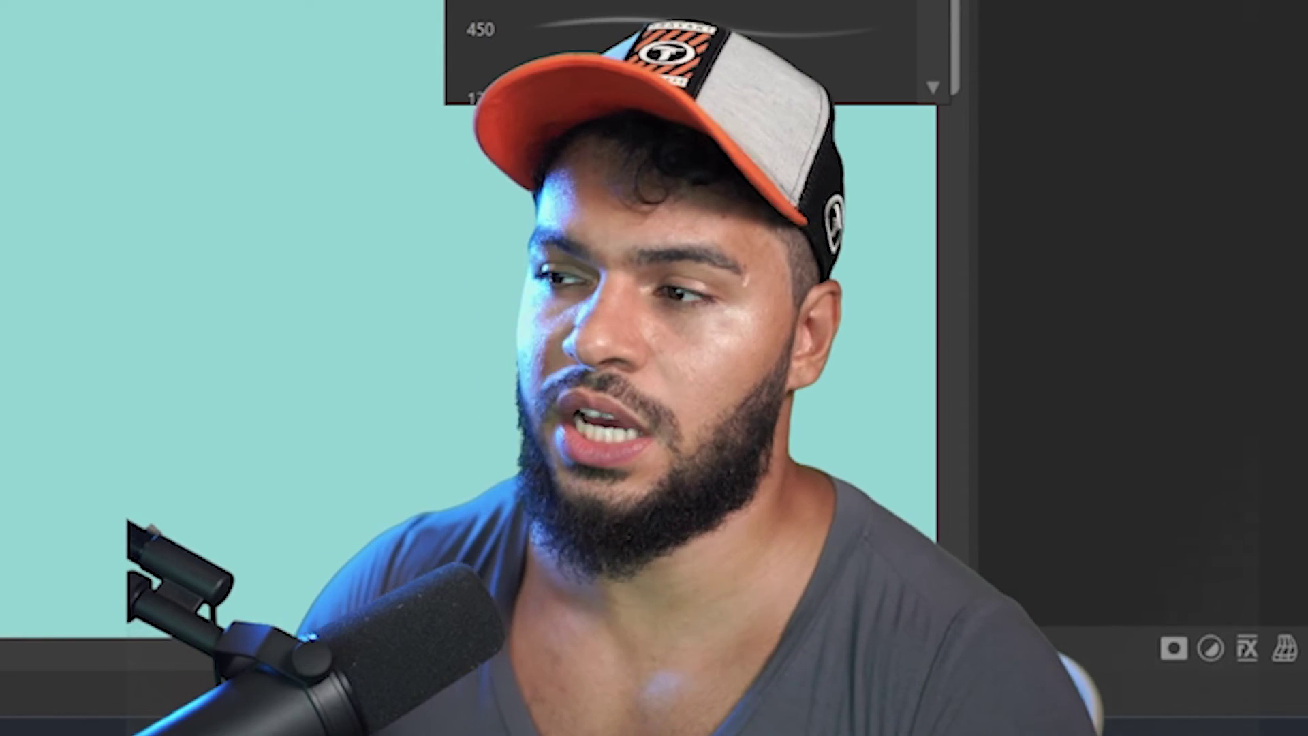
Group the three shadow ellipses
{"action": "left_click", "coordinate": [1173, 376], "text": "shift"}
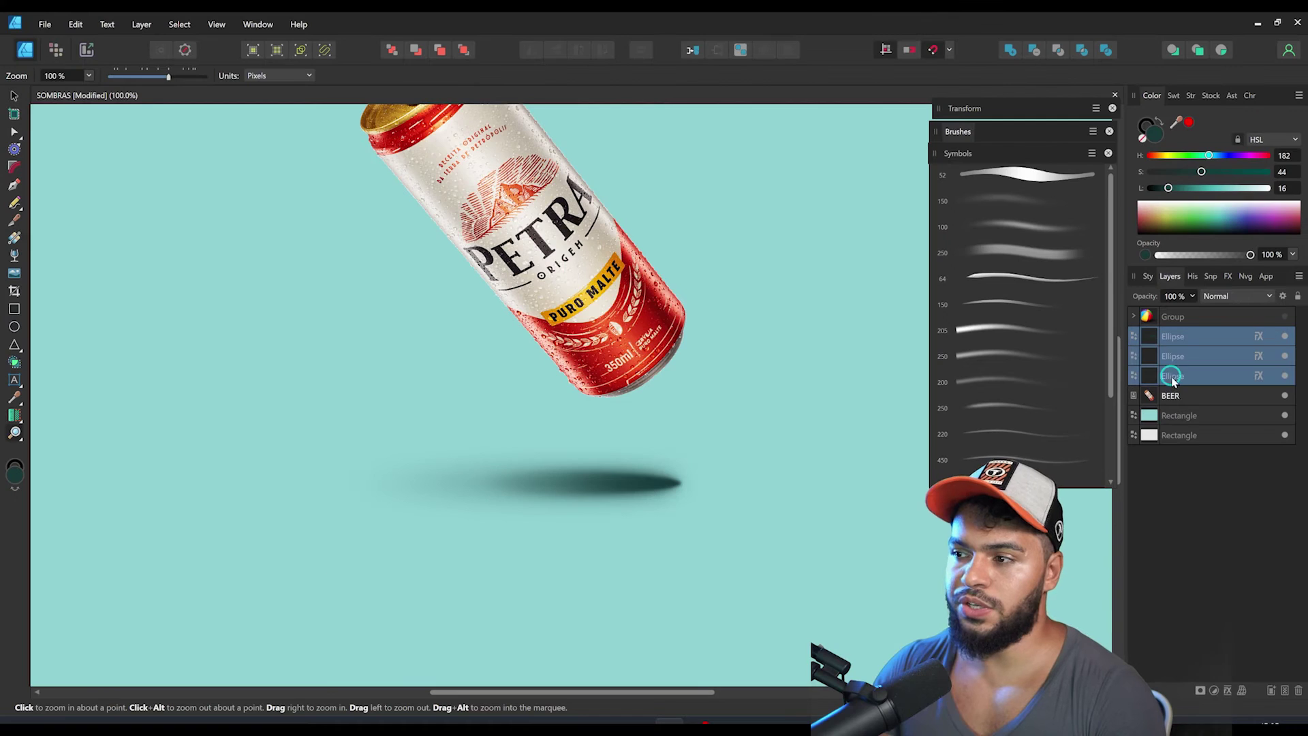
{"action": "key", "text": "v"}
{"action": "left_click", "coordinate": [620, 483]}
{"action": "key", "text": "z"}
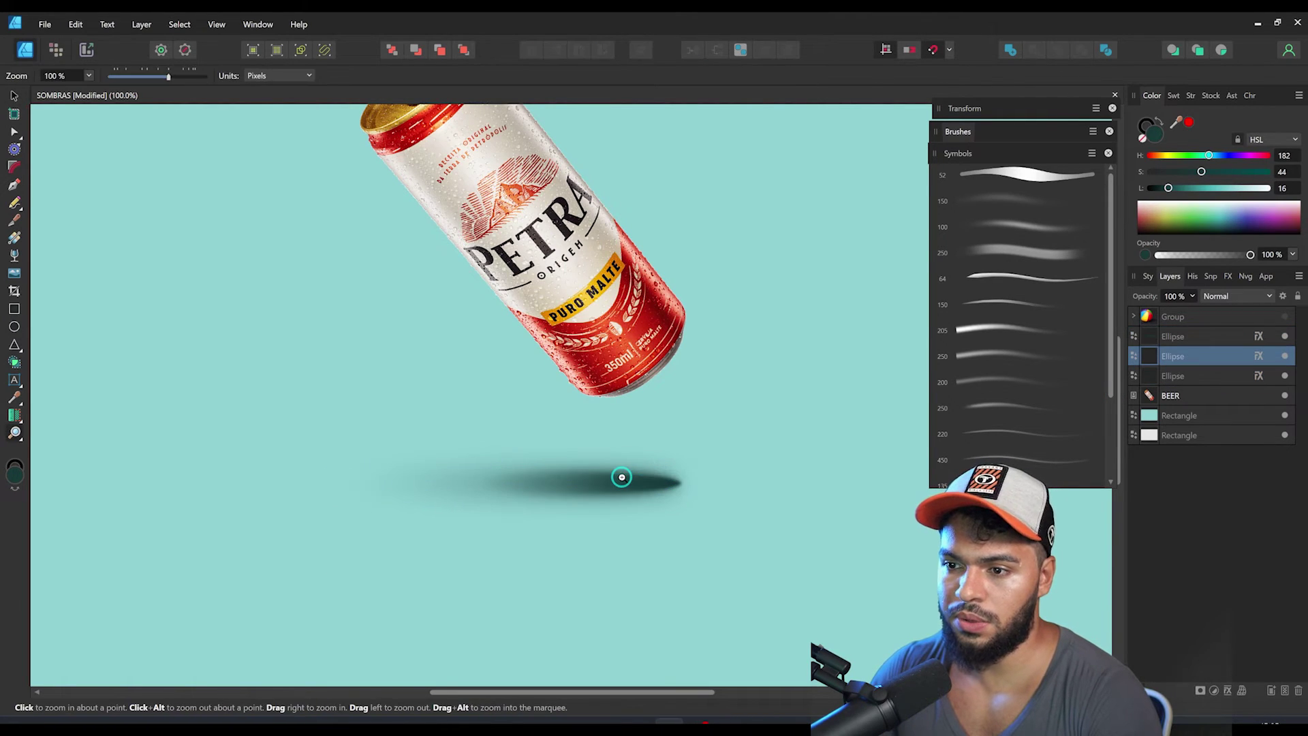
{"action": "left_click", "coordinate": [1198, 330]}
{"action": "left_click", "coordinate": [1182, 375], "text": "shift"}
{"action": "key", "text": "ctrl+g"}
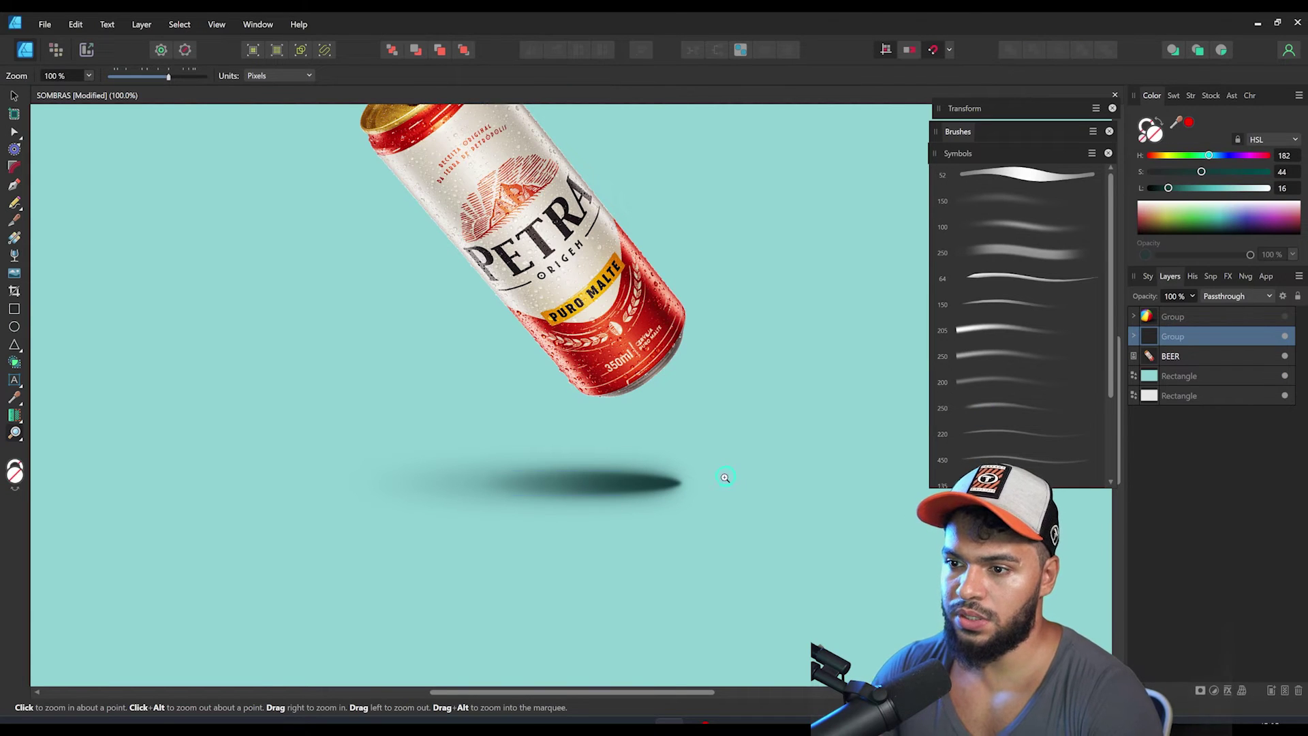
Apply a linear transparency gradient to the shadow group, fading leftward, with both gradient ends extended beyond the shadow
{"action": "left_click_drag", "start_coordinate": [604, 485], "coordinate": [233, 499]}
{"action": "key", "text": "y"}
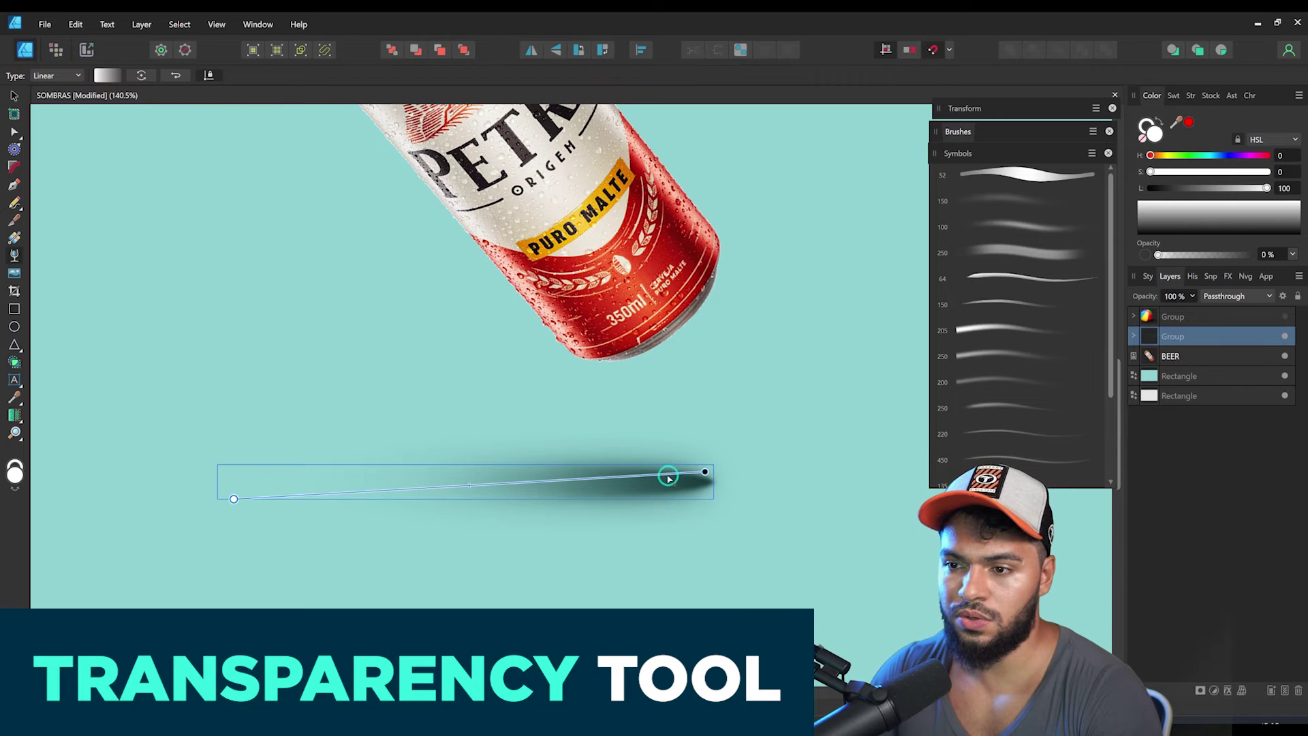
{"action": "left_click_drag", "start_coordinate": [705, 473], "coordinate": [742, 446]}
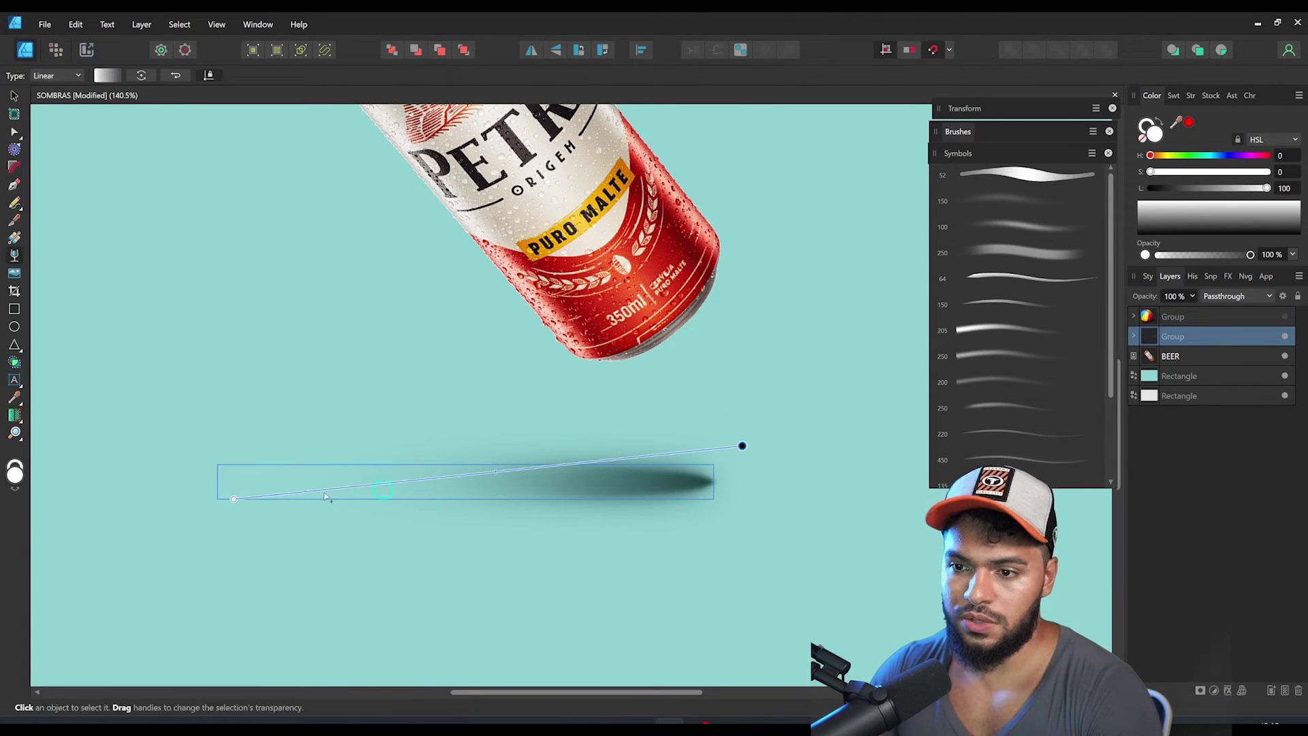
{"action": "key", "text": "y"}
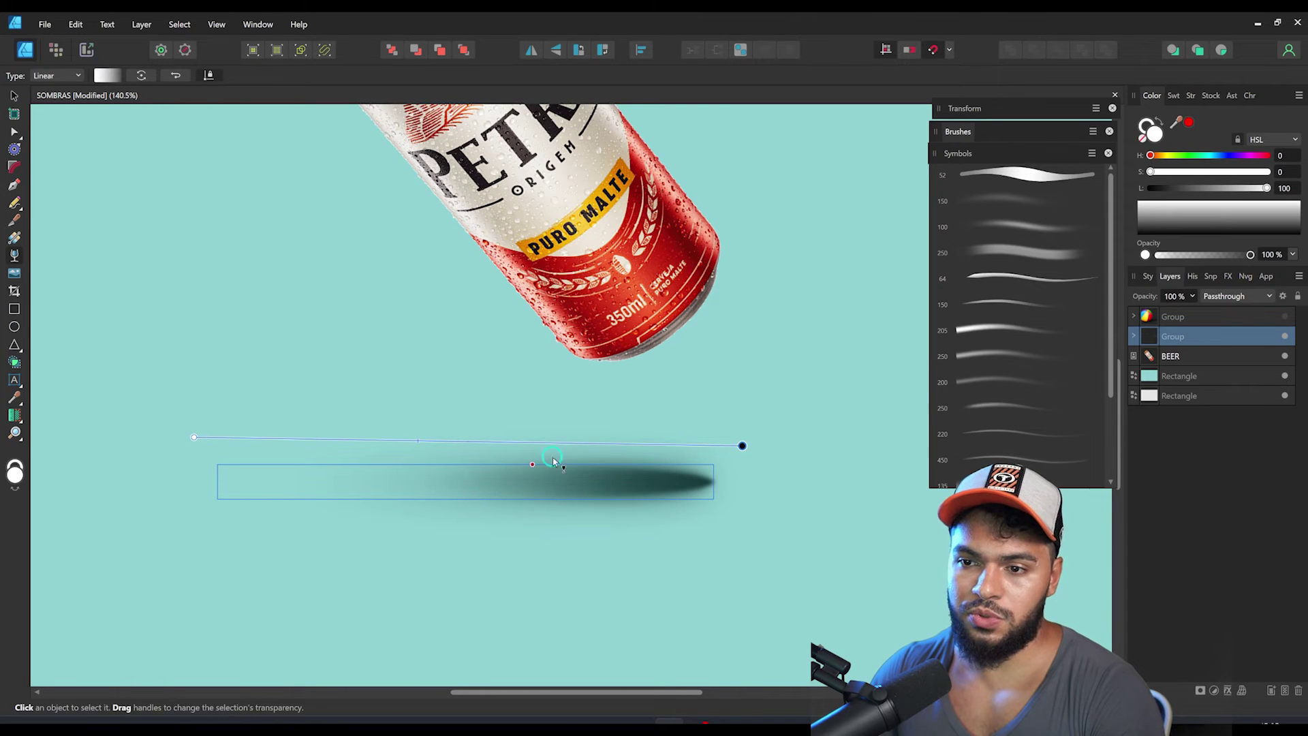
{"action": "key", "text": "z"}
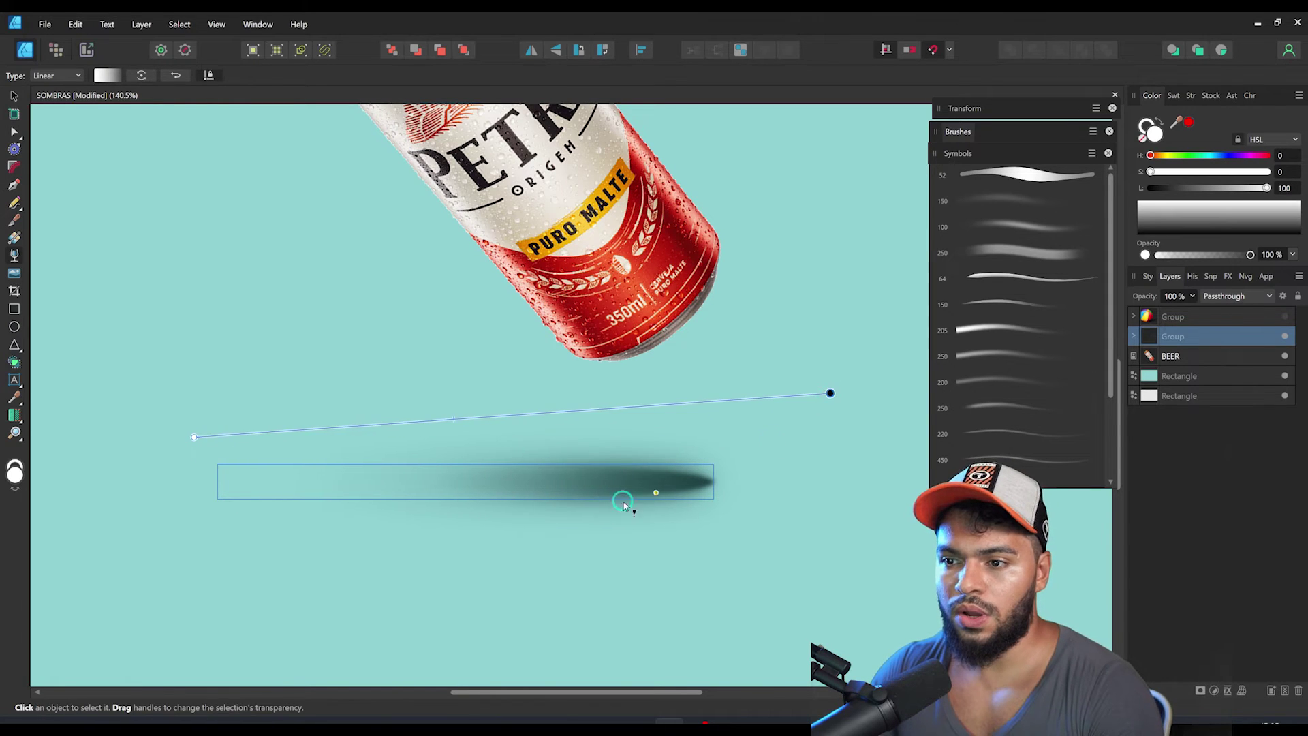
{"action": "left_click", "coordinate": [680, 473], "text": "alt"}
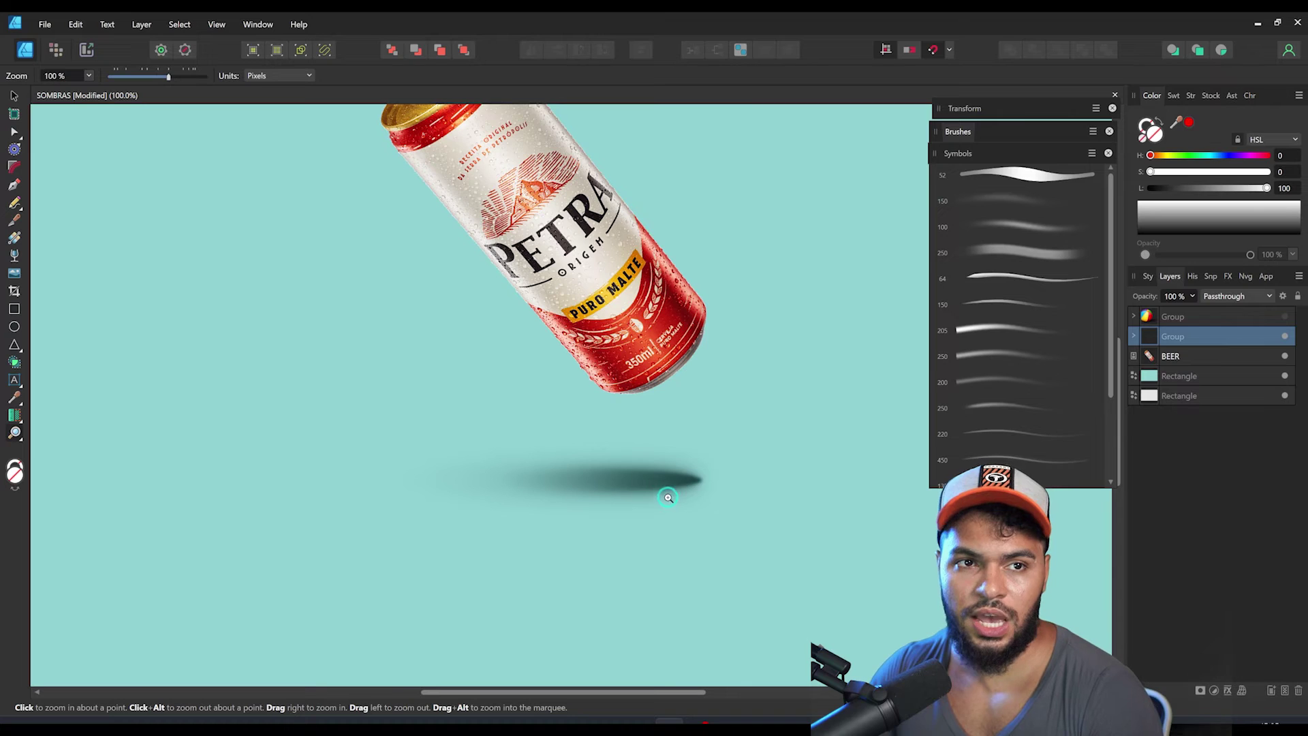
Move the shadow group up against the can's base and place it behind the BEER layer
{"action": "key", "text": "v"}
{"action": "left_click_drag", "start_coordinate": [667, 482], "coordinate": [667, 433]}
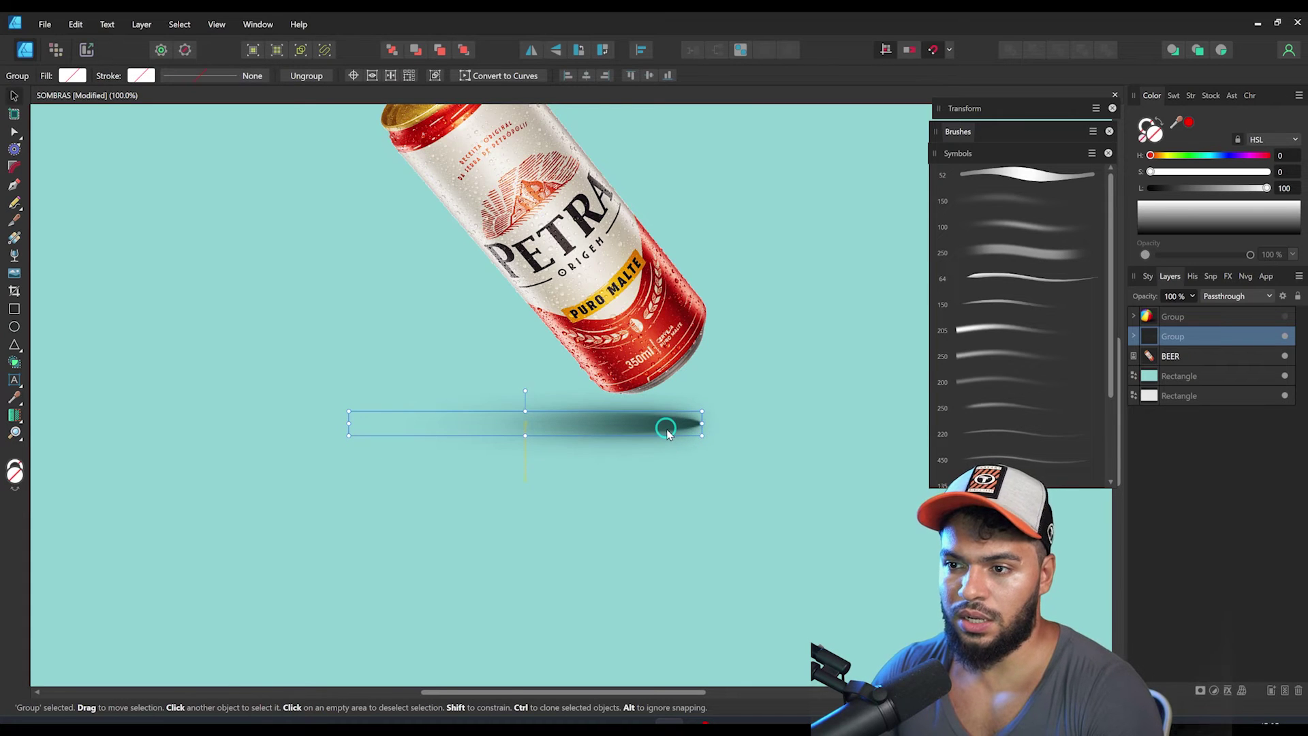
{"action": "key", "text": "z"}
{"action": "left_click_drag", "start_coordinate": [675, 487], "coordinate": [650, 449]}
{"action": "key", "text": "v"}
{"action": "key", "text": "ctrl+bracketleft"}
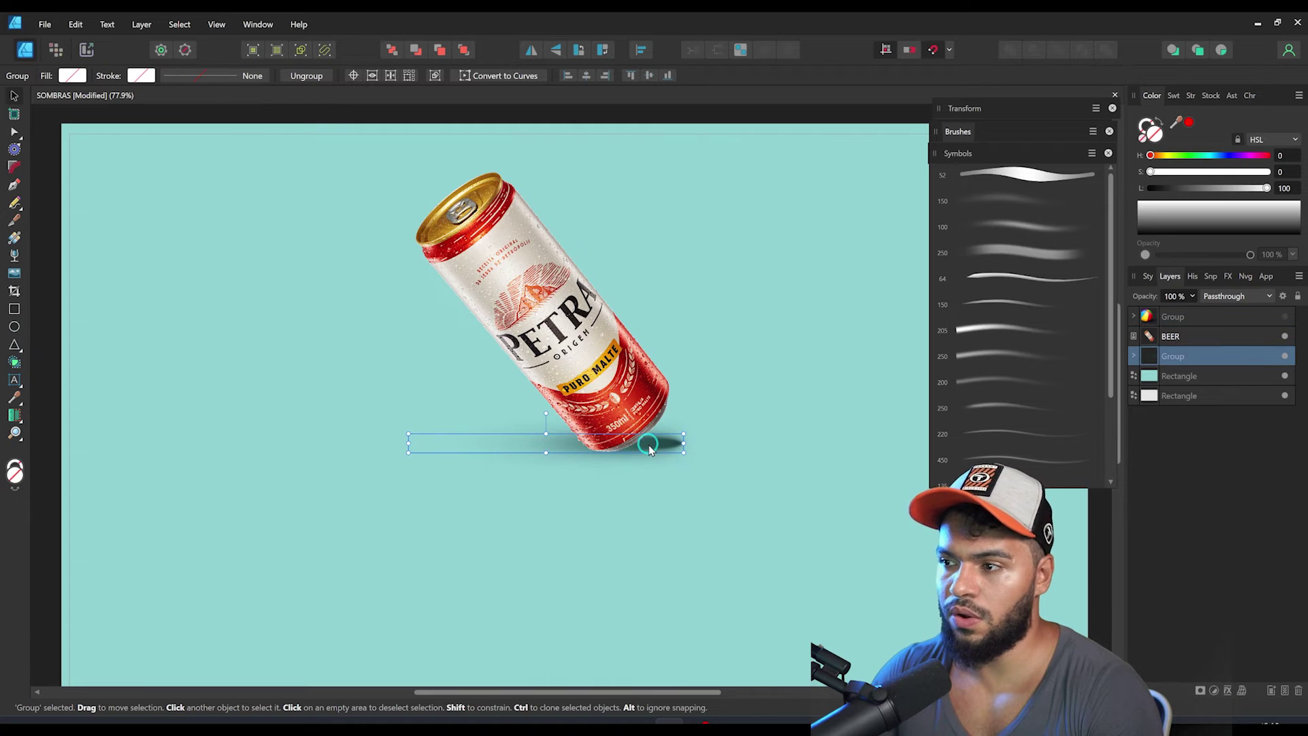
Make the shadow group taller and shift it left so it falls under the can's tilted side
{"action": "left_click_drag", "start_coordinate": [548, 434], "coordinate": [554, 424]}
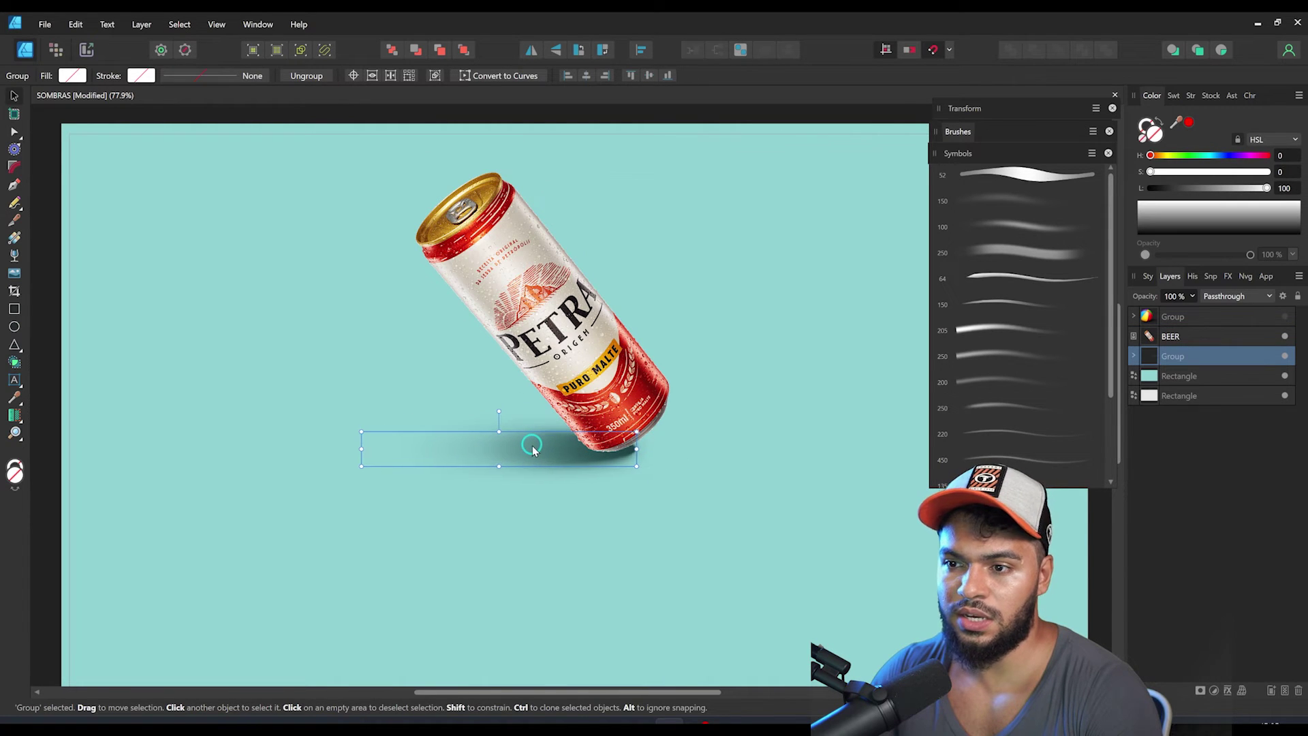
{"action": "scroll", "coordinate": [730, 418], "scroll_direction": "down", "scroll_amount": 2}
{"action": "scroll", "coordinate": [630, 440], "scroll_direction": "up", "scroll_amount": 3}
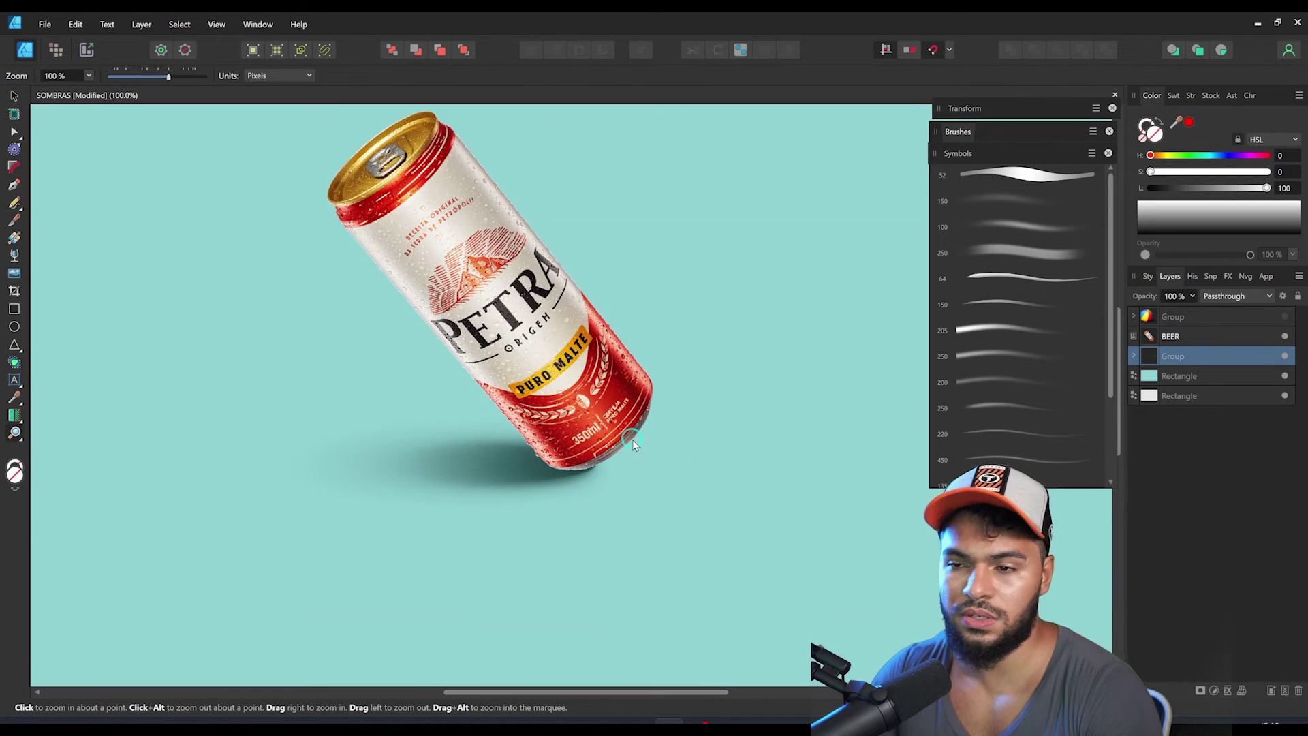
Place a taller, horizontally flipped copy of the shadow group at the right of the can's base, leaving the original at the lower left
{"action": "left_click_drag", "start_coordinate": [555, 471], "coordinate": [784, 468]}
{"action": "key", "text": "shift+h"}
{"action": "mouse_move", "coordinate": [653, 466]}
{"action": "left_mouse_down"}
{"action": "mouse_move", "coordinate": [721, 461]}
{"action": "mouse_move", "coordinate": [724, 397]}
{"action": "mouse_move", "coordinate": [716, 434]}
{"action": "left_mouse_up"}
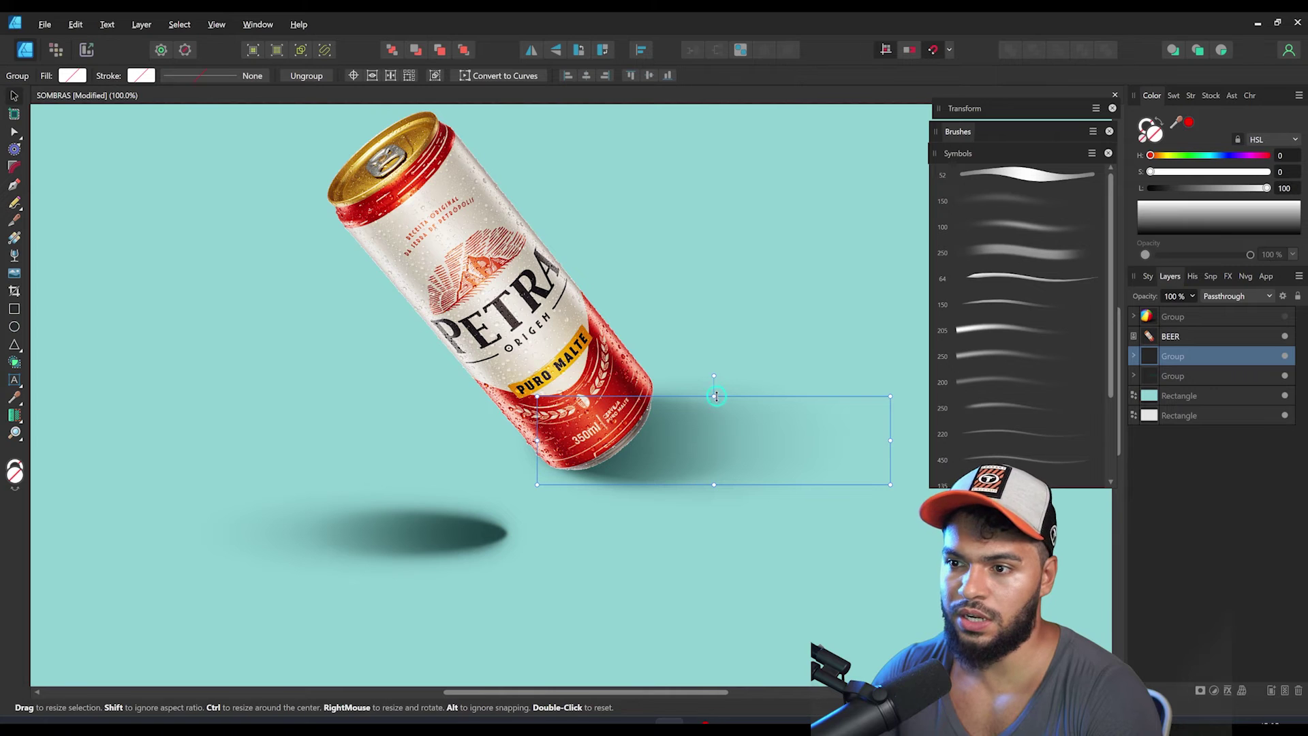
{"action": "left_click_drag", "start_coordinate": [716, 378], "coordinate": [714, 327]}
{"action": "key", "text": "ctrl+z"}
{"action": "key", "text": "z"}
{"action": "left_click_drag", "start_coordinate": [672, 444], "coordinate": [624, 450]}
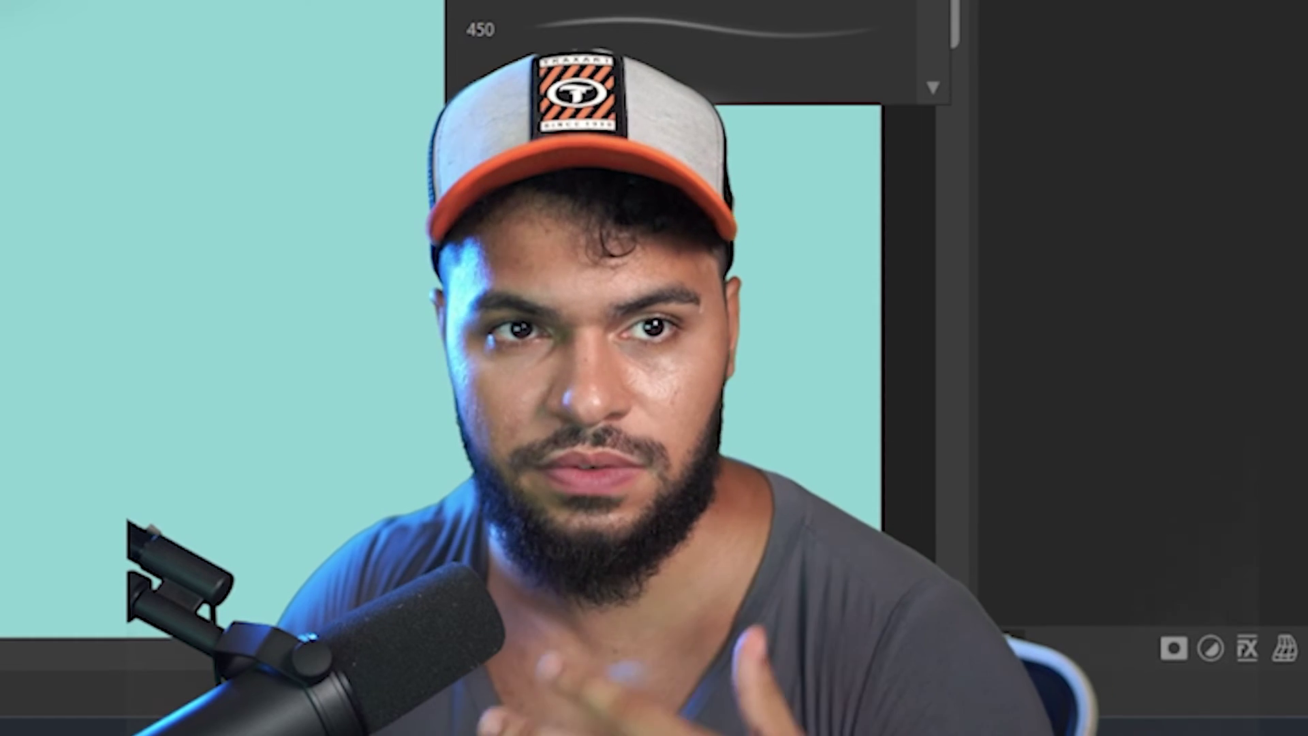
Move the original shadow group farther left from the can and reselect the flipped copy
{"action": "key", "text": "v"}
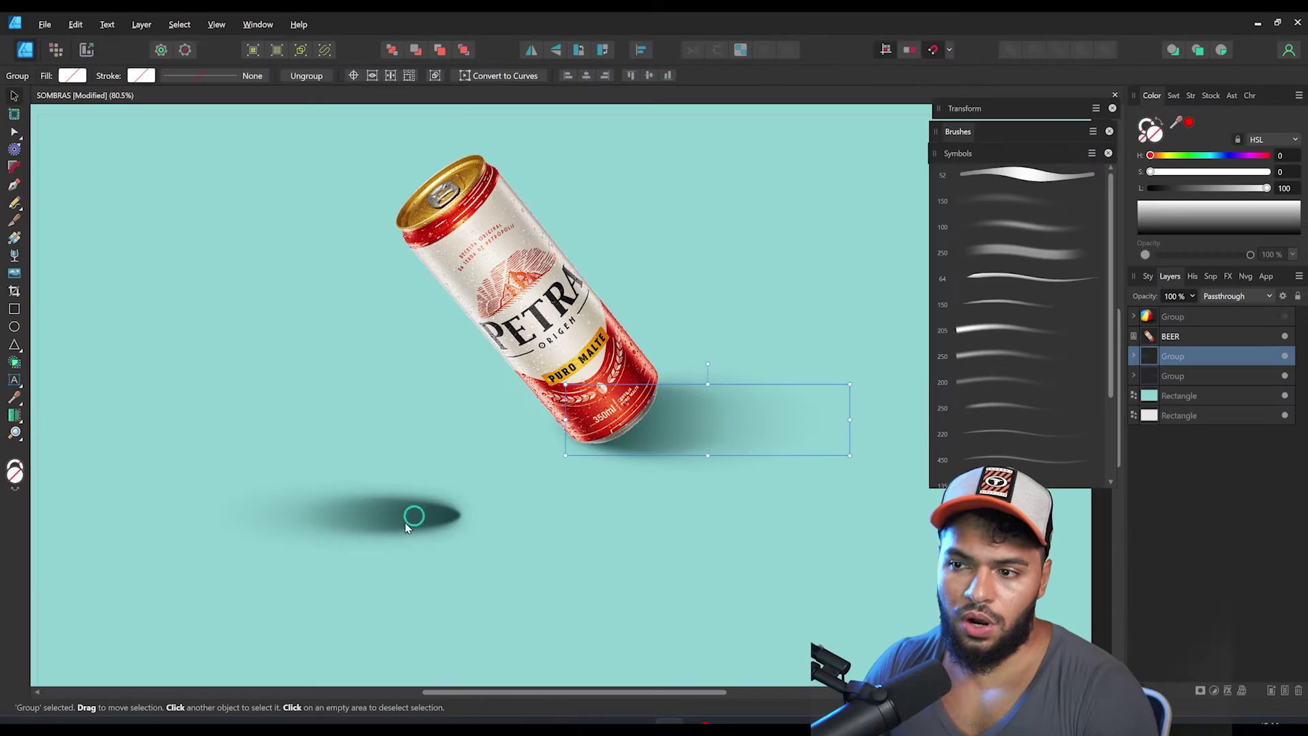
{"action": "left_click_drag", "start_coordinate": [407, 528], "coordinate": [337, 518]}
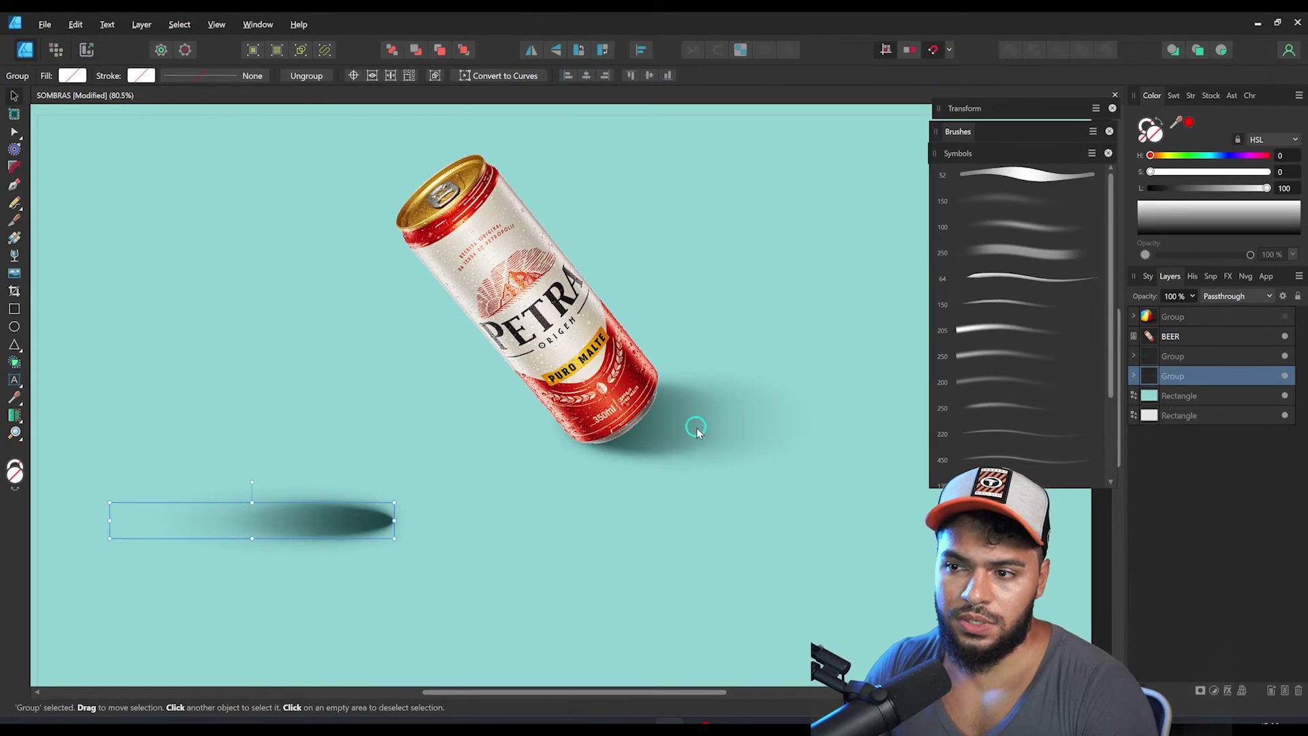
{"action": "left_click", "coordinate": [694, 426]}
{"action": "key", "text": "z"}
{"action": "left_click_drag", "start_coordinate": [692, 418], "coordinate": [770, 418]}
{"action": "left_click_drag", "start_coordinate": [614, 420], "coordinate": [627, 475]}
{"action": "left_click_drag", "start_coordinate": [626, 476], "coordinate": [523, 477]}
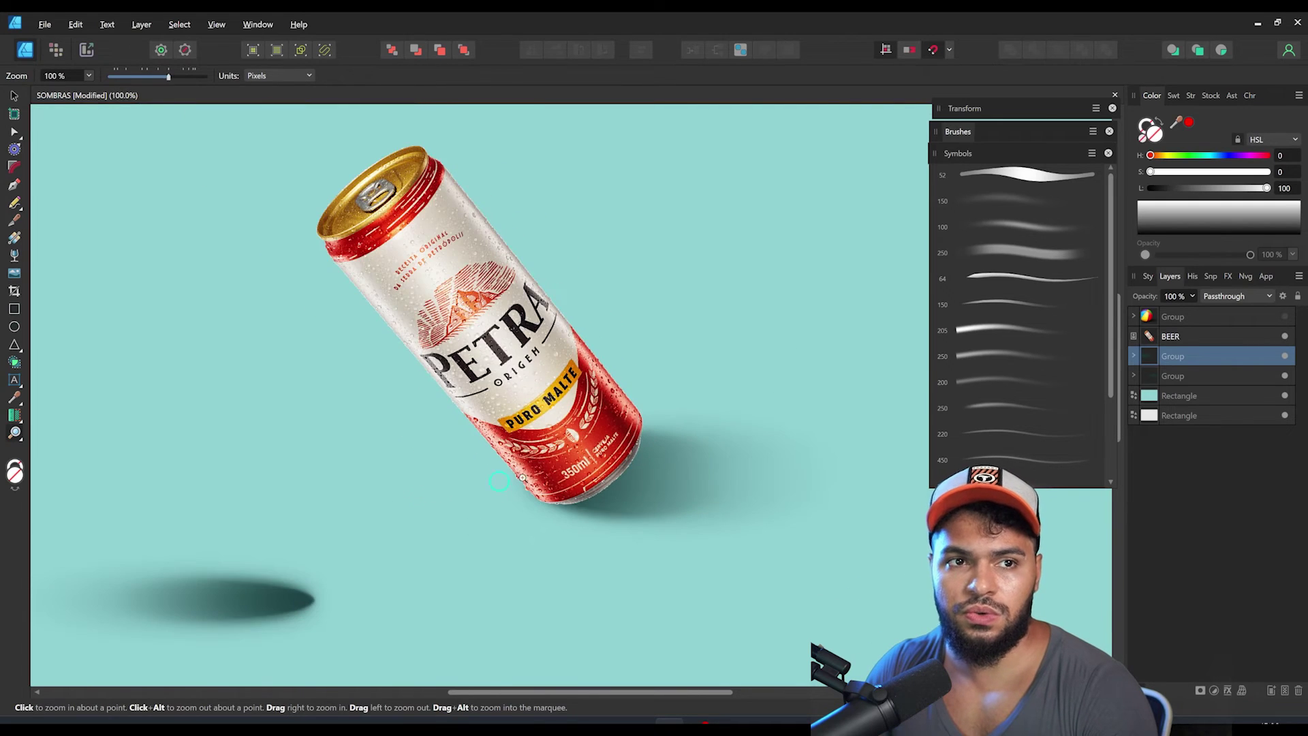
{"action": "left_click_drag", "start_coordinate": [604, 469], "coordinate": [580, 469]}
{"action": "key", "text": "v"}
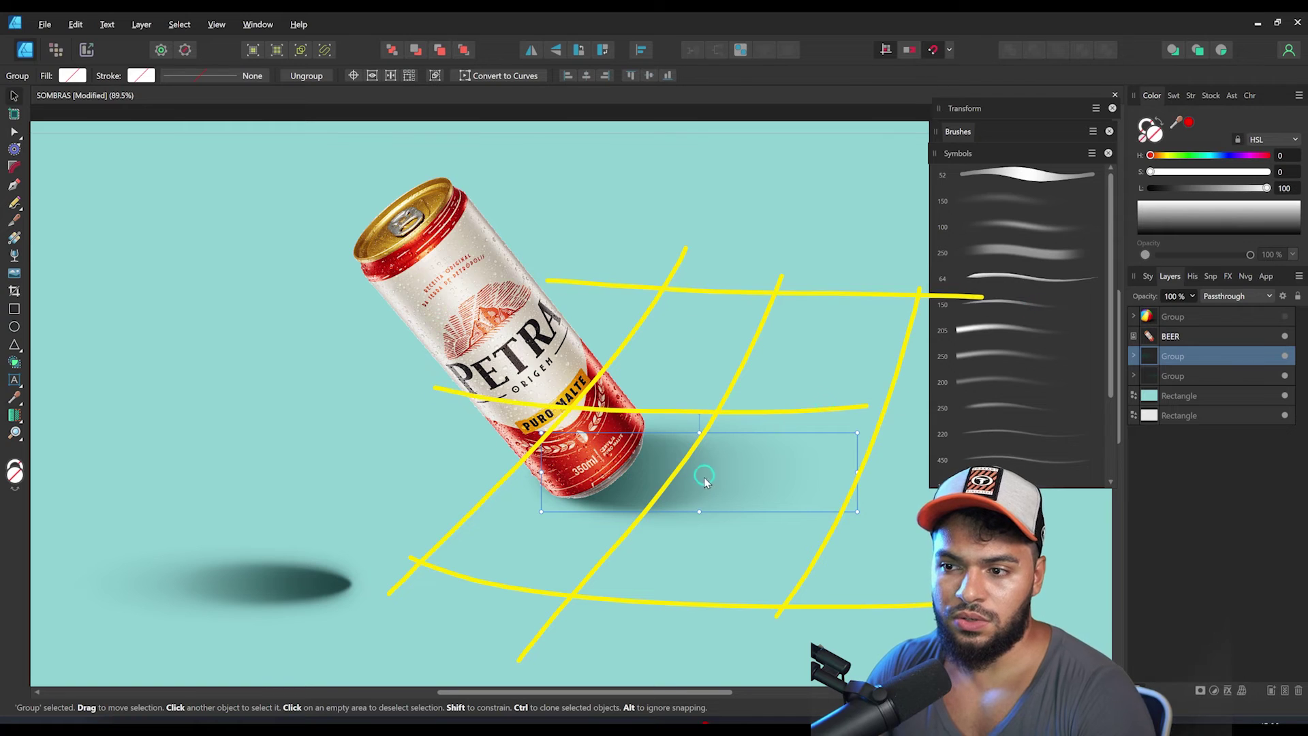
Flatten the flipped shadow group into a thin strip at the can's base and hide the original shadow group
{"action": "left_click_drag", "start_coordinate": [699, 432], "coordinate": [706, 482]}
{"action": "left_click_drag", "start_coordinate": [705, 498], "coordinate": [712, 492]}
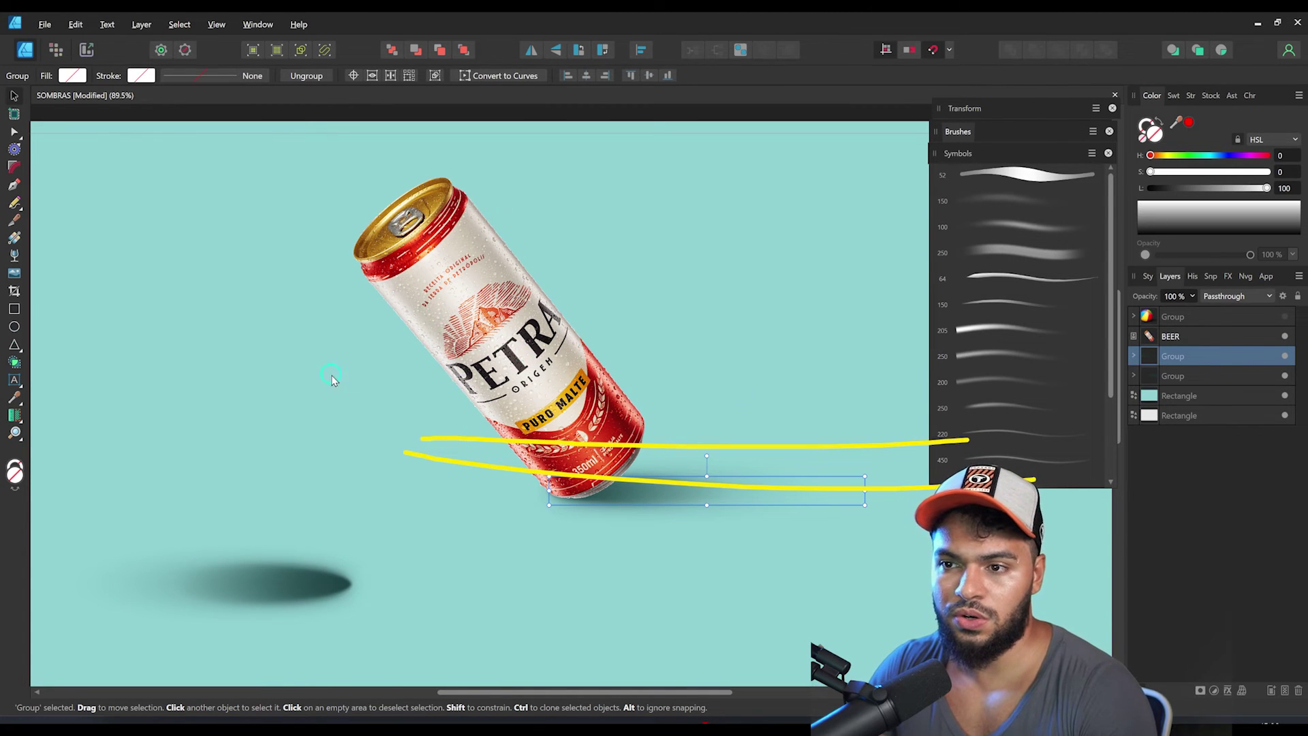
{"action": "scroll", "coordinate": [327, 576], "scroll_direction": "up", "scroll_amount": 1}
{"action": "left_click_drag", "start_coordinate": [330, 581], "coordinate": [118, 564]}
{"action": "left_click", "coordinate": [1284, 375]}
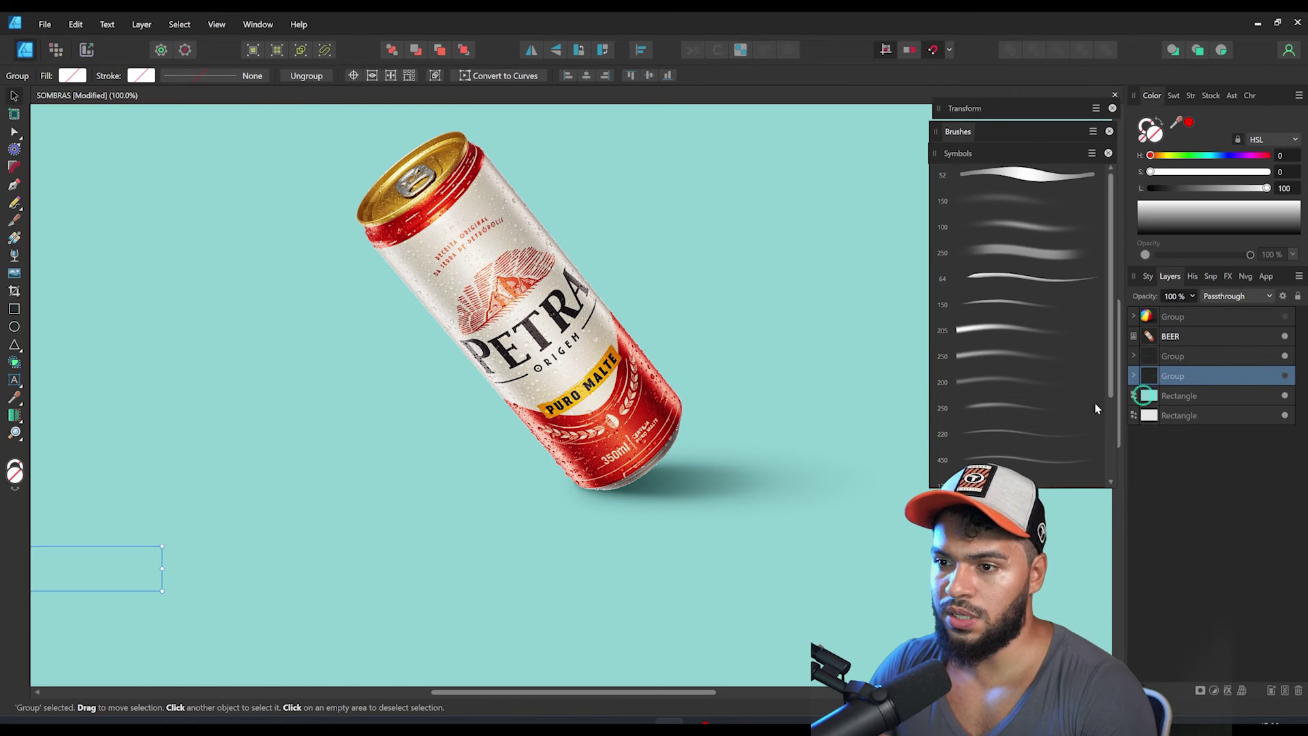
Show the beach ball group again and move the can together with its shadow farther right from the ball
{"action": "key", "text": "z"}
{"action": "left_click_drag", "start_coordinate": [655, 434], "coordinate": [624, 434]}
{"action": "left_click", "coordinate": [1285, 315]}
{"action": "left_click_drag", "start_coordinate": [657, 359], "coordinate": [574, 368]}
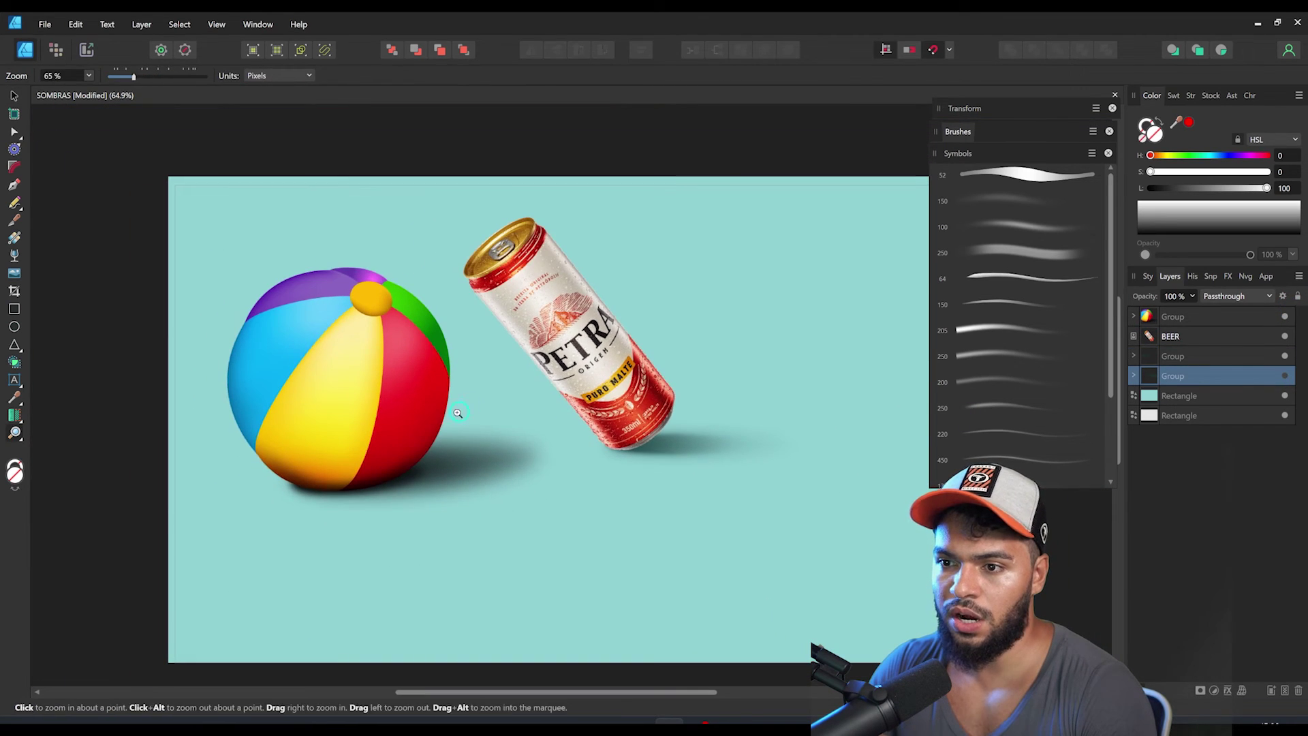
{"action": "key", "text": "v"}
{"action": "left_click", "coordinate": [443, 407]}
{"action": "left_click", "coordinate": [629, 398]}
{"action": "left_click", "coordinate": [709, 442], "text": "shift"}
{"action": "left_click_drag", "start_coordinate": [764, 431], "coordinate": [801, 437]}
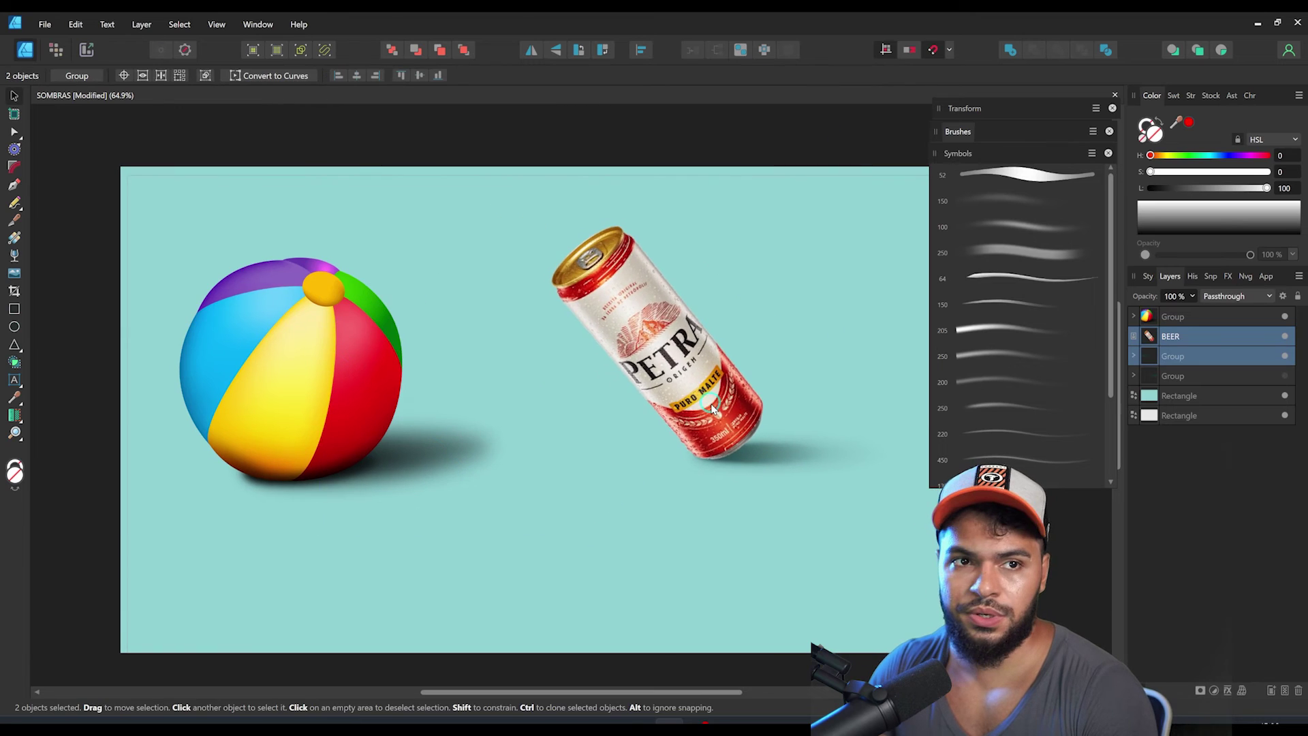
Lift the beach ball up off its shadow, leaving a clear gap between the two
{"action": "left_click_drag", "start_coordinate": [406, 388], "coordinate": [390, 388]}
{"action": "left_click", "coordinate": [238, 401]}
{"action": "left_click_drag", "start_coordinate": [323, 413], "coordinate": [375, 297]}
{"action": "double_click", "coordinate": [362, 397]}
{"action": "left_click", "coordinate": [371, 347]}
{"action": "double_click", "coordinate": [381, 339]}
{"action": "left_click_drag", "start_coordinate": [429, 396], "coordinate": [411, 360]}
Hide the upper of the ball's two shadow groups and narrow and level the BALL shadow in the lower one beneath the ball
{"action": "double_click", "coordinate": [346, 452]}
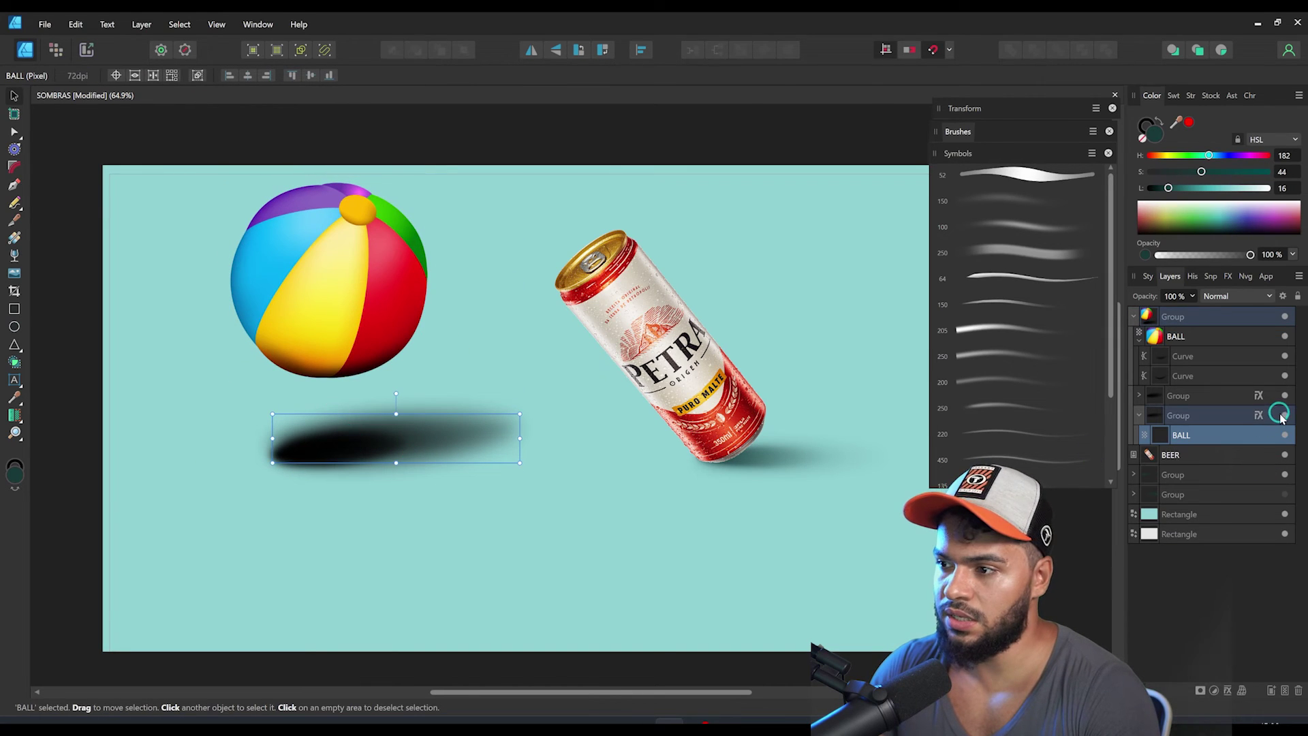
{"action": "left_click", "coordinate": [1286, 415]}
{"action": "key", "text": "ctrl+z"}
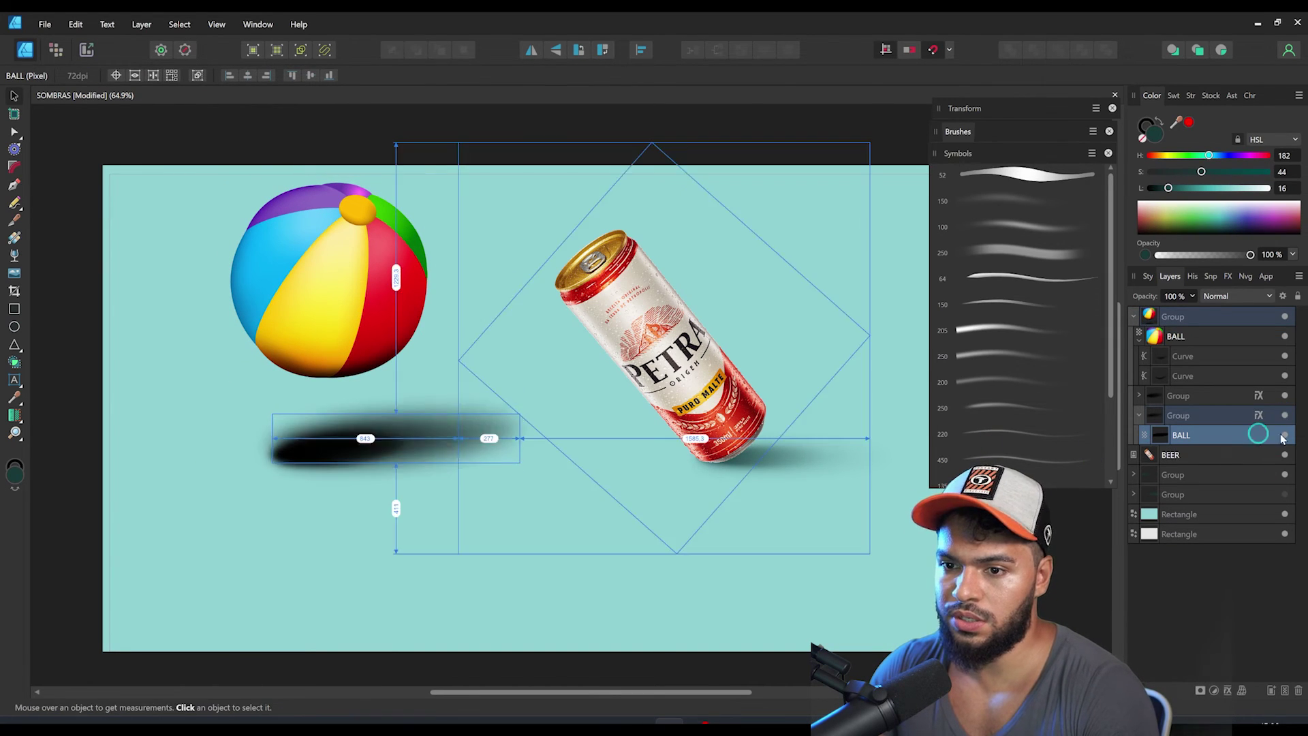
{"action": "left_click", "coordinate": [1284, 397]}
{"action": "left_click_drag", "start_coordinate": [332, 446], "coordinate": [300, 444]}
{"action": "left_click_drag", "start_coordinate": [361, 395], "coordinate": [369, 389]}
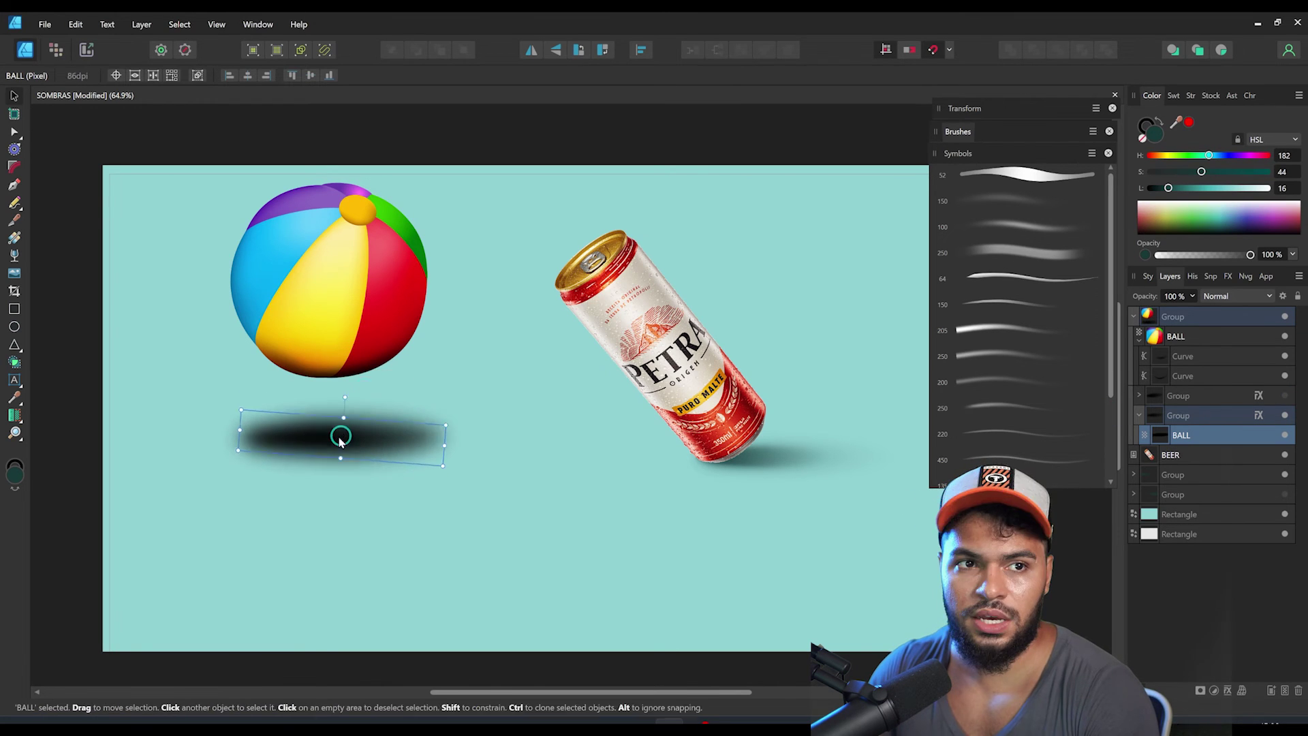
Apply an Elliptical transparency to the ball's lower shadow group and stretch it sideways so the shadow fades from its centre
{"action": "key", "text": "y"}
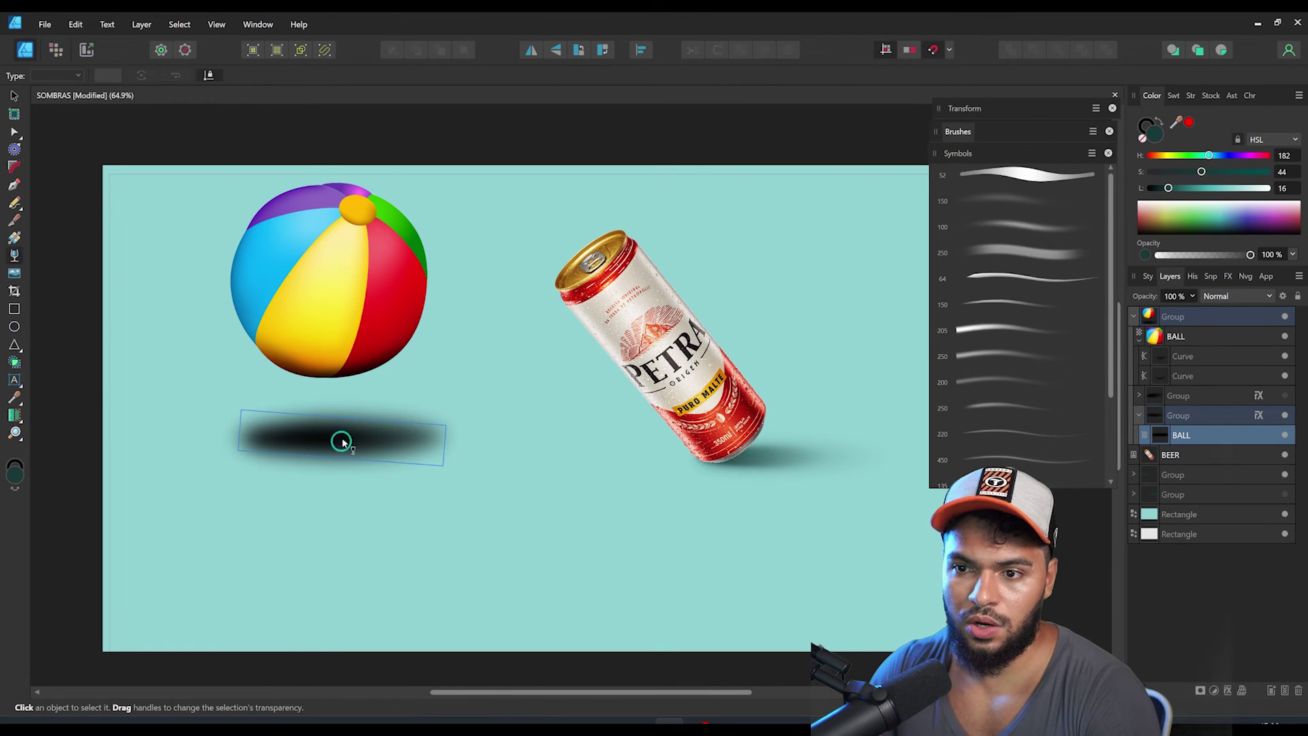
{"action": "key", "text": "z"}
{"action": "left_click_drag", "start_coordinate": [316, 433], "coordinate": [404, 463]}
{"action": "left_click", "coordinate": [1196, 417]}
{"action": "key", "text": "v"}
{"action": "key", "text": "y"}
{"action": "left_click", "coordinate": [60, 76]}
{"action": "left_click", "coordinate": [49, 118]}
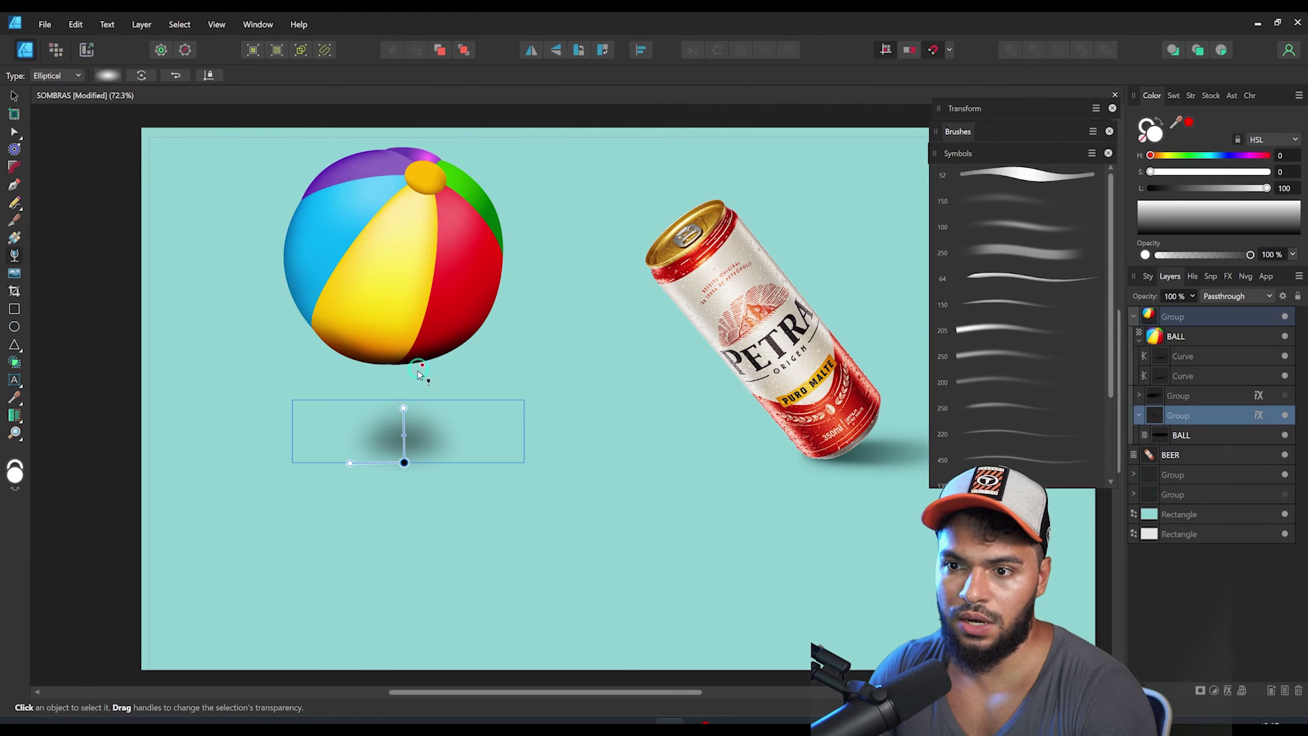
{"action": "left_click_drag", "start_coordinate": [403, 429], "coordinate": [284, 444]}
{"action": "left_click_drag", "start_coordinate": [380, 440], "coordinate": [429, 377]}
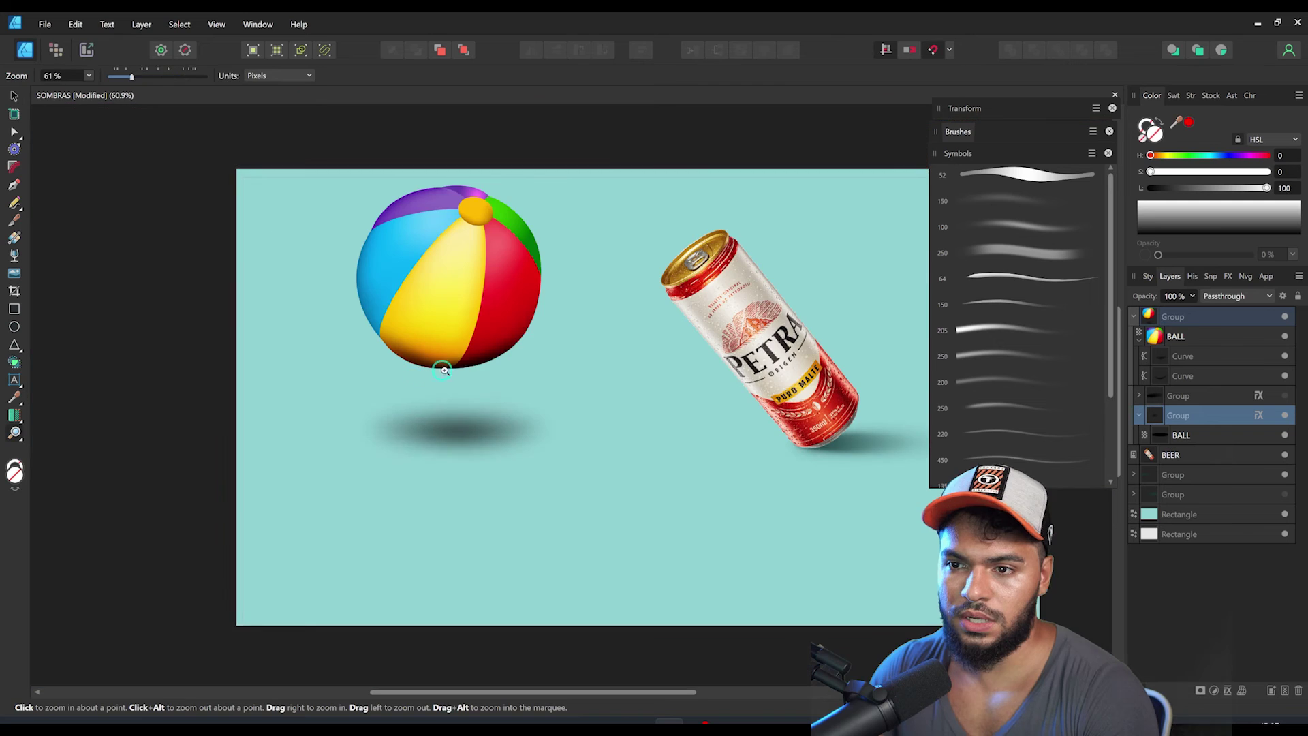
Move the beach ball down so it rests on its elliptical shadow
{"action": "key", "text": "v"}
{"action": "left_click", "coordinate": [488, 298]}
{"action": "scroll", "coordinate": [488, 298], "scroll_direction": "up", "scroll_amount": 1}
{"action": "mouse_move", "coordinate": [472, 271]}
{"action": "left_mouse_down"}
{"action": "mouse_move", "coordinate": [479, 289]}
{"action": "mouse_move", "coordinate": [464, 268]}
{"action": "left_mouse_up"}
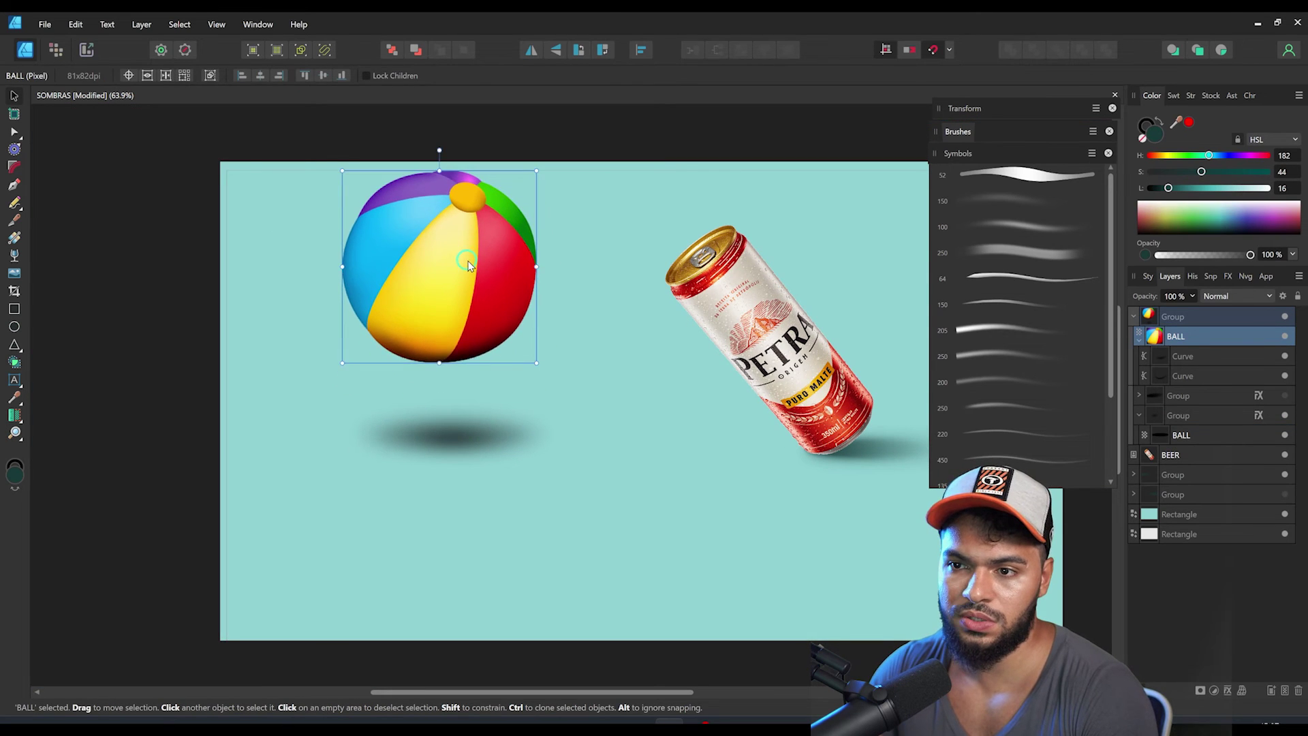
{"action": "scroll", "coordinate": [435, 275], "scroll_direction": "up", "scroll_amount": 2}
{"action": "left_click_drag", "start_coordinate": [497, 307], "coordinate": [506, 399]}
Adjust the layer effect on the ball's visible shadow group to refine the soft shadow under the ball
{"action": "key", "text": "z"}
{"action": "left_click_drag", "start_coordinate": [454, 454], "coordinate": [504, 473]}
{"action": "left_click", "coordinate": [492, 469]}
{"action": "key", "text": "z"}
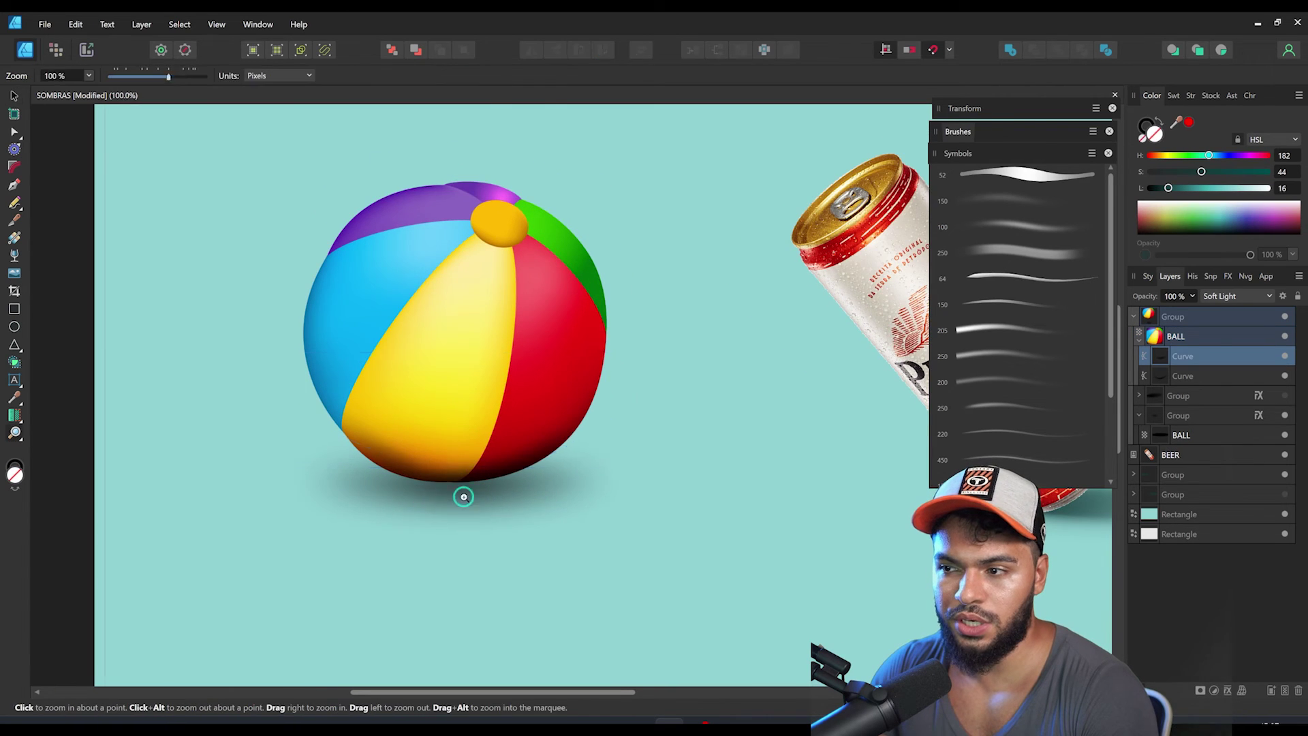
{"action": "left_click", "coordinate": [463, 497]}
{"action": "key", "text": "v"}
{"action": "left_click", "coordinate": [1187, 416]}
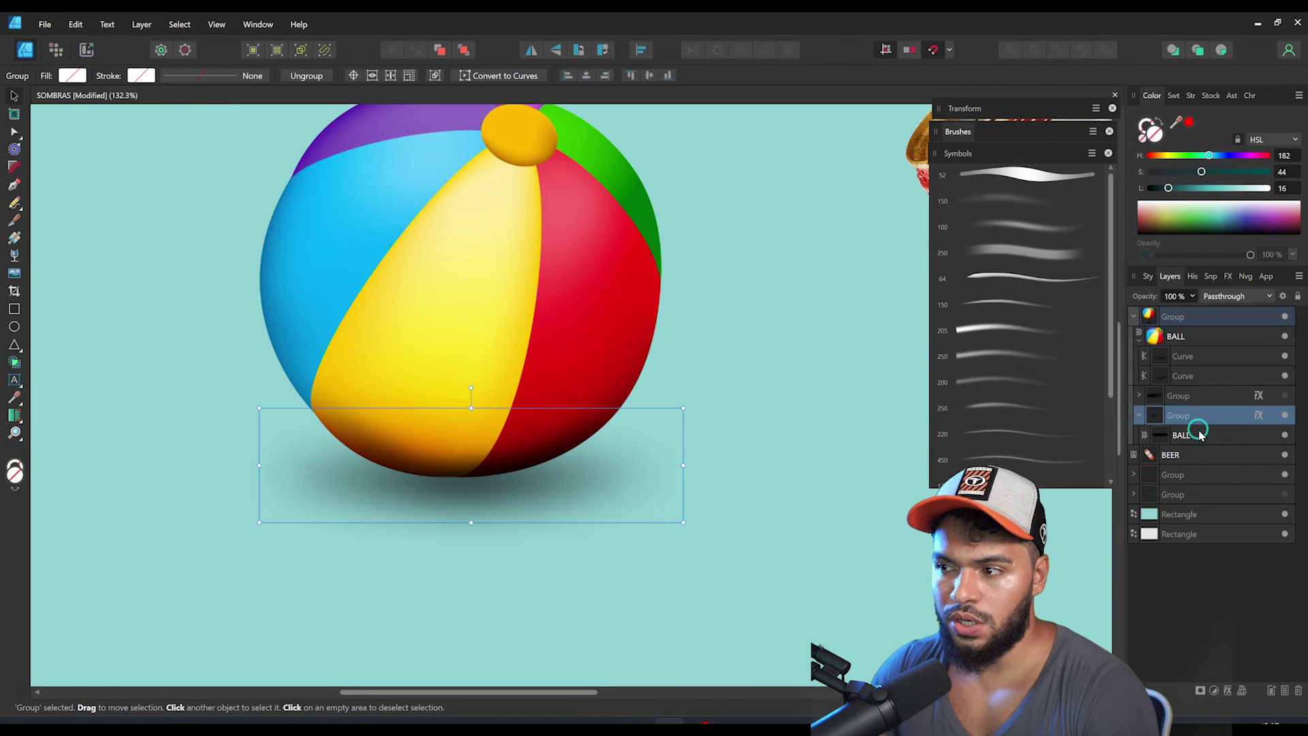
{"action": "left_click", "coordinate": [1138, 415]}
{"action": "double_click", "coordinate": [1149, 415]}
{"action": "mouse_move", "coordinate": [995, 130]}
{"action": "left_mouse_down"}
{"action": "mouse_move", "coordinate": [969, 127]}
{"action": "mouse_move", "coordinate": [989, 140]}
{"action": "mouse_move", "coordinate": [1013, 130]}
{"action": "left_mouse_up"}
{"action": "left_click", "coordinate": [1104, 442]}
{"action": "key", "text": "z"}
{"action": "scroll", "coordinate": [511, 419], "scroll_direction": "down", "scroll_amount": 5}
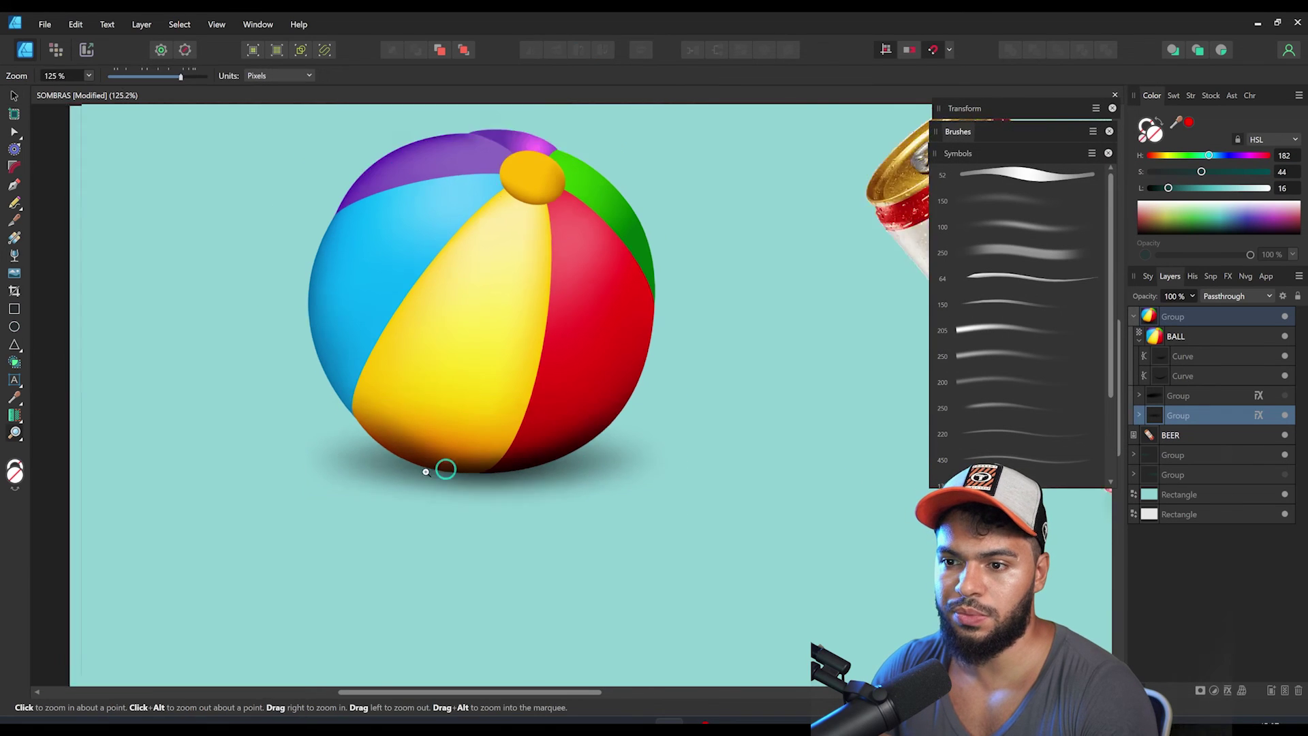